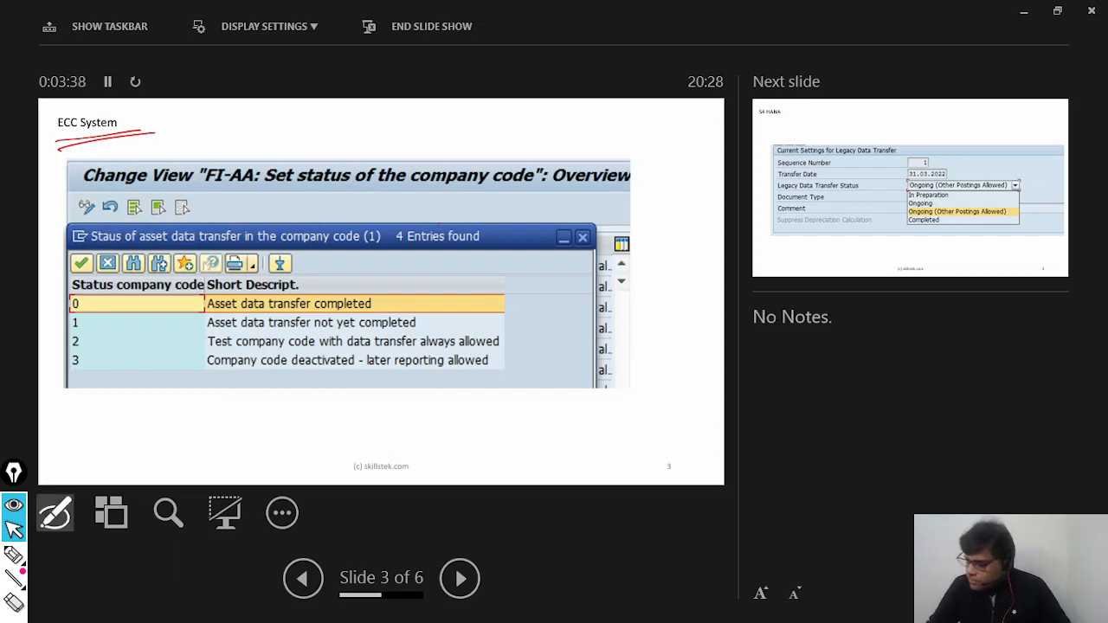
Step: Tick status 1, "Asset data transfer not yet completed", at both ends of its row and handwrite an underlined AS91 below the table
left_click_drag(62, 330, 108, 317)
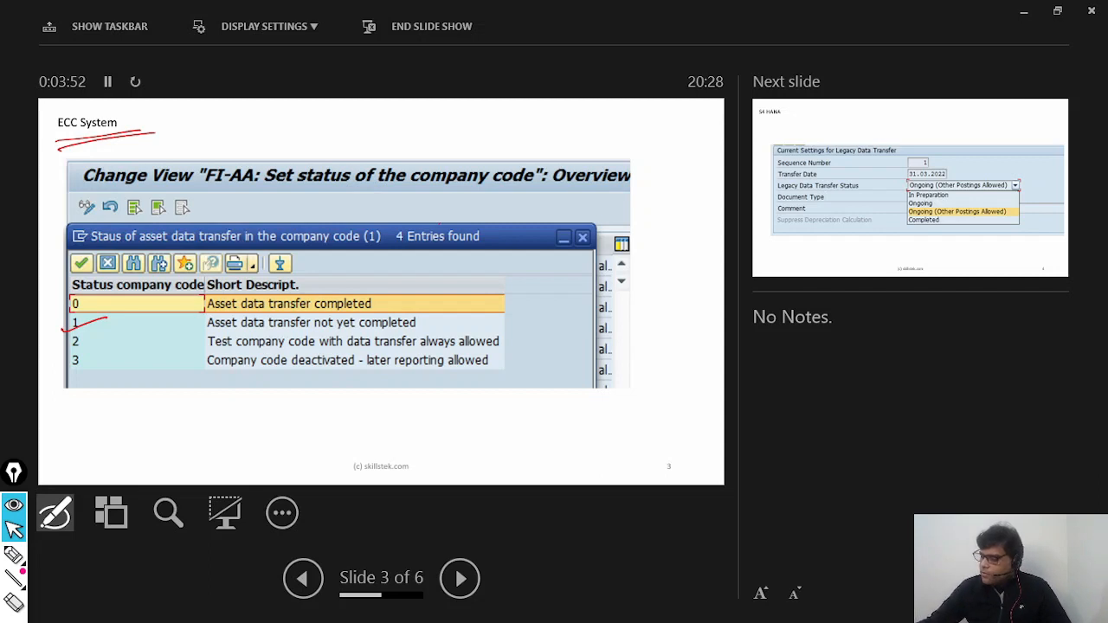
left_click_drag(432, 326, 491, 302)
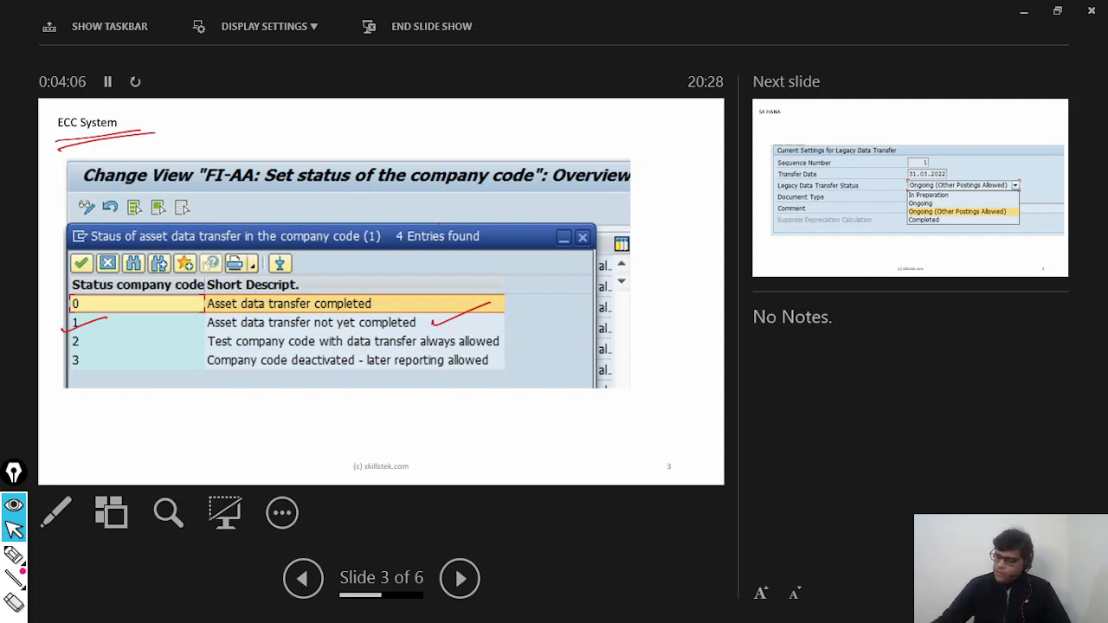
mouse_move(135, 410)
left_mouse_down()
mouse_move(131, 428)
mouse_move(142, 425)
left_mouse_up()
left_click_drag(124, 421, 143, 417)
left_click_drag(156, 409, 146, 423)
left_click_drag(174, 406, 169, 426)
left_click_drag(183, 408, 187, 424)
left_click_drag(135, 438, 201, 421)
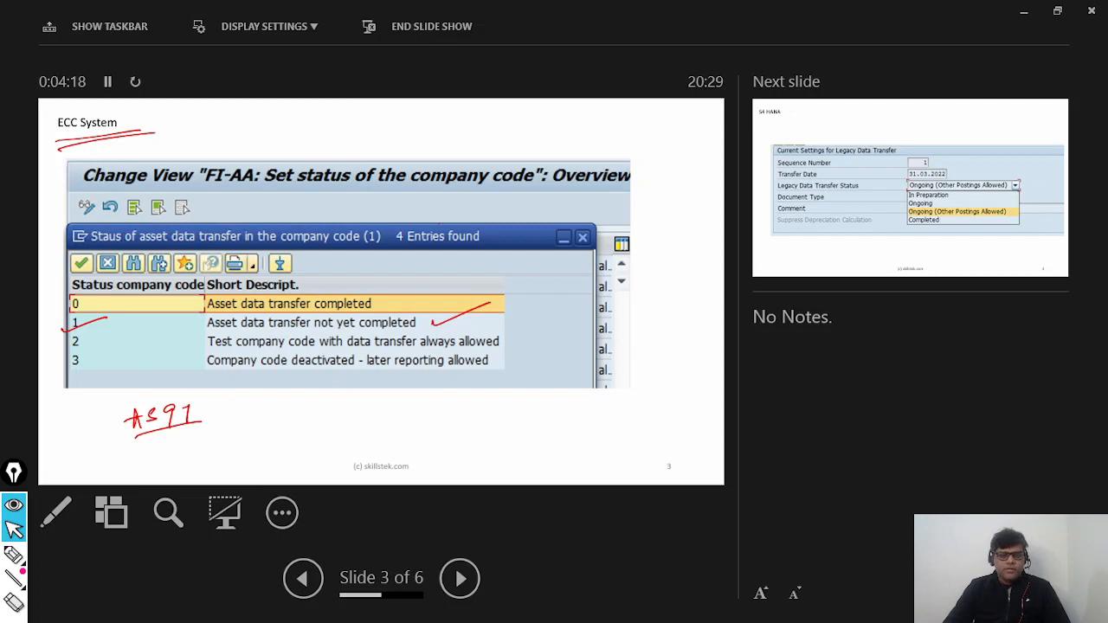
Step: Draw an arrow from AS91 to a circled OASV, circle AS91 as well and mark an X beside OASV
left_click_drag(227, 422, 262, 418)
left_click_drag(248, 408, 310, 414)
mouse_move(321, 403)
left_mouse_down()
mouse_move(328, 412)
mouse_move(331, 403)
left_mouse_up()
mouse_move(340, 421)
left_mouse_down()
mouse_move(314, 430)
mouse_move(336, 418)
left_mouse_up()
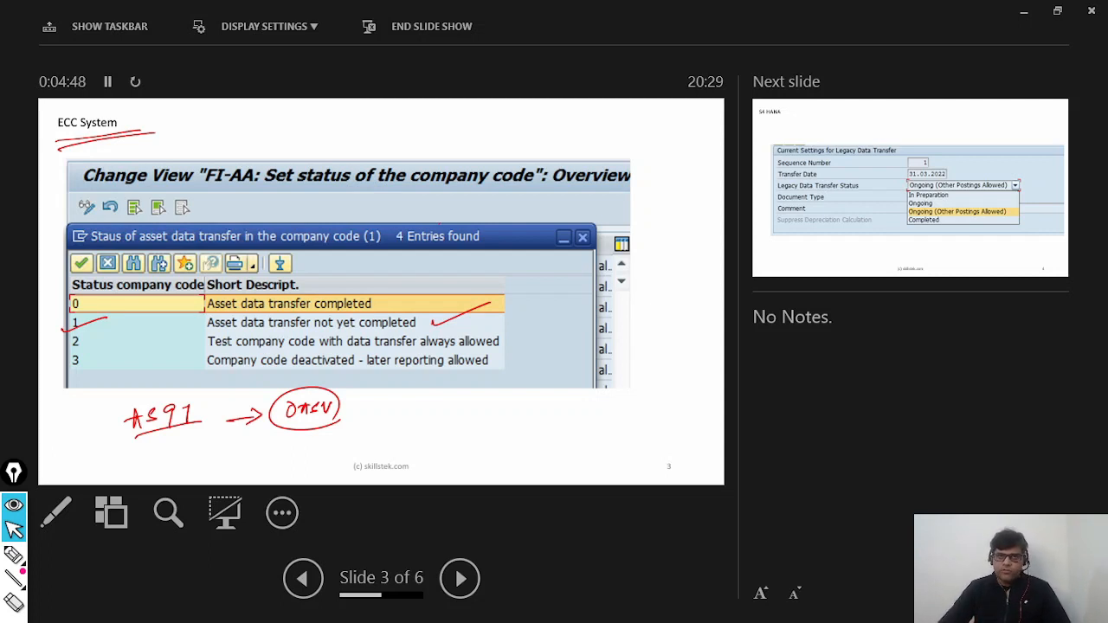
left_click_drag(195, 445, 206, 438)
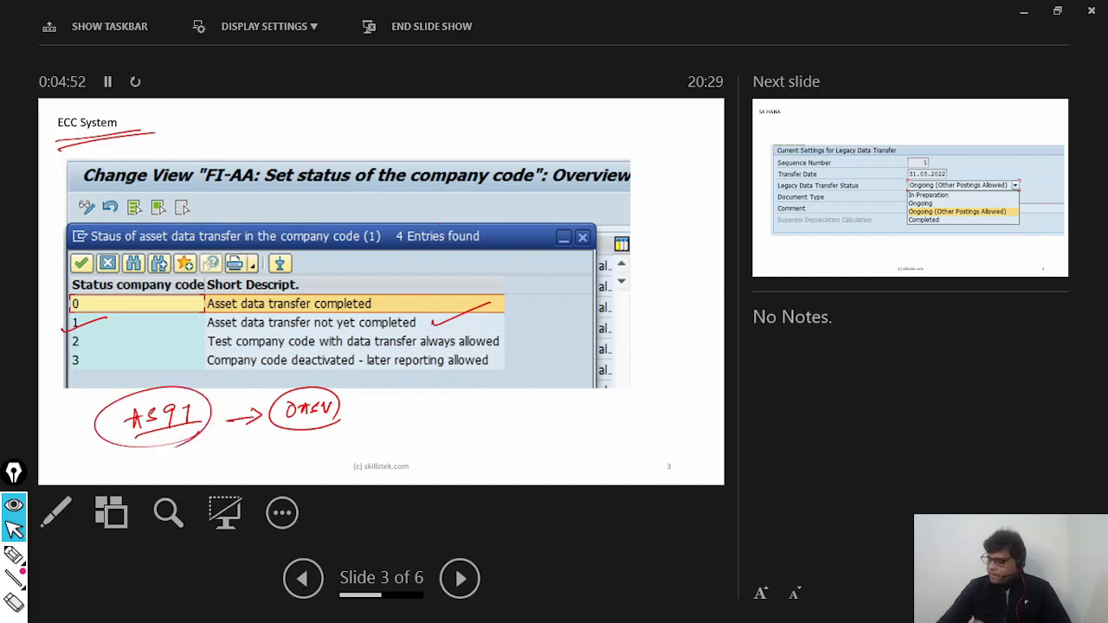
left_click_drag(362, 396, 373, 416)
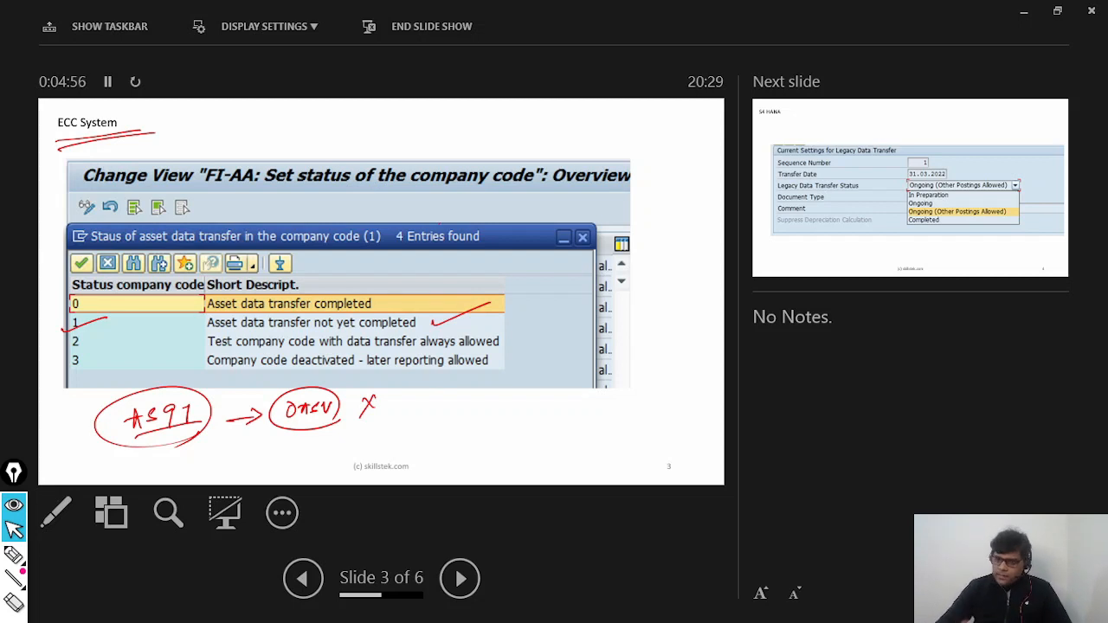
Step: Underline the S4 HANA slide's title, tick "Ongoing (Other Postings Allowed)" and revisit the ECC System slide for comparison
key("Right")
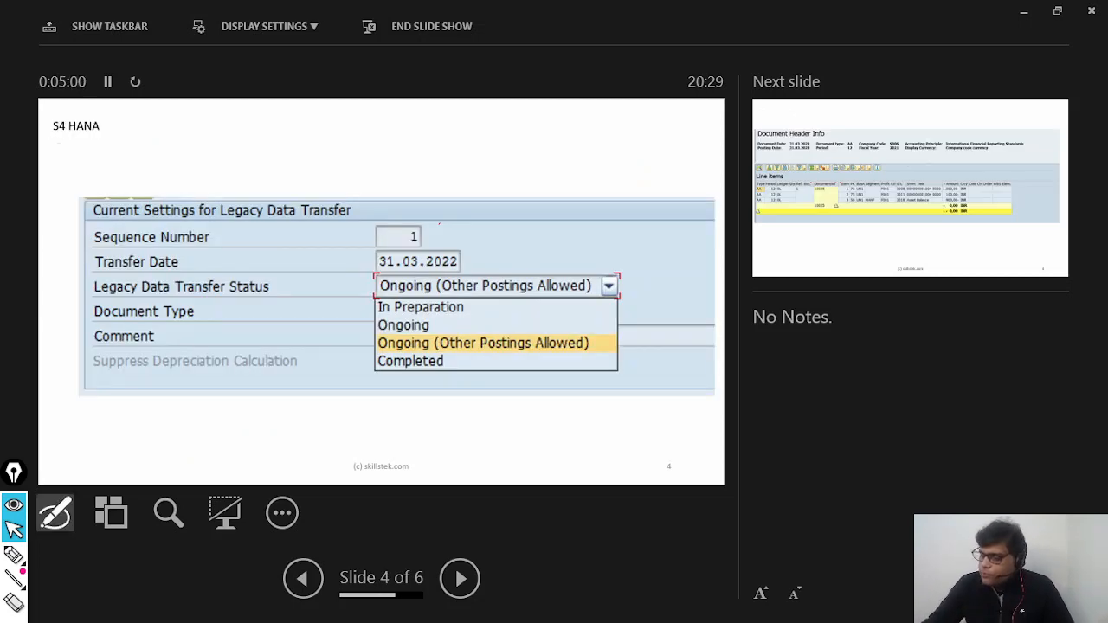
left_click_drag(54, 139, 159, 127)
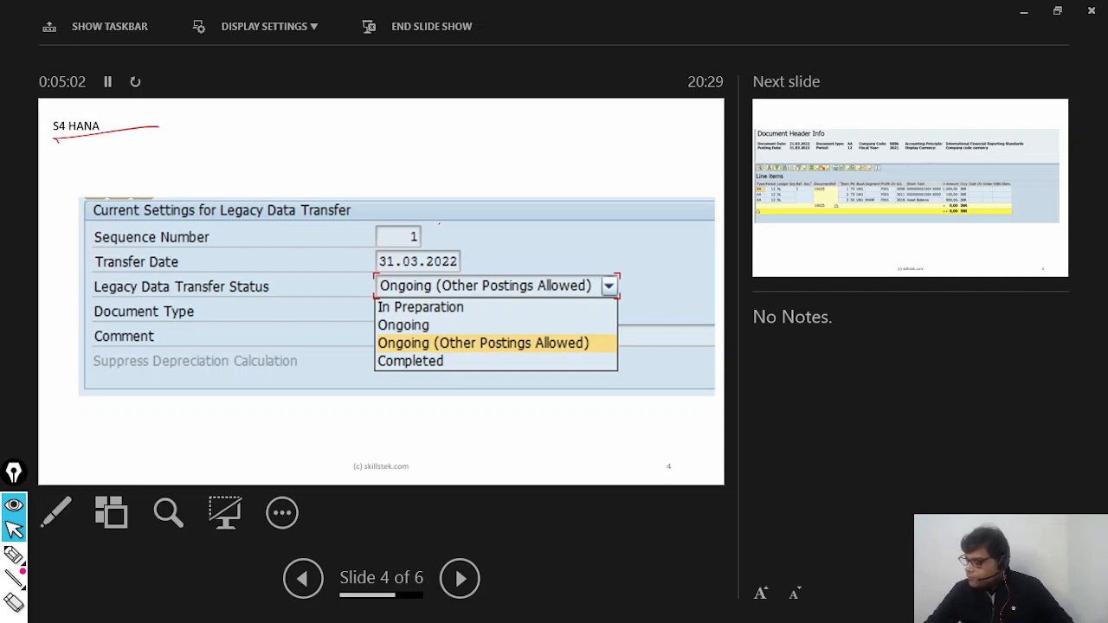
left_click_drag(606, 338, 651, 330)
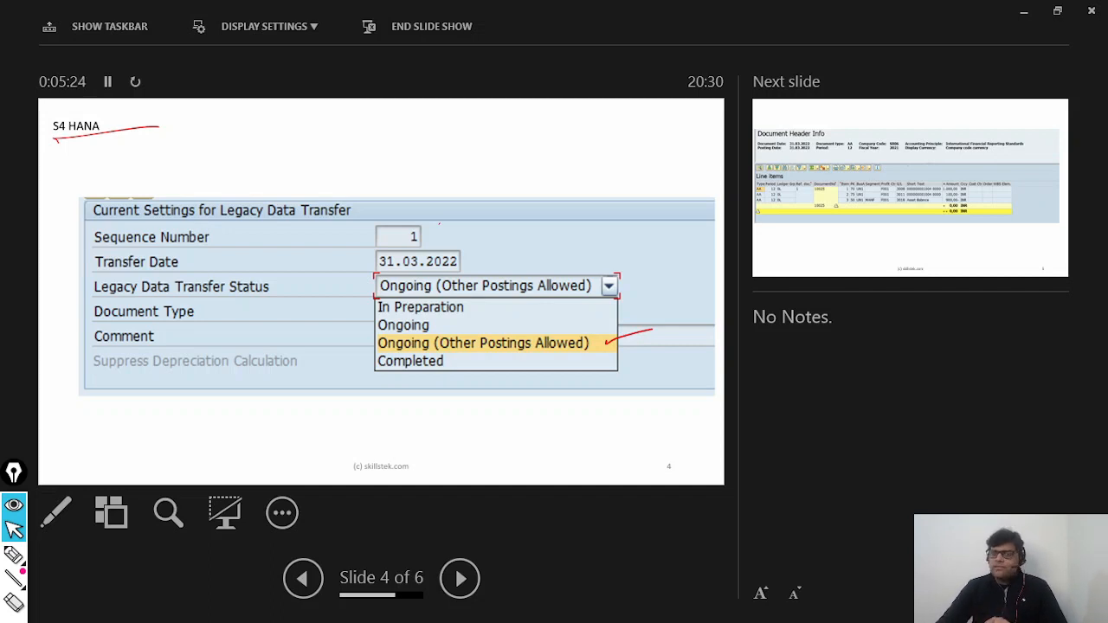
key("Left")
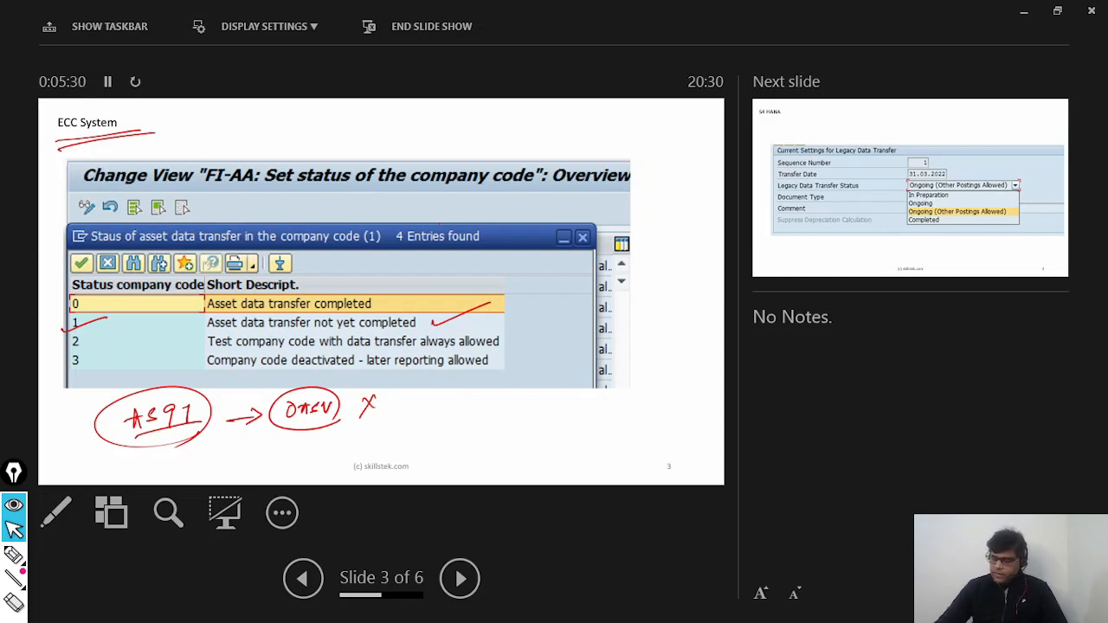
key("Right")
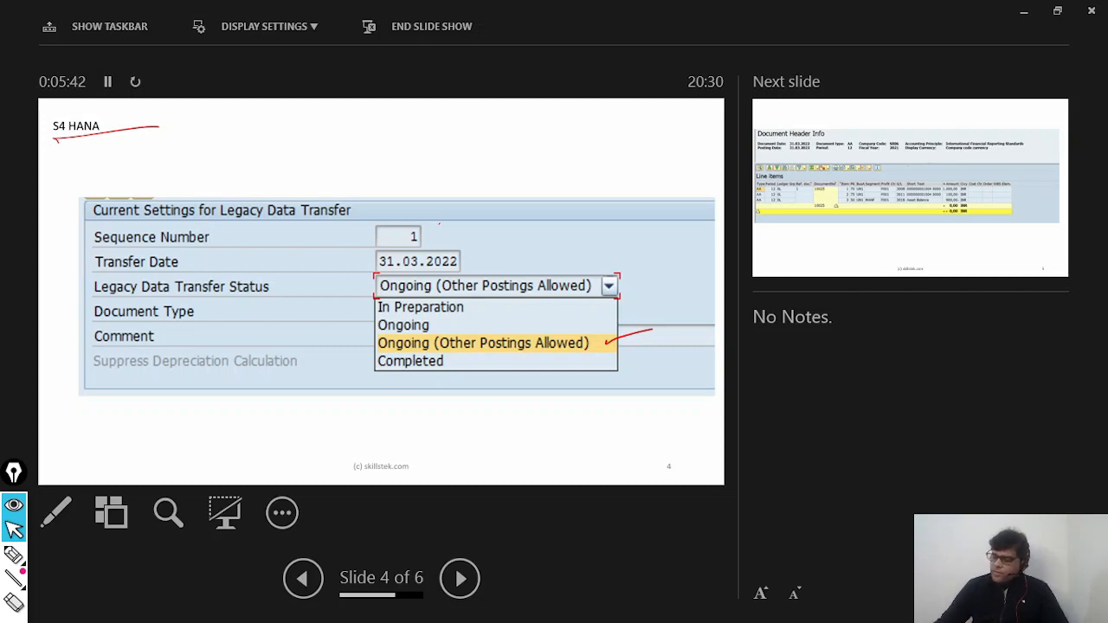
Step: Handwrite the transaction code ABLDT below the S4 HANA table, with an arrow up to a handwritten AS91
mouse_move(137, 433)
left_mouse_down()
mouse_move(148, 417)
mouse_move(156, 432)
left_mouse_up()
left_click_drag(139, 426, 166, 417)
mouse_move(166, 417)
left_mouse_down()
mouse_move(166, 431)
mouse_move(204, 424)
mouse_move(194, 429)
left_mouse_up()
left_click_drag(213, 416, 222, 412)
left_click_drag(221, 412, 217, 445)
mouse_move(113, 372)
left_mouse_down()
mouse_move(112, 406)
mouse_move(110, 373)
left_mouse_up()
left_click_drag(111, 374, 123, 395)
mouse_move(107, 348)
left_mouse_down()
mouse_move(103, 365)
mouse_move(78, 352)
left_mouse_up()
mouse_move(78, 351)
left_mouse_down()
mouse_move(85, 367)
mouse_move(116, 367)
left_mouse_up()
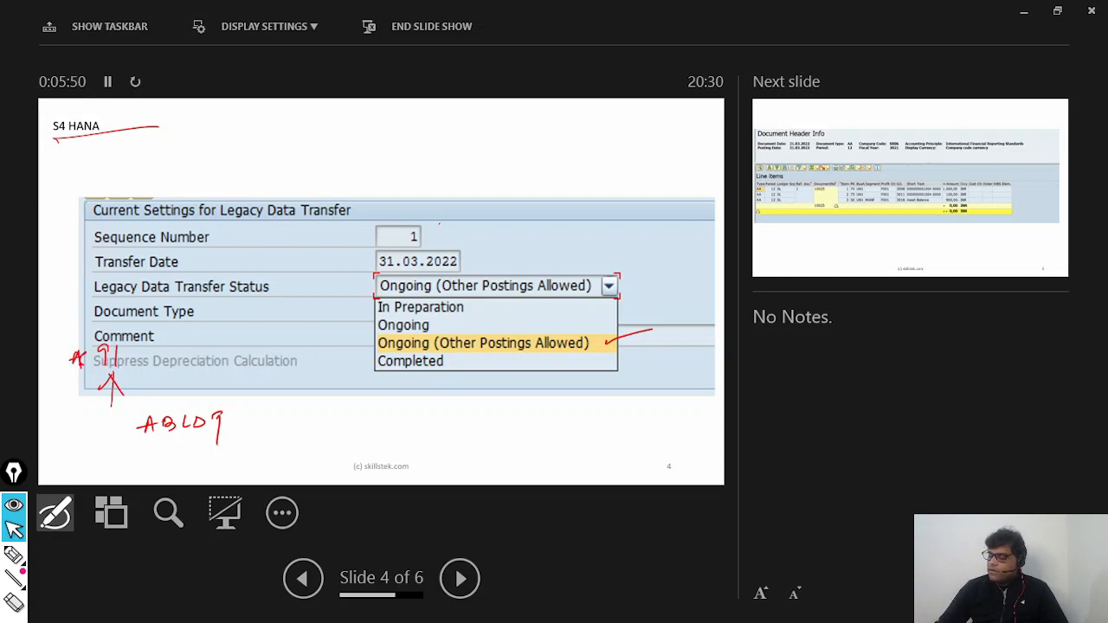
Step: Handwrite "Asset Master" beside AS91, then finish the last letter of ABLDT and underline the code
mouse_move(173, 347)
left_mouse_down()
mouse_move(185, 334)
mouse_move(208, 345)
left_mouse_up()
left_click(223, 342)
key("Escape")
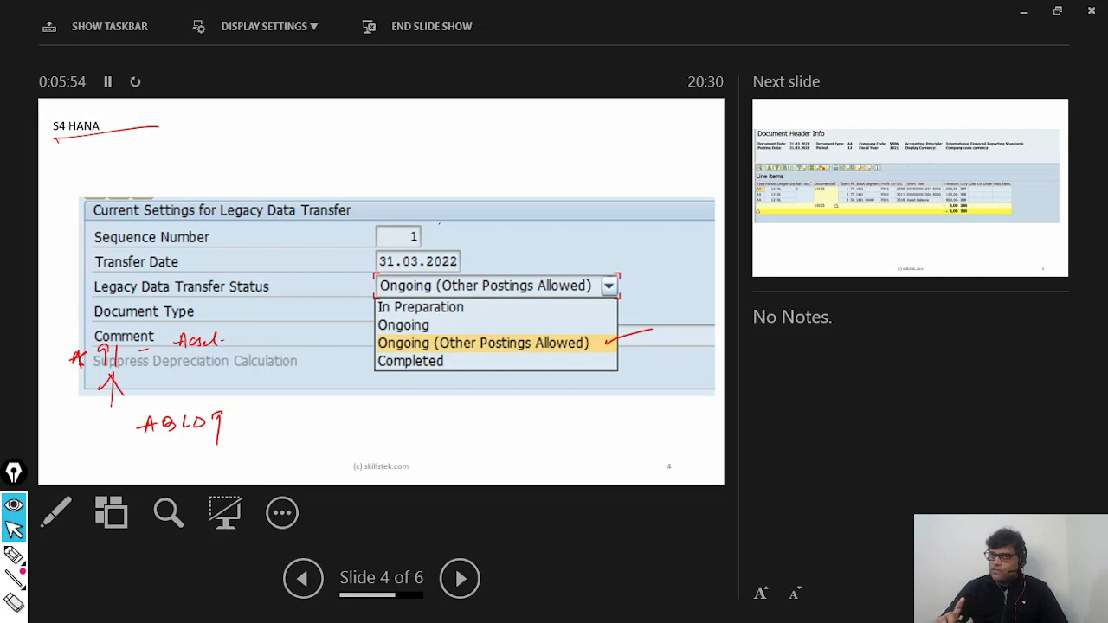
key("ctrl+p")
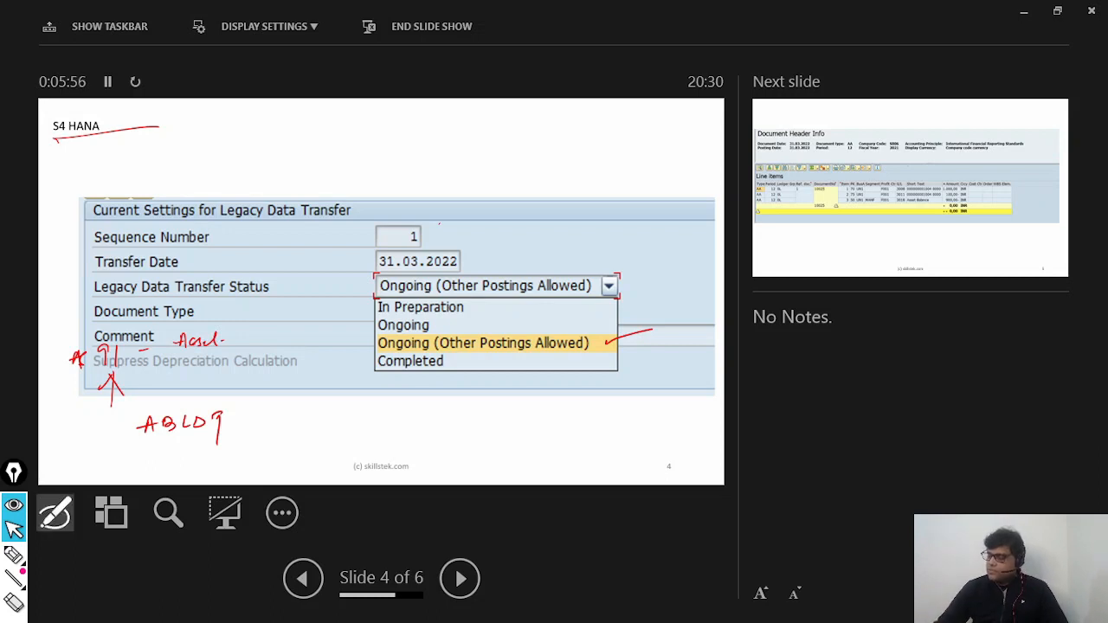
left_click_drag(228, 335, 235, 334)
left_click_drag(238, 340, 293, 329)
left_click_drag(208, 416, 234, 412)
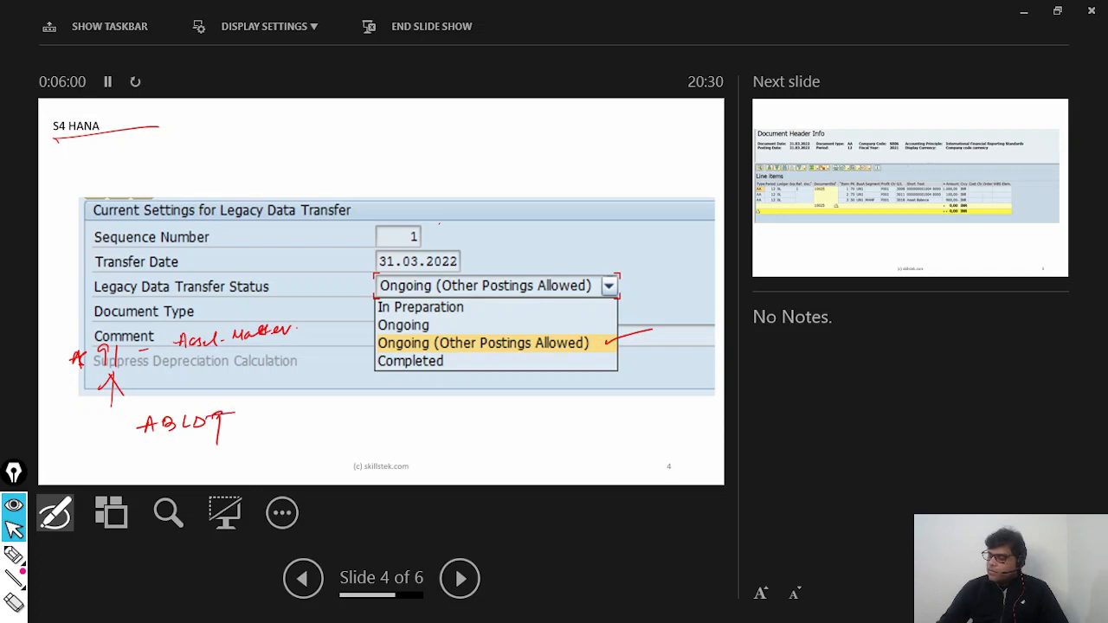
key("Escape")
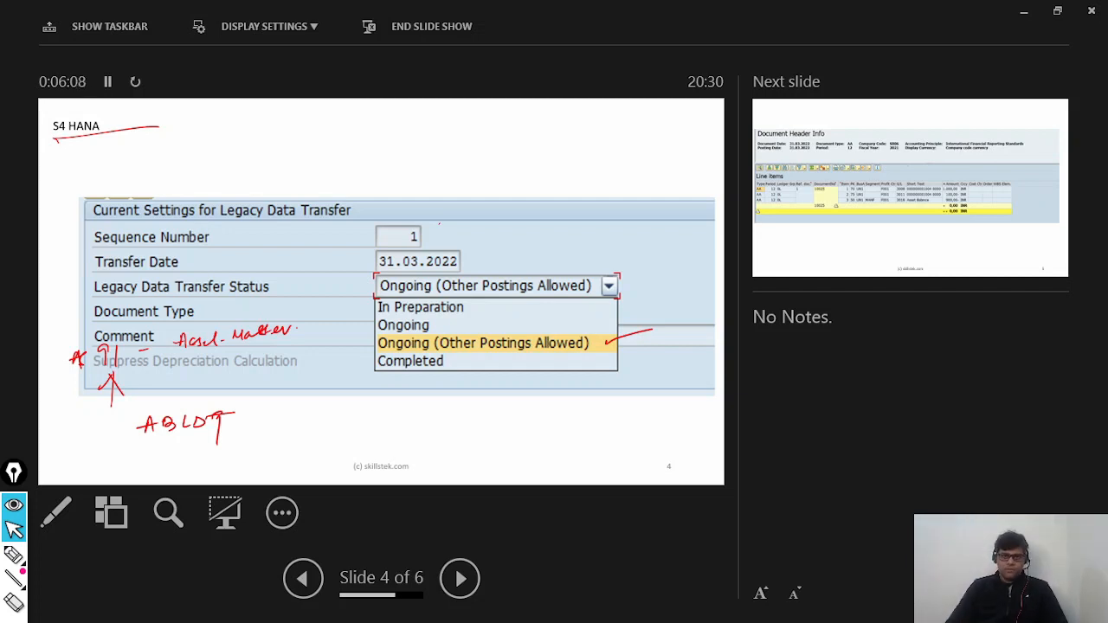
left_click_drag(126, 463, 260, 441)
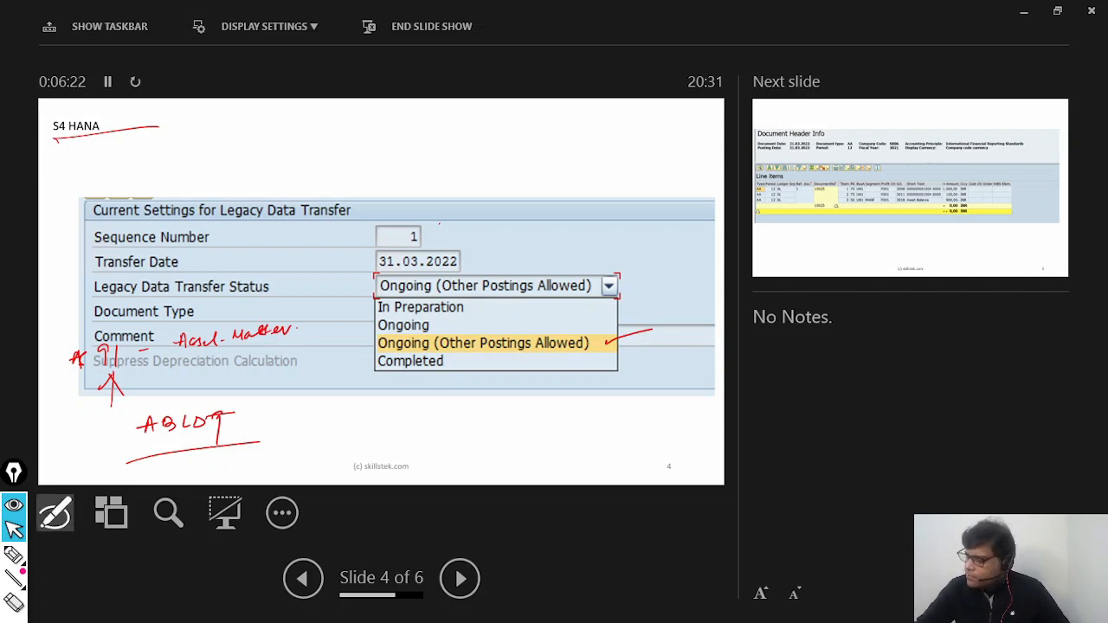
Step: Handwrite two mappings above the settings table: IFRS - 01 - 0L and GAAP - 15 - N1, underlining both ledgers
mouse_move(246, 137)
left_mouse_down()
mouse_move(251, 149)
mouse_move(261, 134)
mouse_move(286, 139)
left_mouse_up()
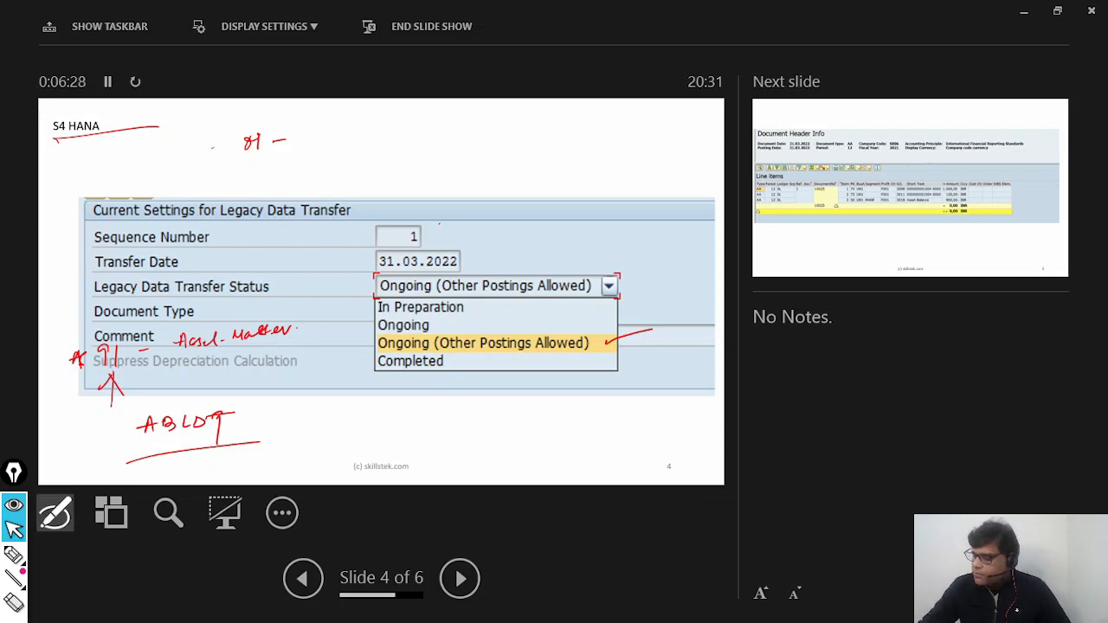
left_click_drag(152, 143, 152, 159)
mouse_move(149, 148)
left_mouse_down()
mouse_move(139, 161)
mouse_move(184, 143)
mouse_move(185, 160)
left_mouse_up()
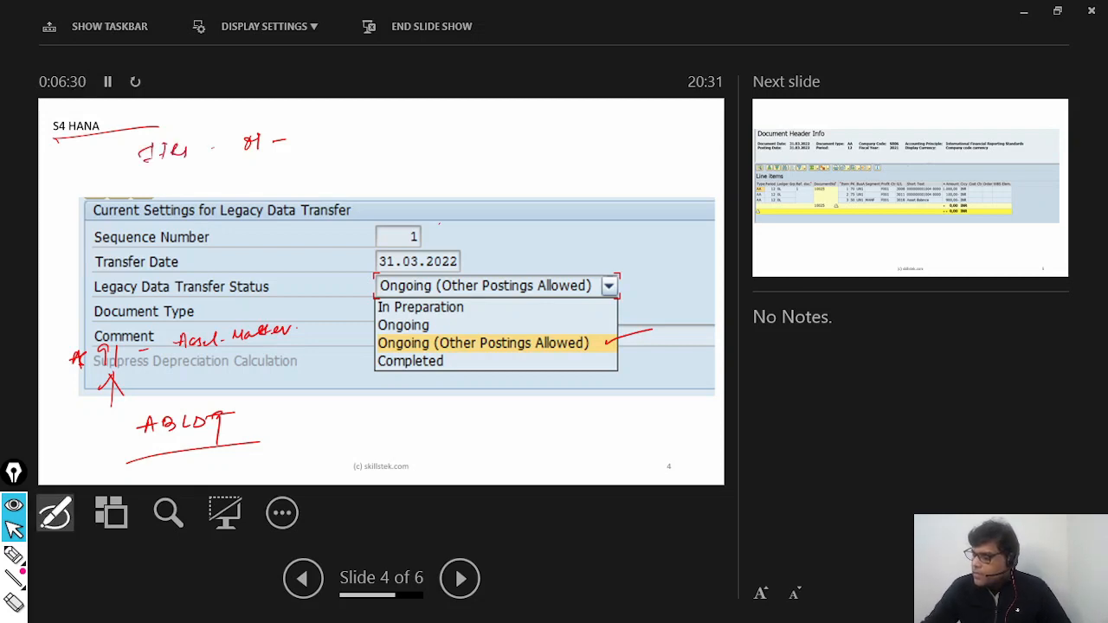
left_click_drag(318, 128, 348, 144)
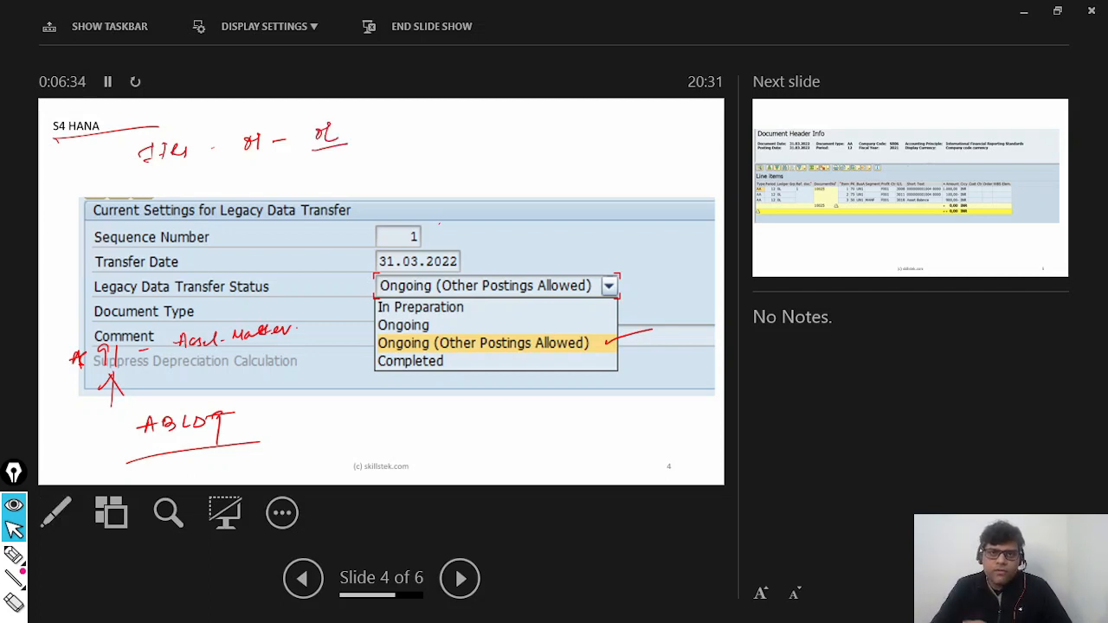
mouse_move(151, 175)
left_mouse_down()
mouse_move(145, 190)
mouse_move(178, 176)
mouse_move(183, 185)
left_mouse_up()
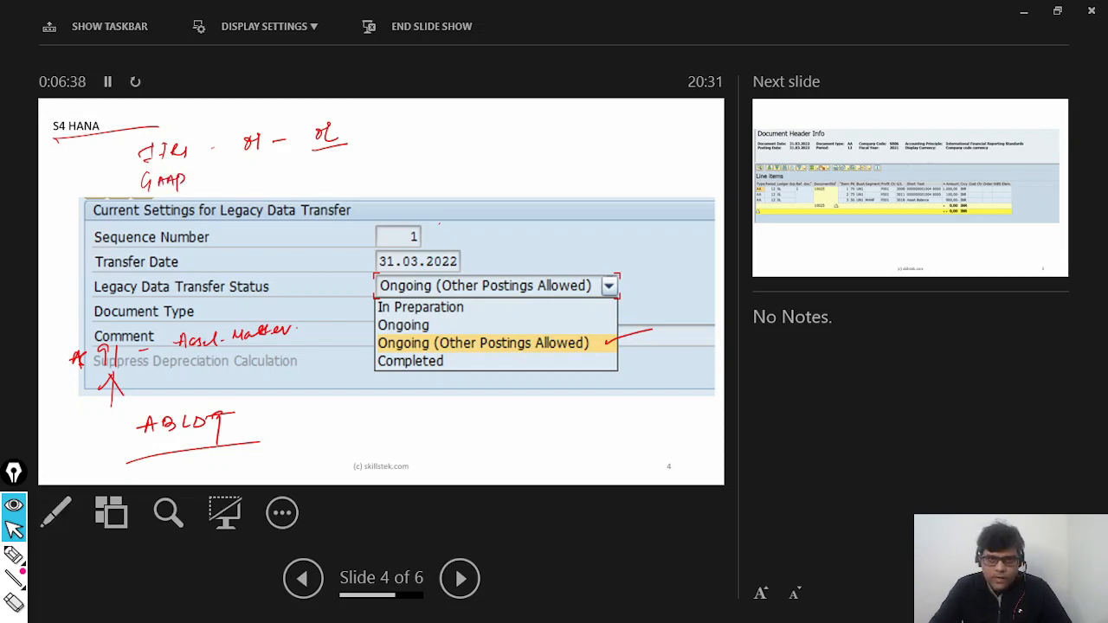
left_click_drag(244, 163, 252, 172)
mouse_move(255, 161)
left_mouse_down()
mouse_move(302, 169)
mouse_move(344, 157)
left_mouse_up()
mouse_move(346, 152)
left_mouse_down()
mouse_move(347, 166)
mouse_move(370, 171)
left_mouse_up()
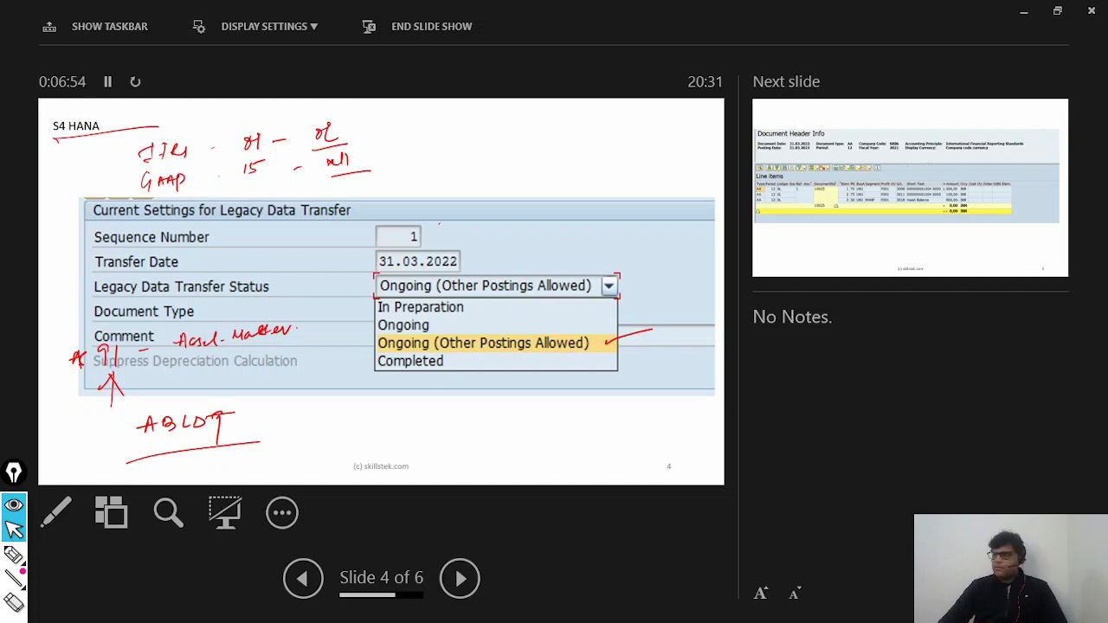
Step: Advance to slide 5 and circle the accounting principle "International Financial Reporting Standards" in the document header
key("Right")
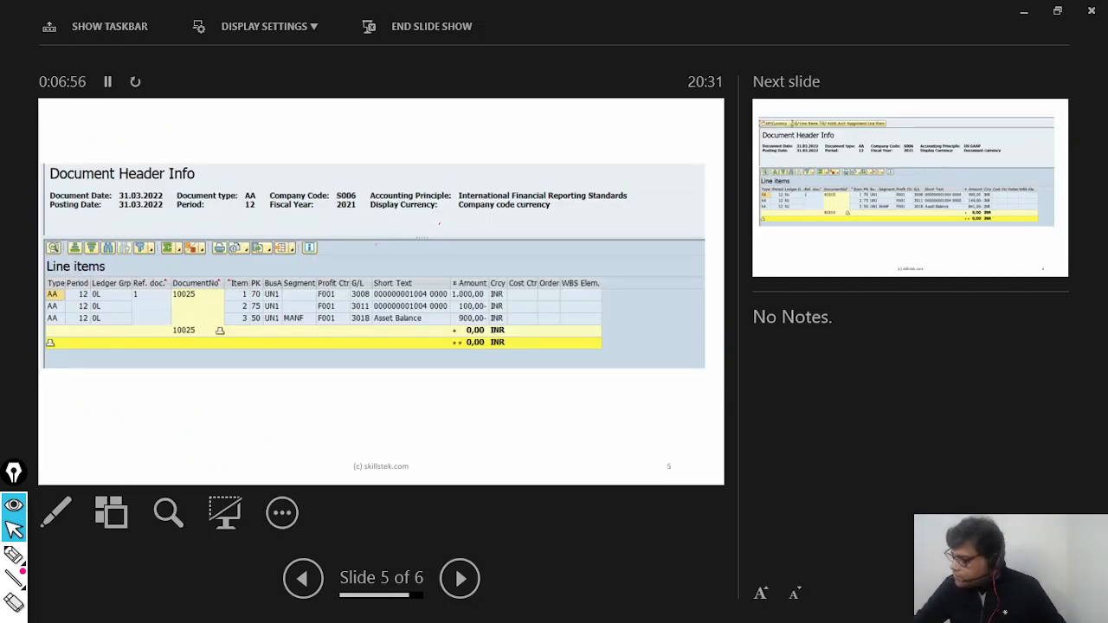
key("ctrl+p")
mouse_move(621, 207)
left_mouse_down()
mouse_move(500, 209)
mouse_move(647, 206)
mouse_move(580, 223)
left_mouse_up()
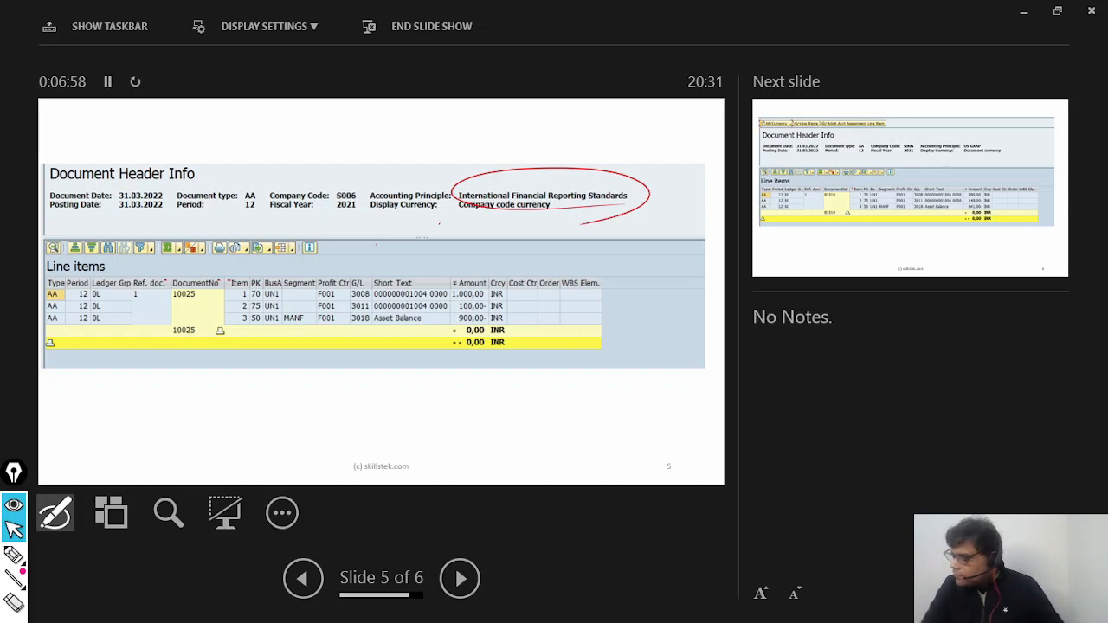
key("Escape")
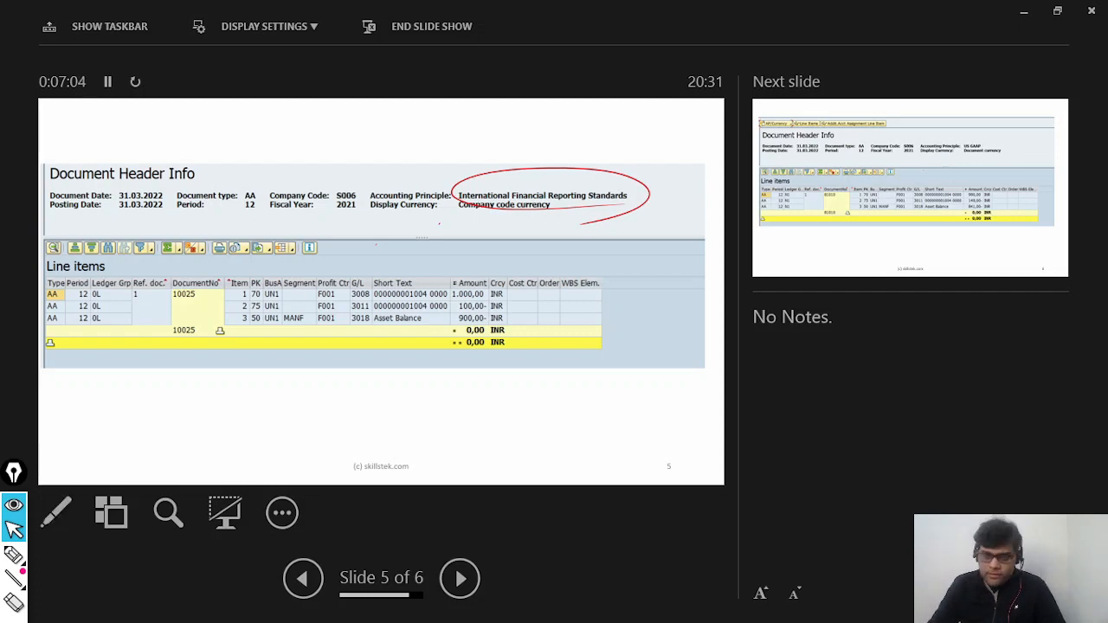
Step: Review the "What will be the Accounting Entry" slide and return to the IFRS document slide
key("Left")
key("Left")
key("Left")
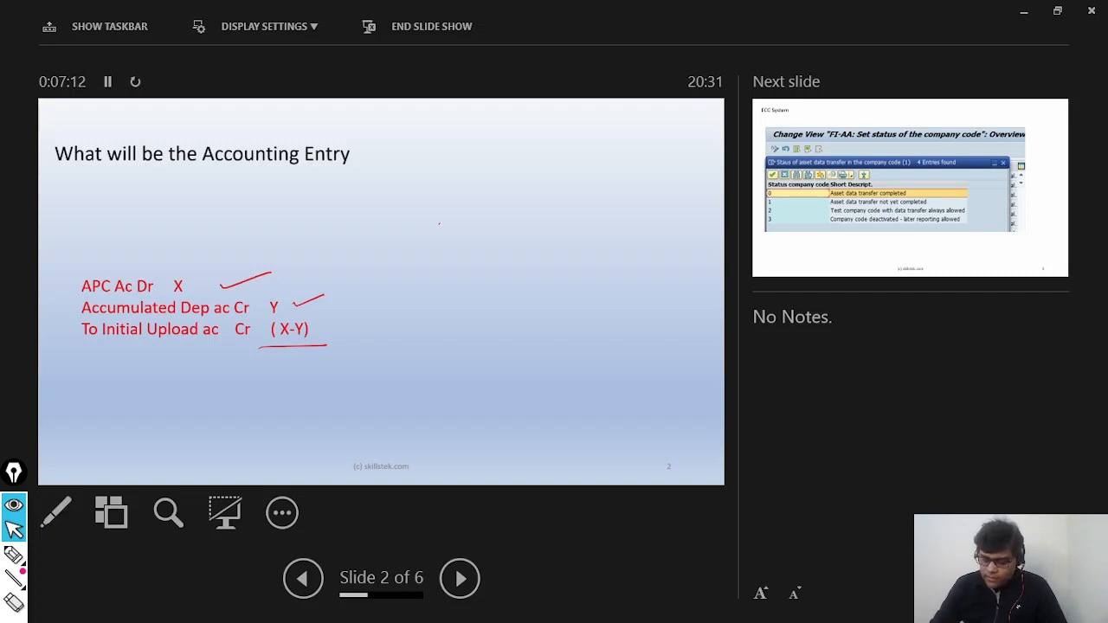
key("Right")
key("Right")
key("Right")
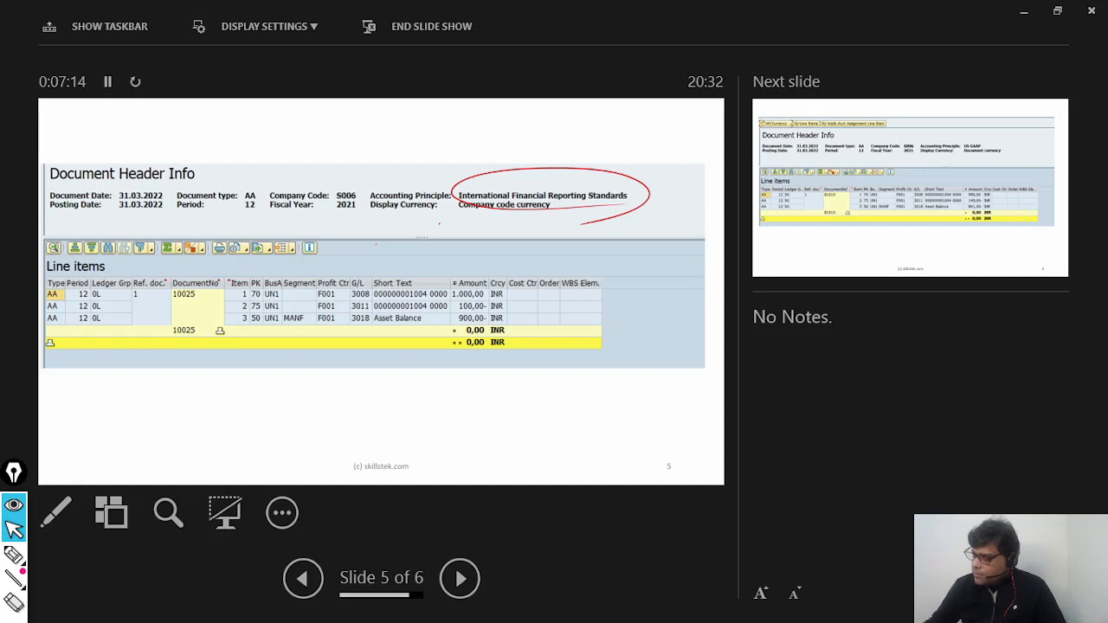
Step: Mark the IFRS line items: arrow to the first amount, G/L 3008 circled, 3011 underlined, rows labelled X, Y, X-Y, and the ledger group column circled
mouse_move(522, 293)
left_mouse_down()
mouse_move(567, 291)
mouse_move(530, 294)
left_mouse_up()
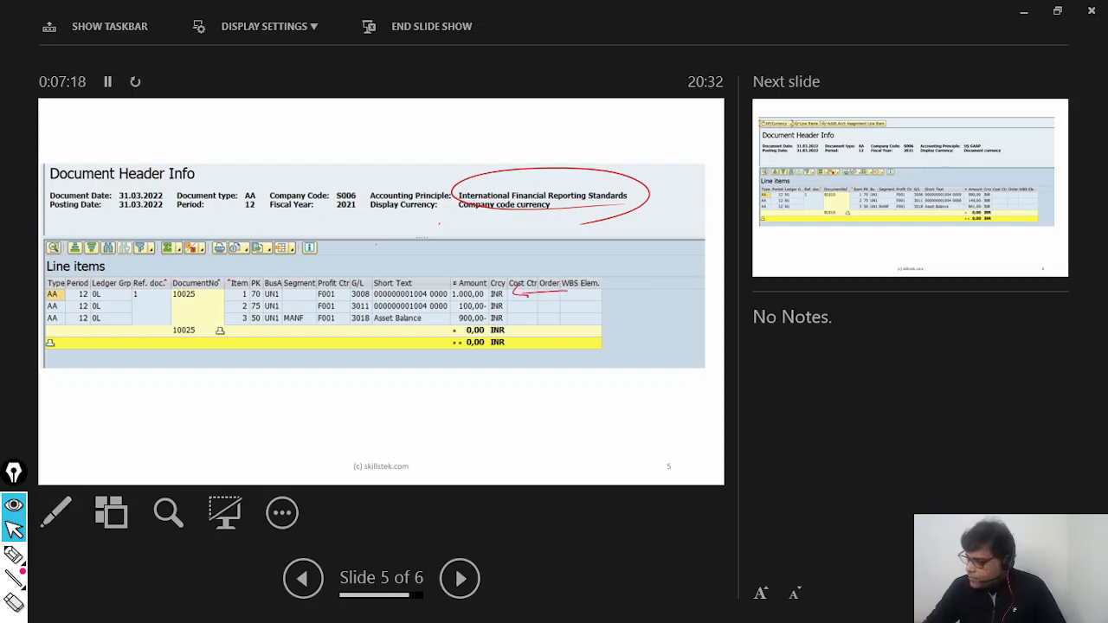
left_click_drag(375, 281, 360, 283)
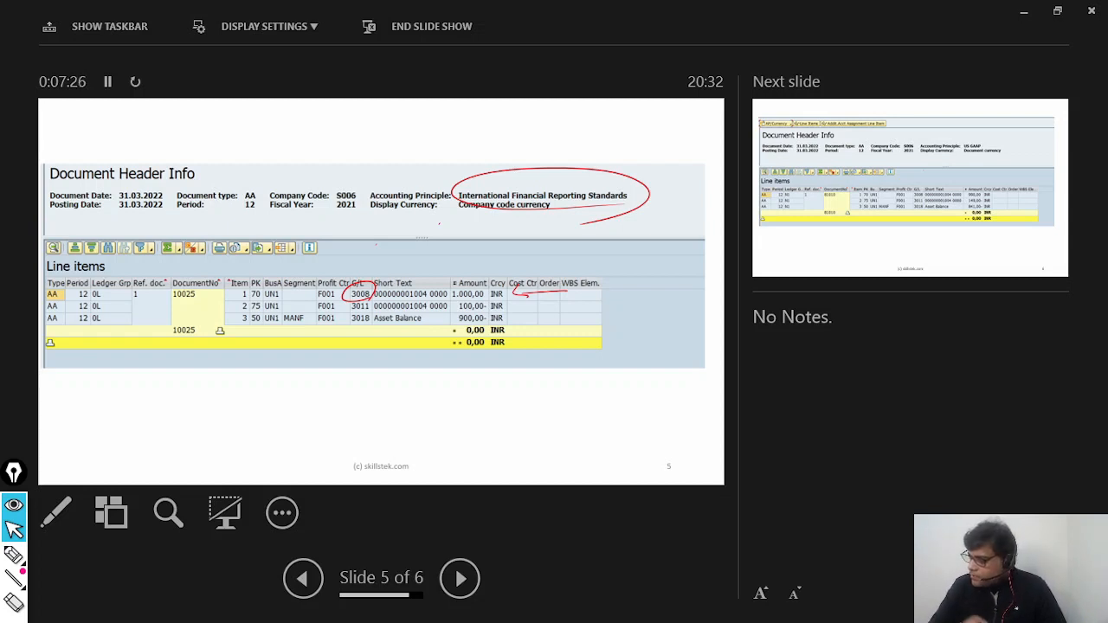
left_click_drag(349, 312, 379, 311)
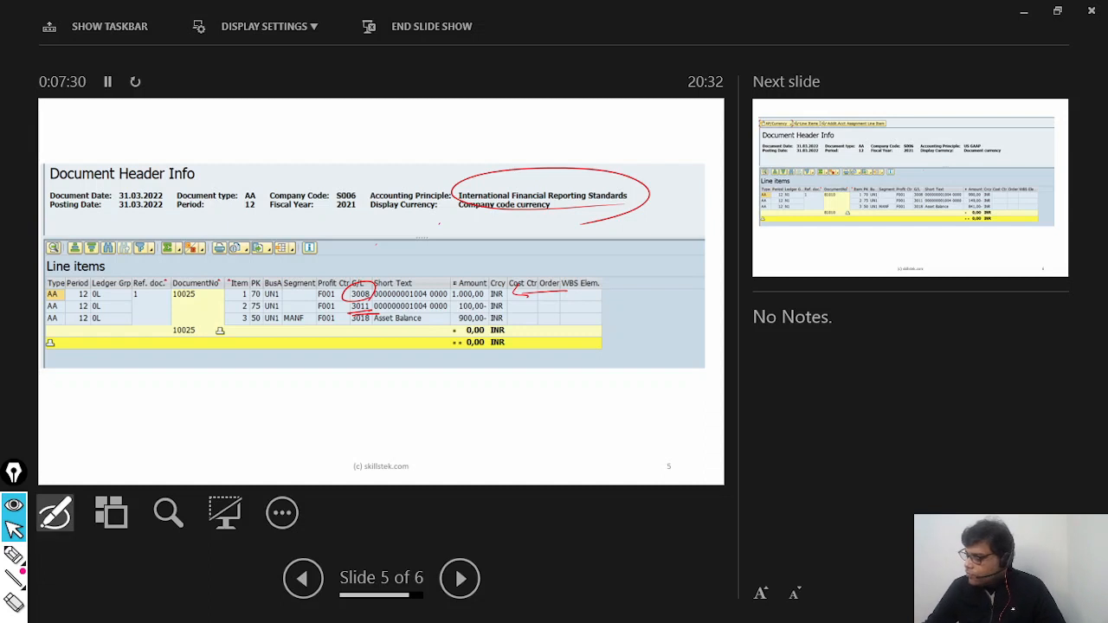
mouse_move(430, 293)
left_mouse_down()
mouse_move(441, 285)
mouse_move(424, 338)
mouse_move(436, 329)
mouse_move(433, 345)
left_mouse_up()
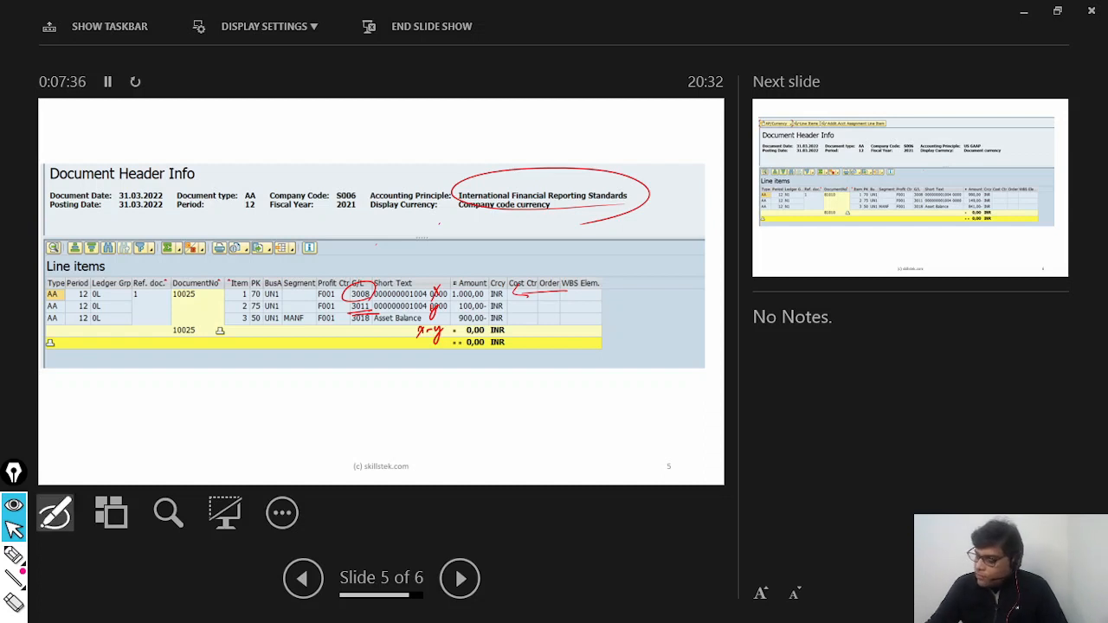
mouse_move(97, 329)
left_mouse_down()
mouse_move(125, 290)
mouse_move(87, 341)
left_mouse_up()
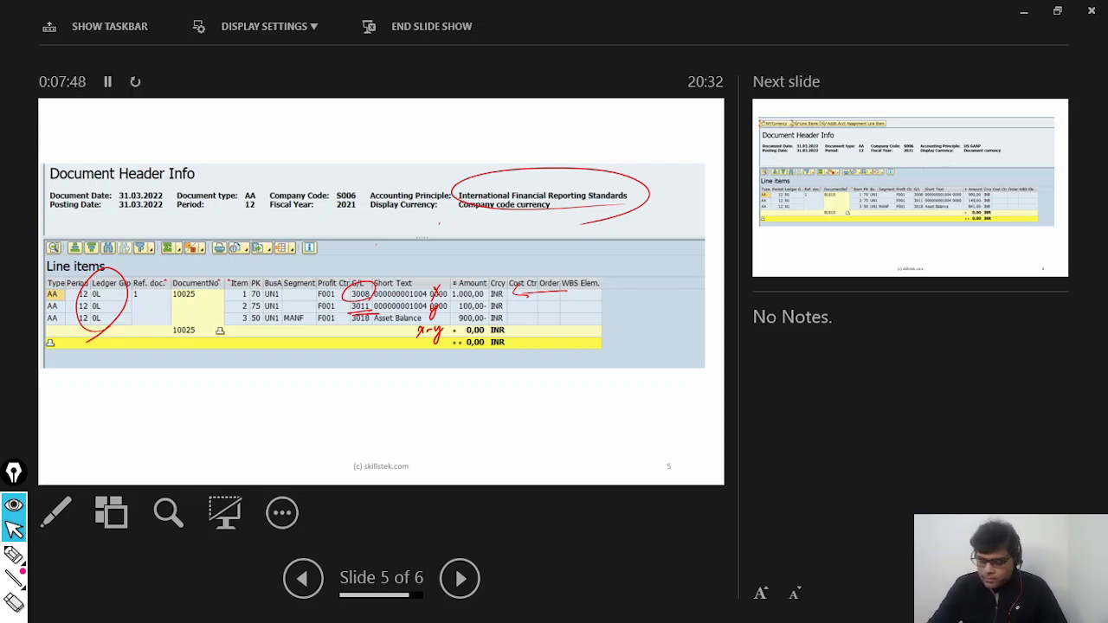
Step: Advance to slide 6, circle the US GAAP accounting principle and label the three line items X, Y and X-Y
key("Right")
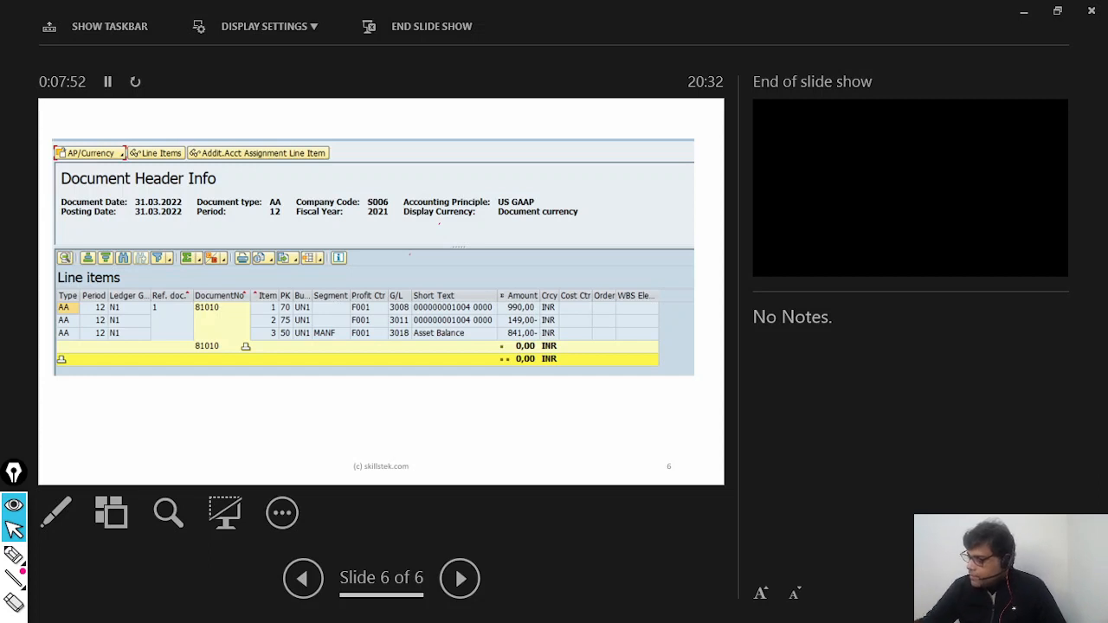
mouse_move(577, 216)
left_mouse_down()
mouse_move(540, 223)
mouse_move(565, 205)
left_mouse_up()
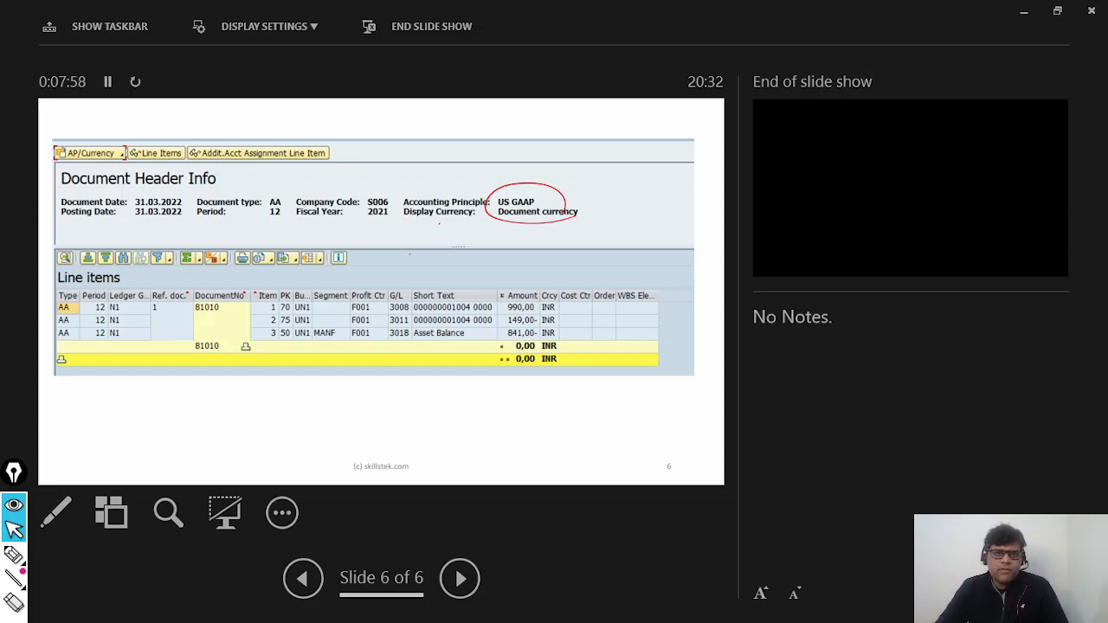
key("ctrl+p")
mouse_move(582, 305)
left_mouse_down()
mouse_move(588, 296)
mouse_move(585, 331)
mouse_move(598, 341)
left_mouse_up()
left_click_drag(603, 337, 609, 350)
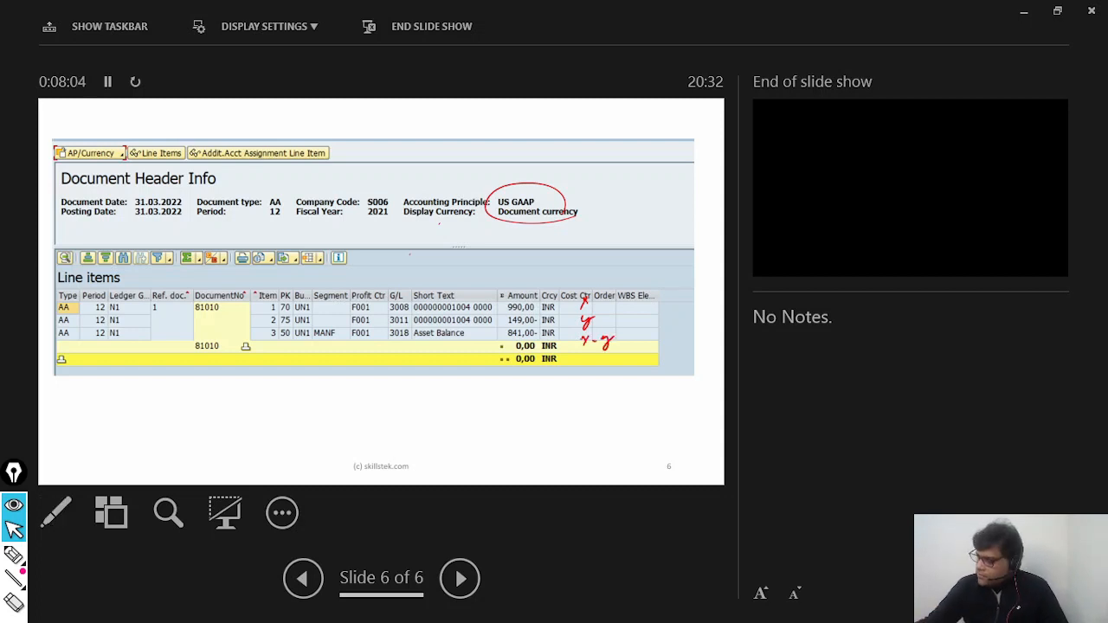
Step: Circle G/L accounts 3008, 3011 and 3018 and the ledger group column in the US GAAP line items
mouse_move(388, 295)
left_mouse_down()
mouse_move(420, 305)
mouse_move(386, 294)
mouse_move(417, 325)
mouse_move(388, 323)
left_mouse_up()
key("Escape")
key("ctrl+p")
key("Escape")
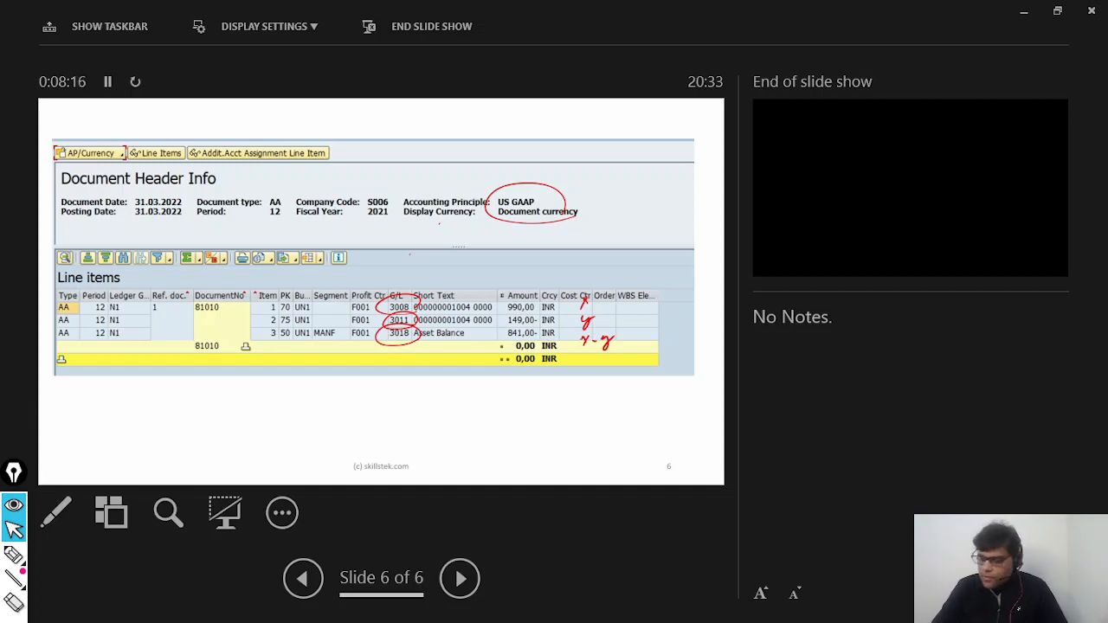
key("ctrl+p")
mouse_move(111, 291)
left_mouse_down()
mouse_move(99, 277)
mouse_move(88, 296)
left_mouse_up()
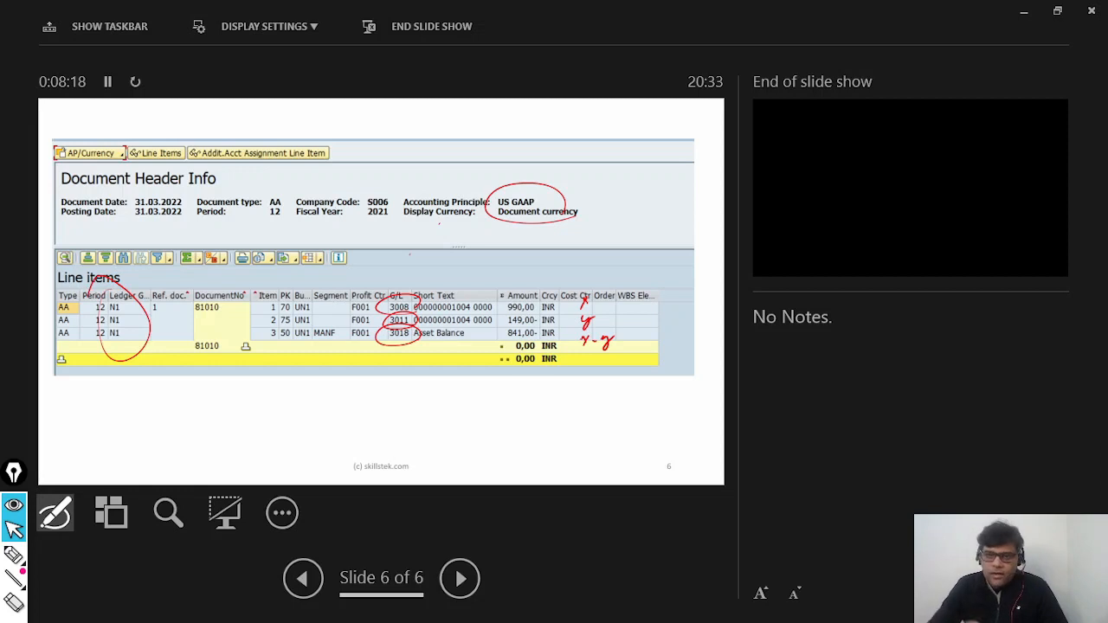
key("Escape")
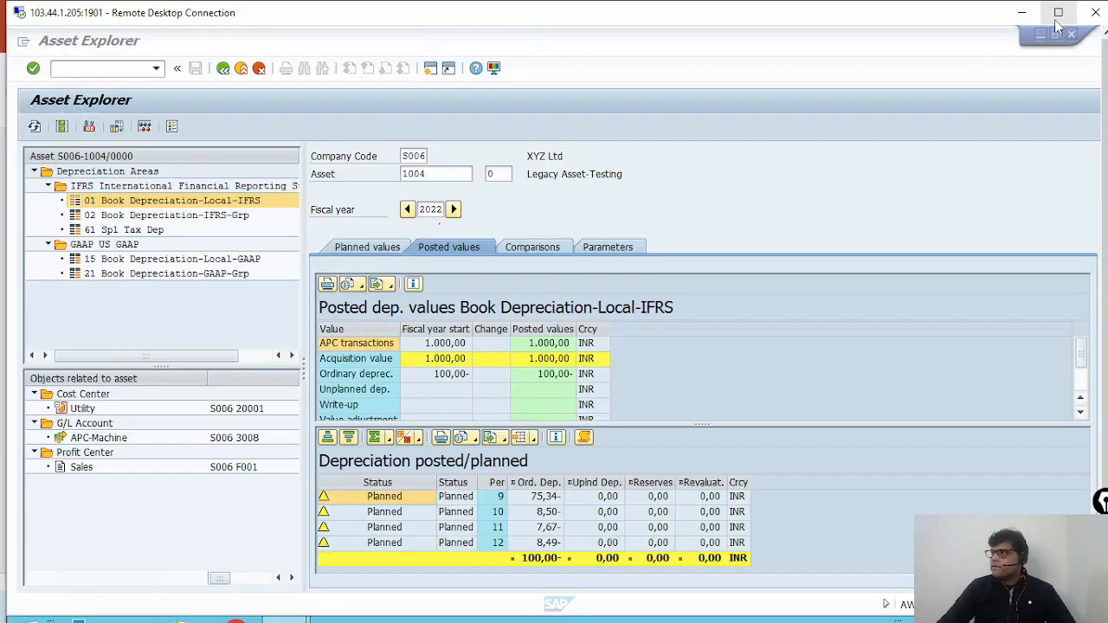
Step: Leave the presenter view, show slide 5 with the IFRS document in PowerPoint, and switch to the SAP Asset Explorer
left_click(1058, 16)
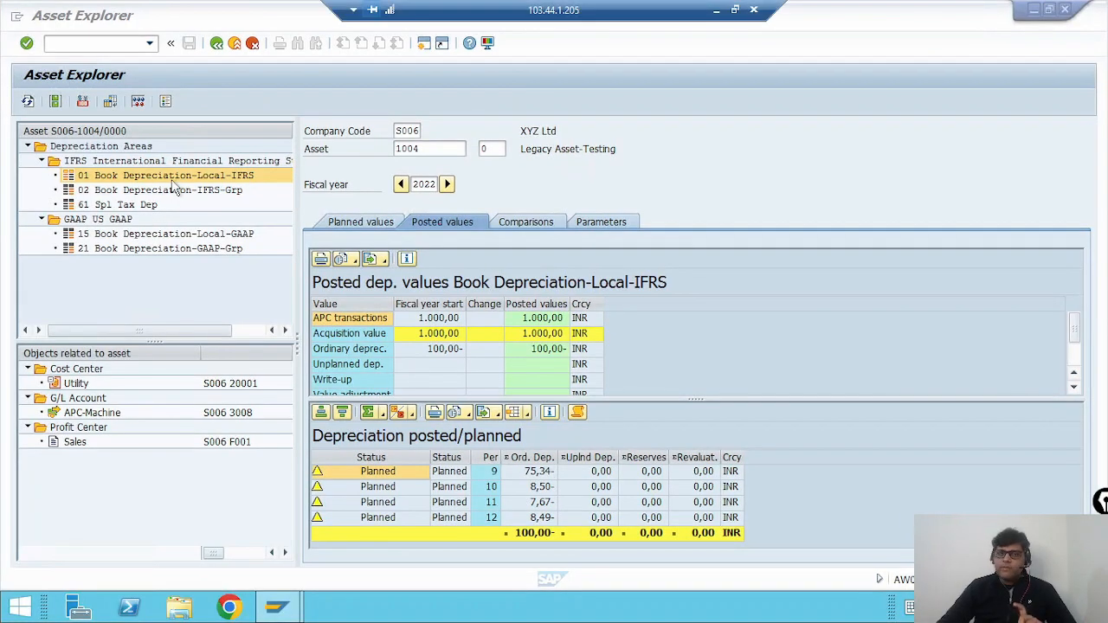
mouse_move(277, 606)
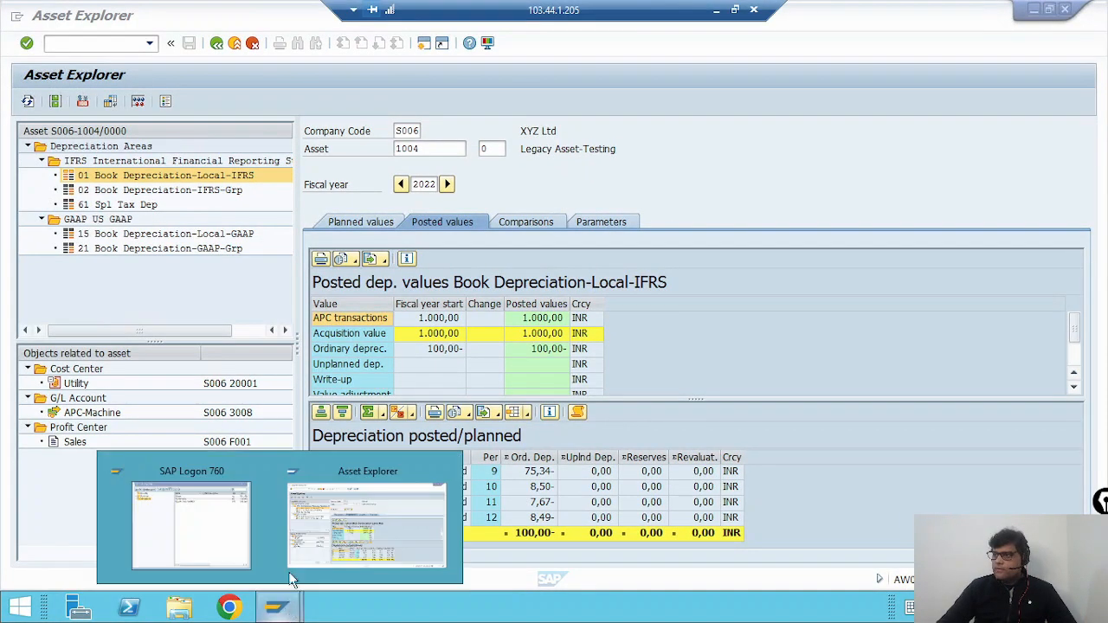
left_click(716, 9)
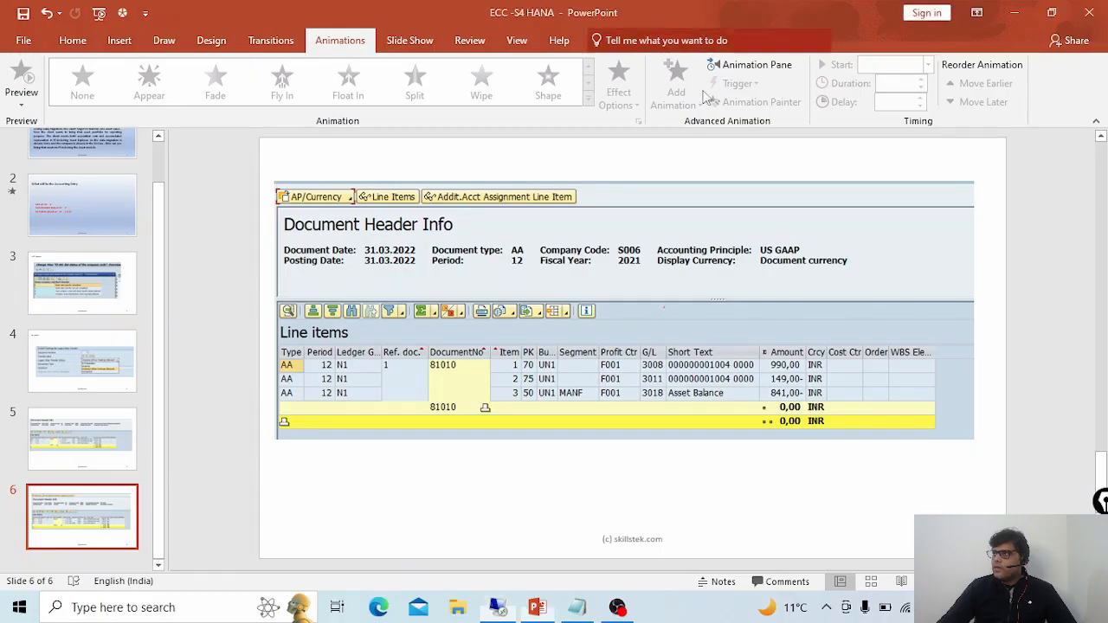
left_click(76, 439)
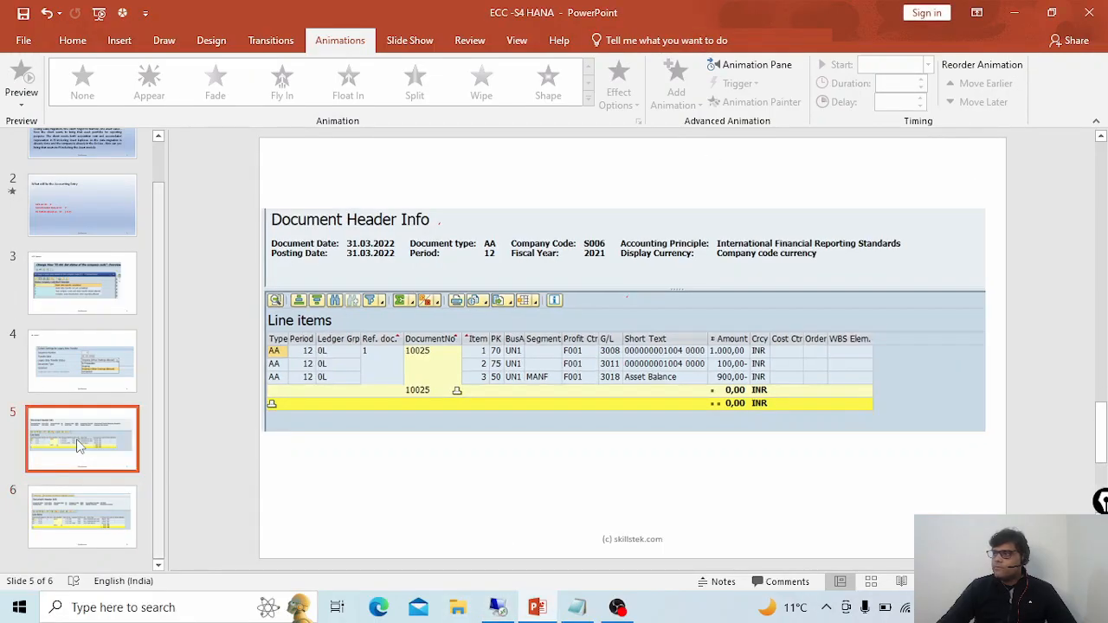
left_click(514, 609)
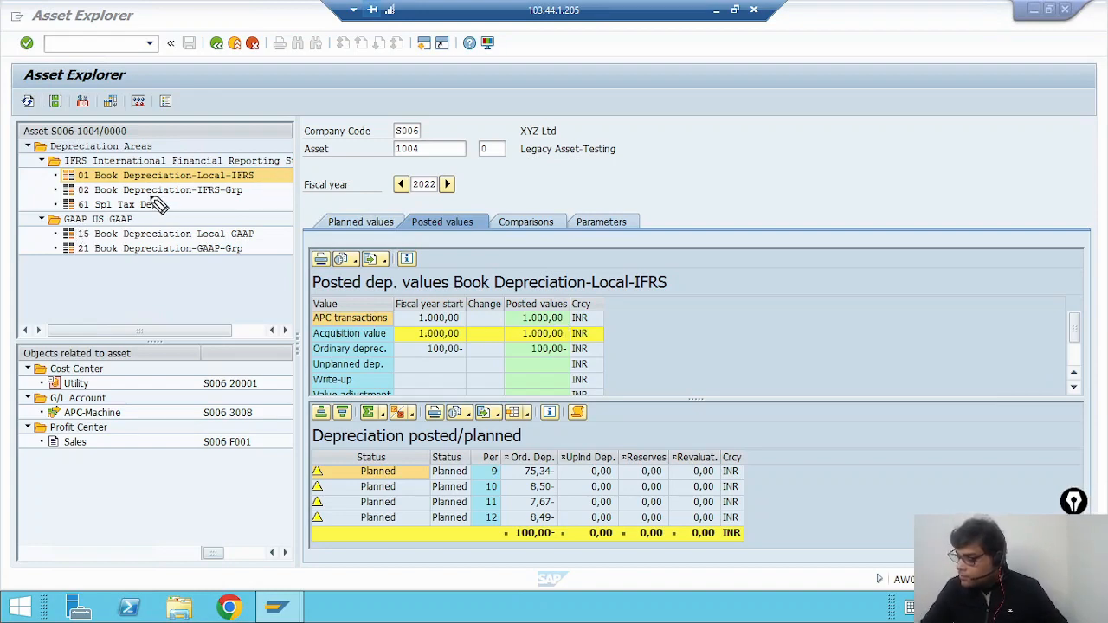
Step: Annotate the Asset Explorer: circle depreciation area 01, write and underline 0L, tick the APC transactions value and circle the ordinary depreciation
left_click_drag(93, 180, 53, 187)
left_click_drag(501, 170, 518, 168)
left_click_drag(552, 154, 613, 165)
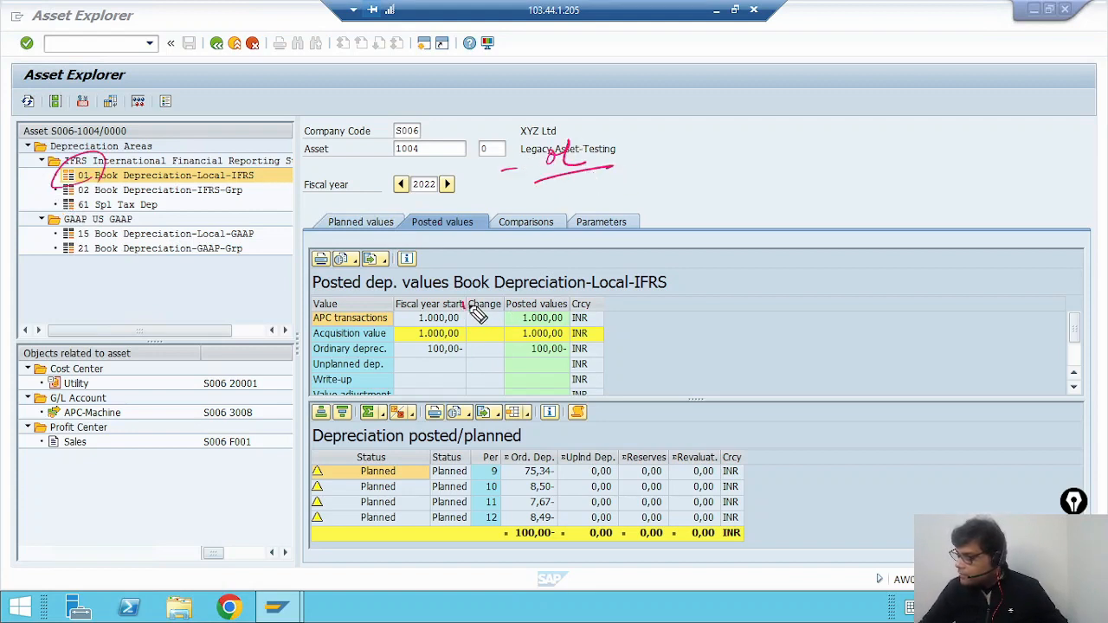
left_click_drag(466, 309, 518, 291)
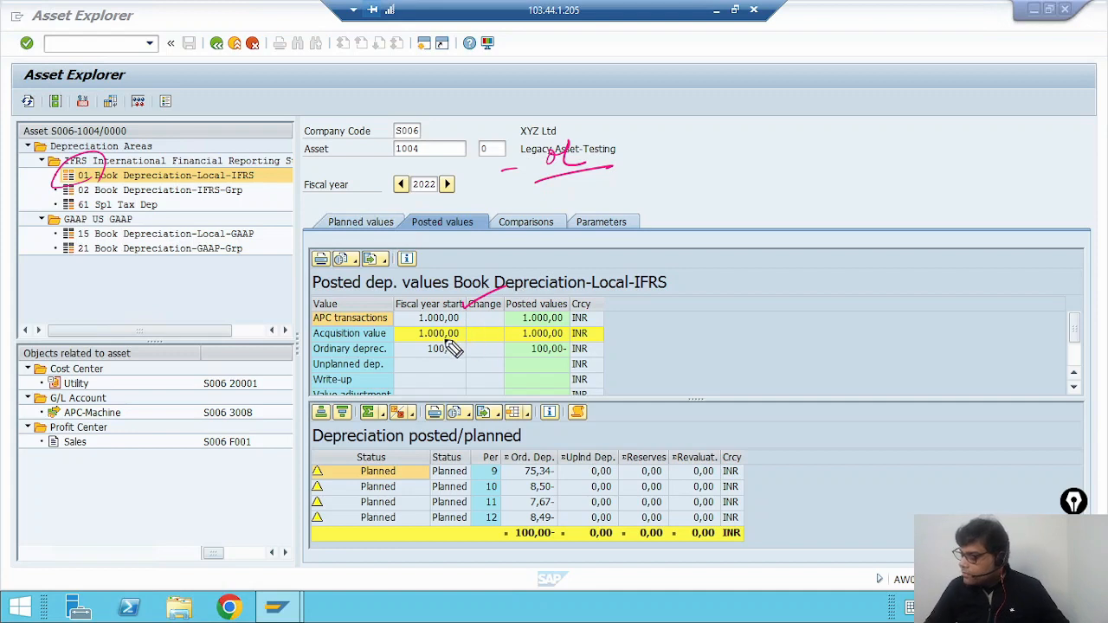
left_click_drag(472, 340, 437, 379)
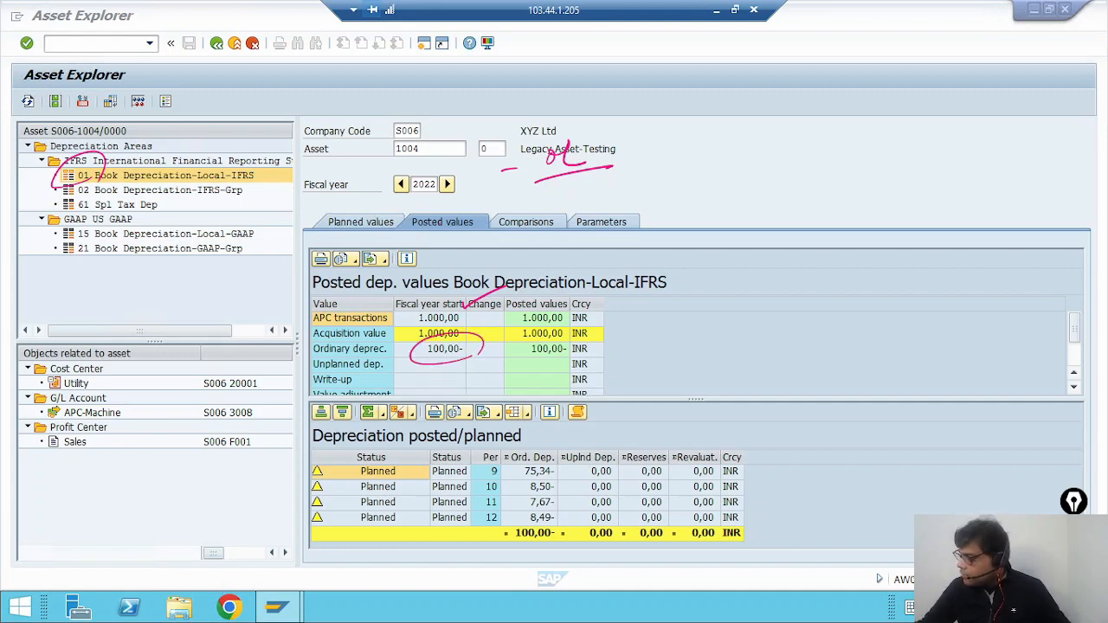
Step: Display the posted values of area 15 Book Depreciation-Local-GAAP and compare them with the US GAAP document on slide 6
left_click(130, 235)
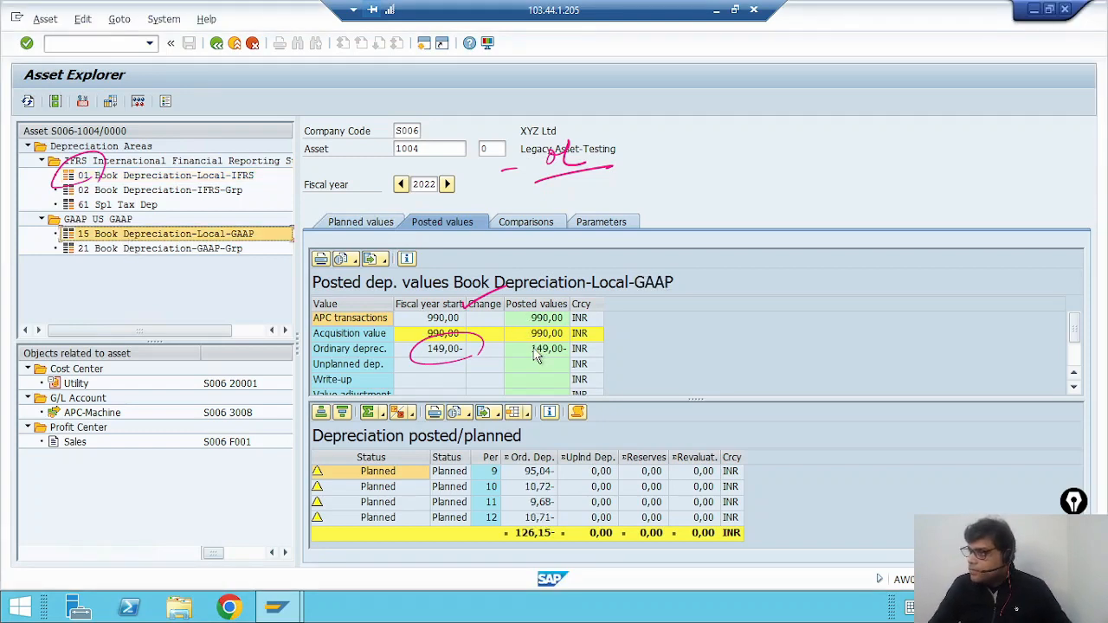
key("alt+Tab")
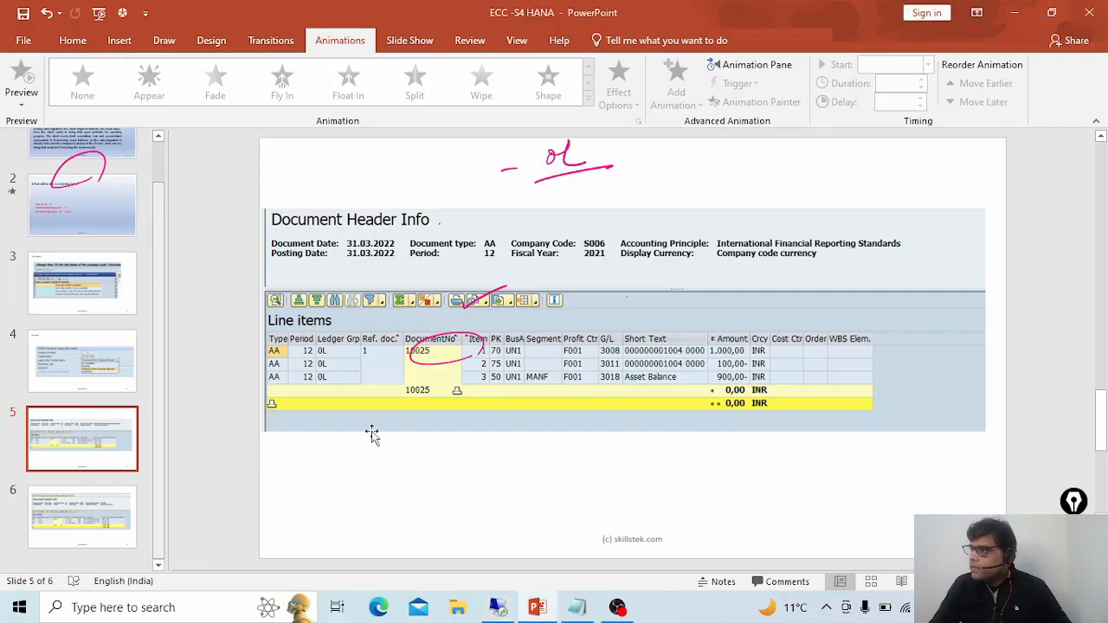
left_click(89, 517)
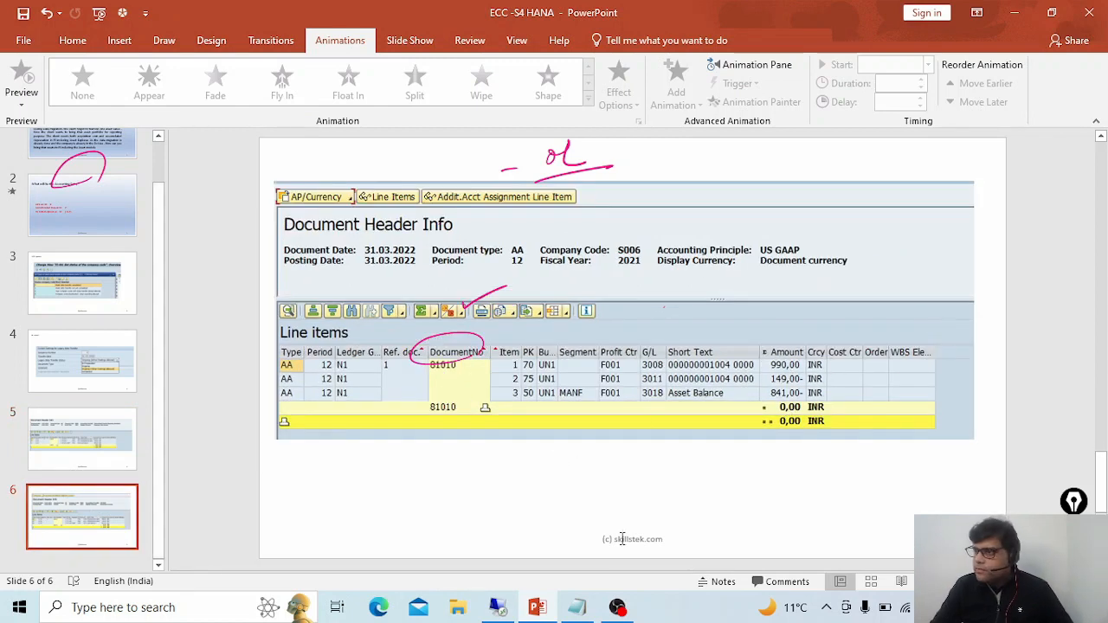
Step: Switch to the SAP session and start transaction AS91 for creating legacy asset data
left_click(514, 610)
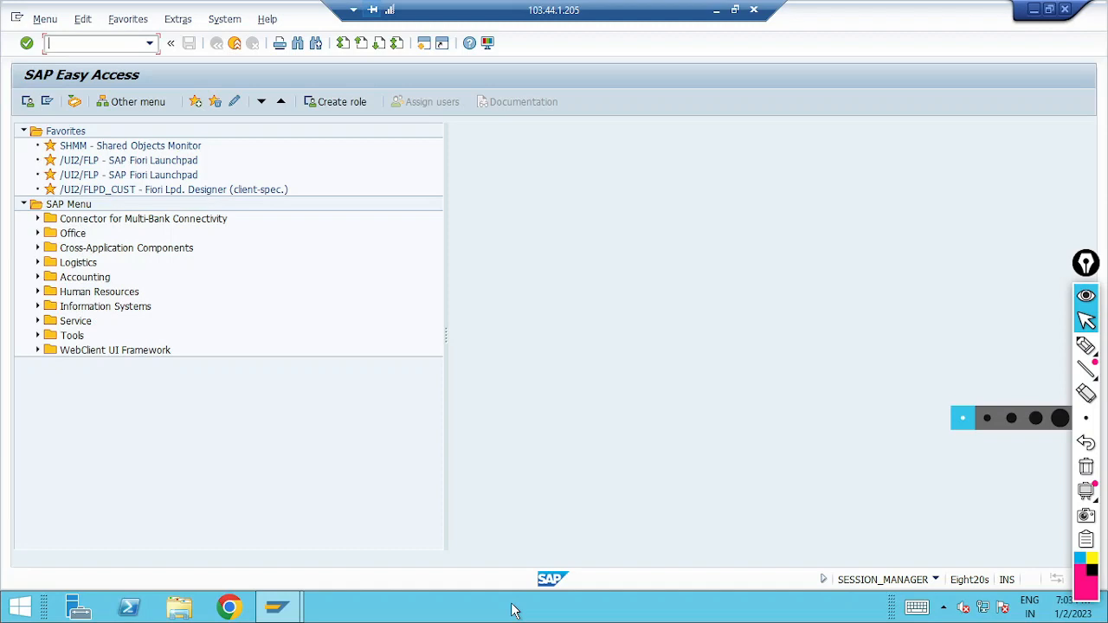
type("as91")
key("Return")
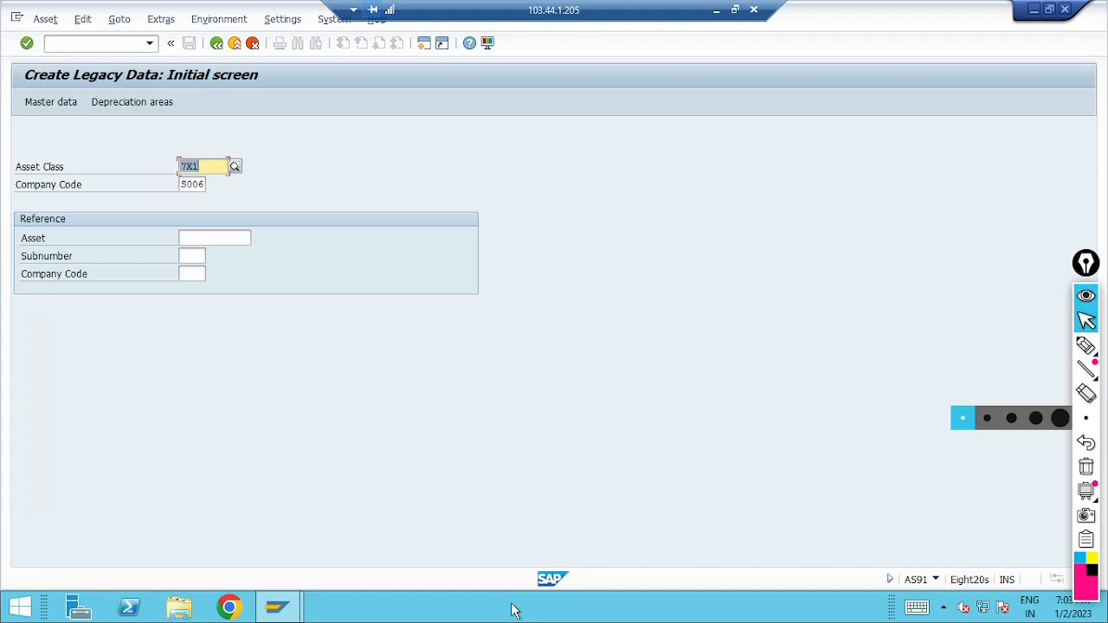
Step: Take asset class CX1 from the S006-working workbook and open the legacy asset master data with it for company code S006
left_click(715, 9)
left_click(617, 607)
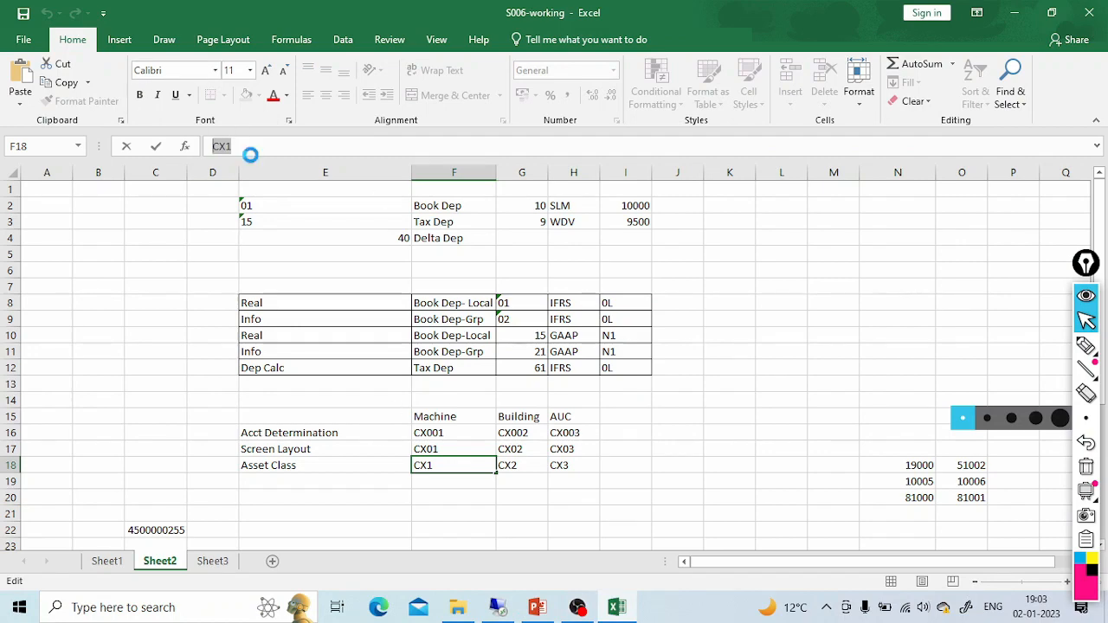
left_click(499, 606)
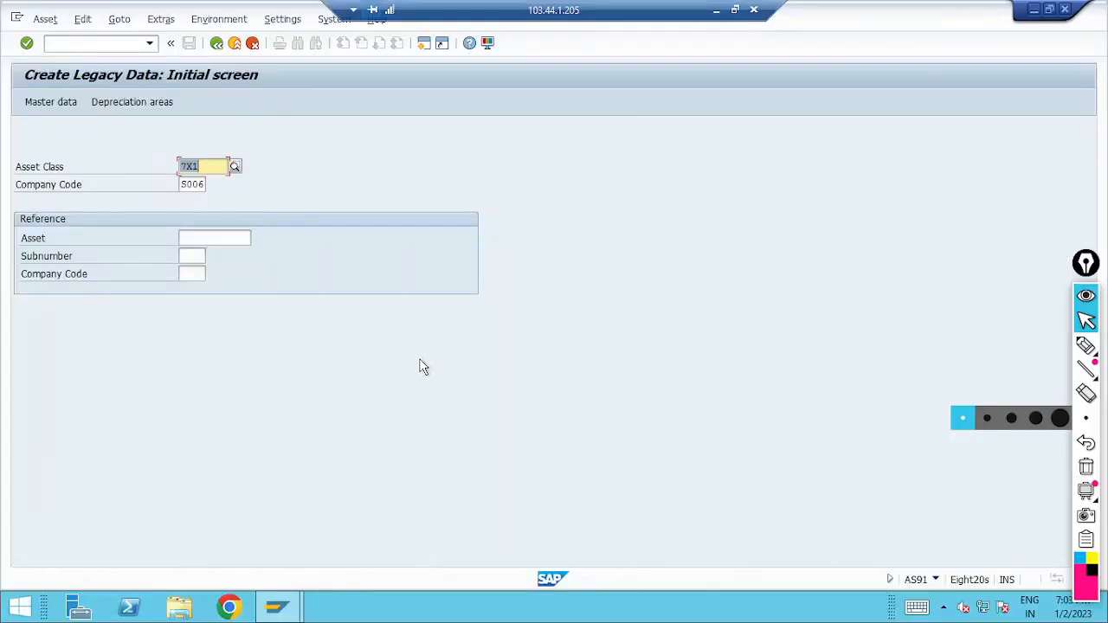
type("CX1")
key("Return")
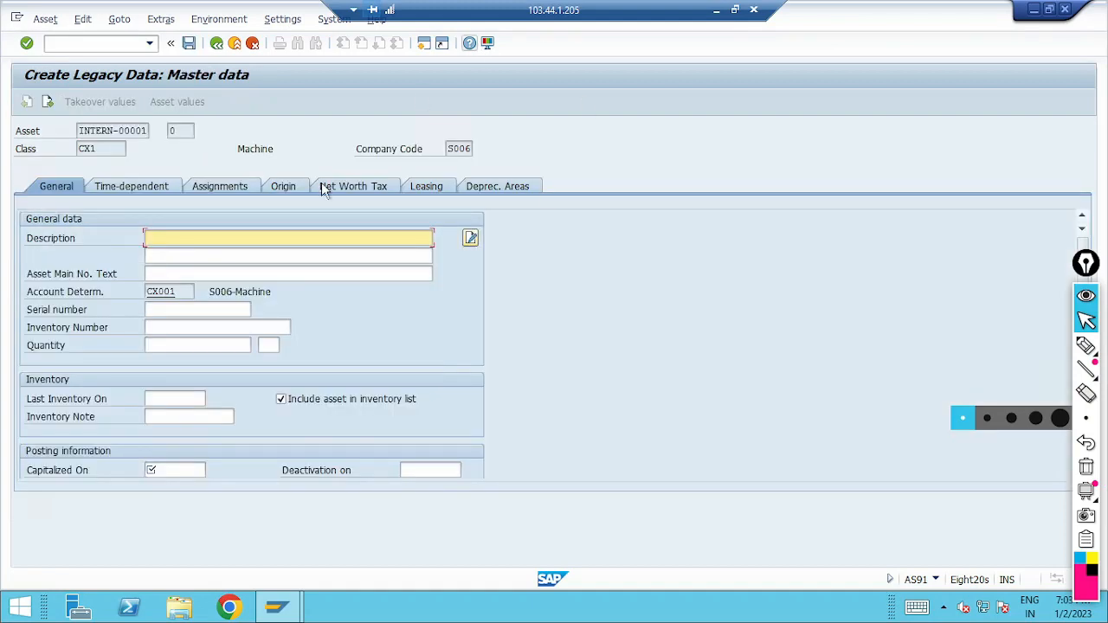
Step: Enter "Legacy Asset-Testing" as the asset description and repeat it in the second description line
left_click(187, 237)
type("Legacy Asset-Testing")
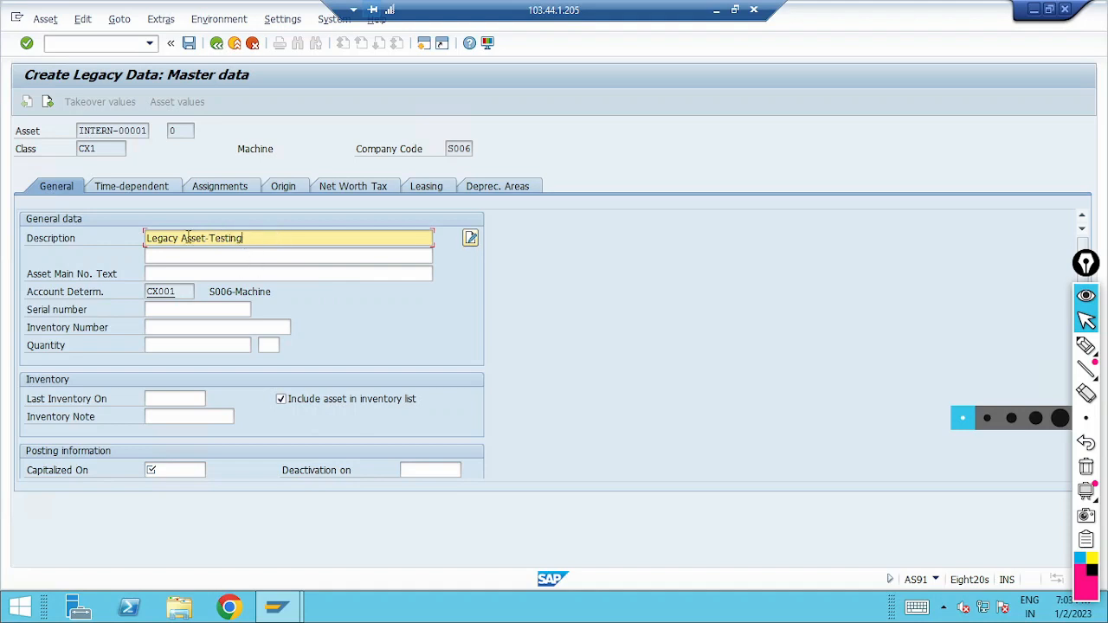
left_click_drag(260, 239, 12, 241)
key("ctrl+c")
left_click(165, 254)
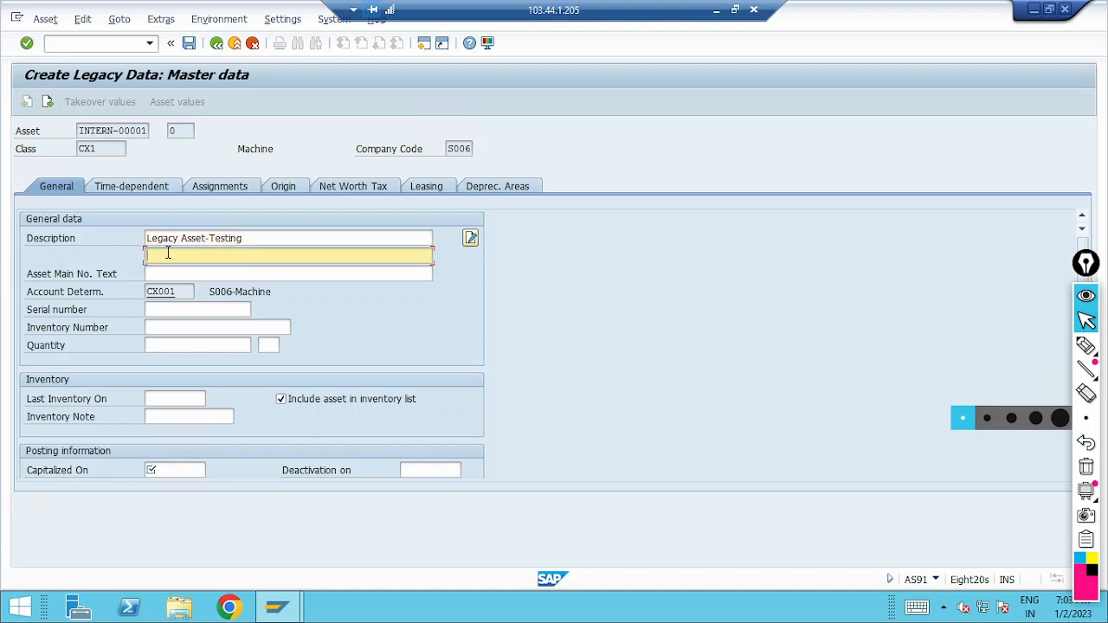
key("ctrl+v")
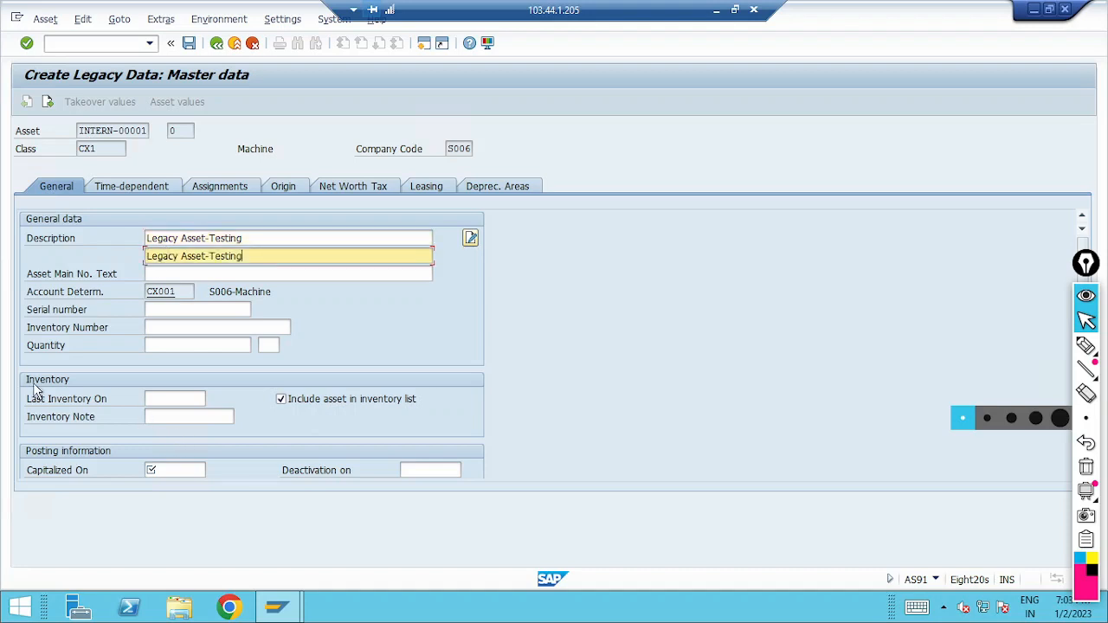
Step: Set the asset's capitalization date to 01.01.2022 and confirm the general data
left_click(193, 469)
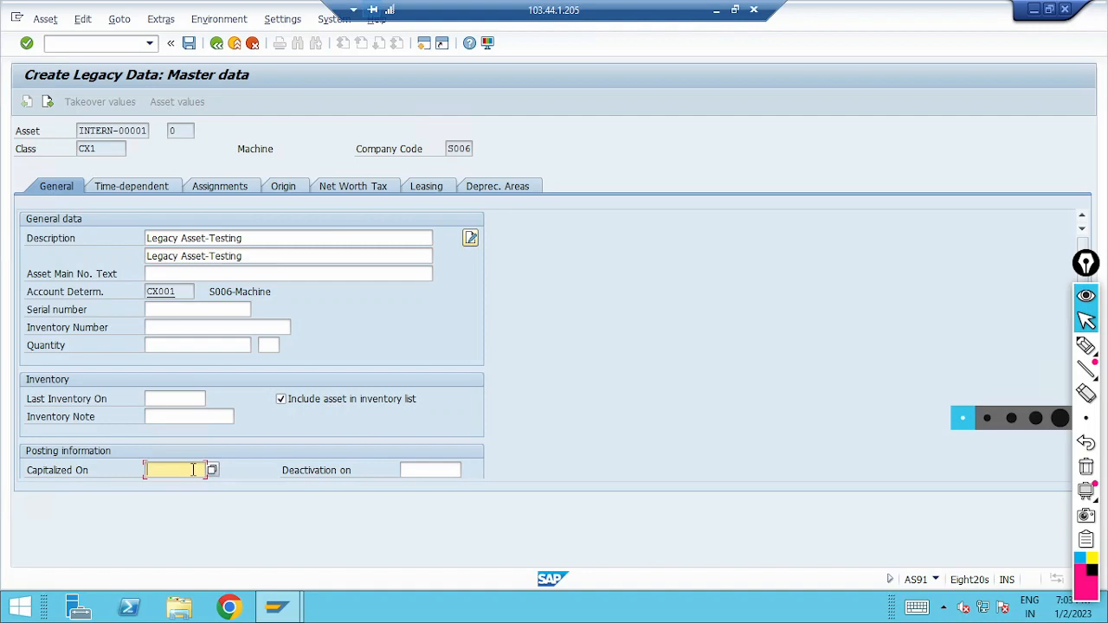
type("01012022")
key("Return")
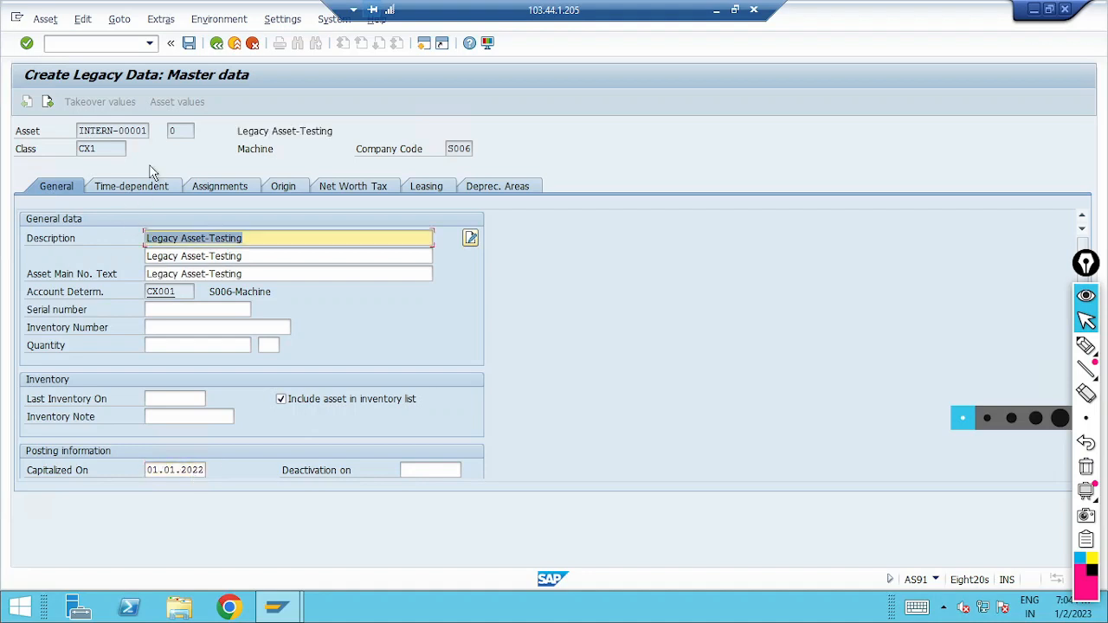
Step: In the time-dependent data, assign cost center 20001 found through controlling area S006, and set the business area to UN1
left_click(137, 186)
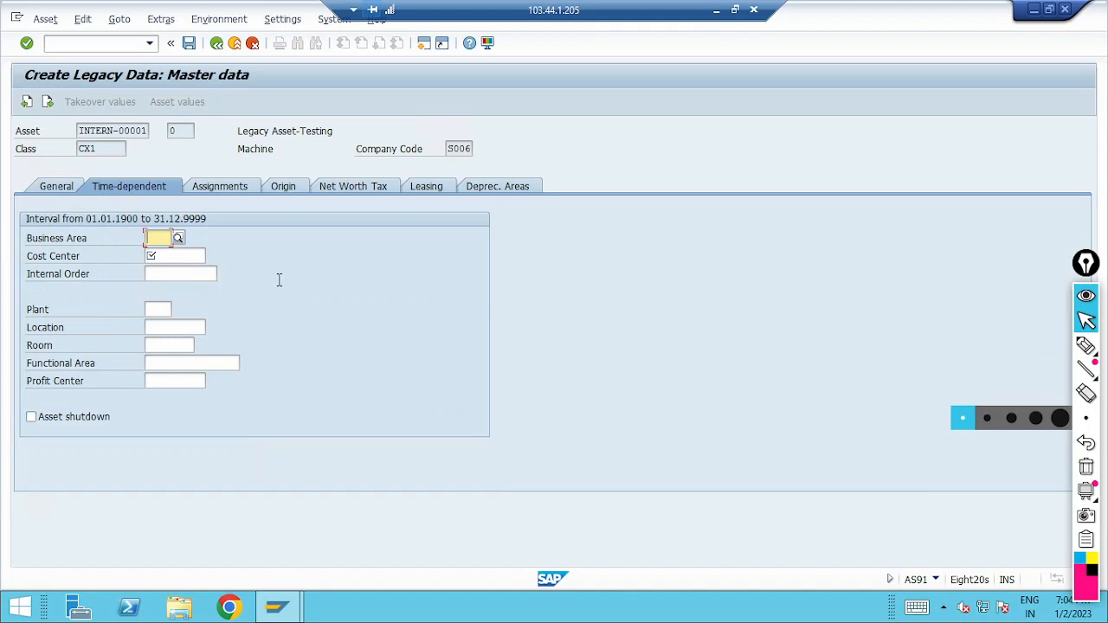
key("Tab")
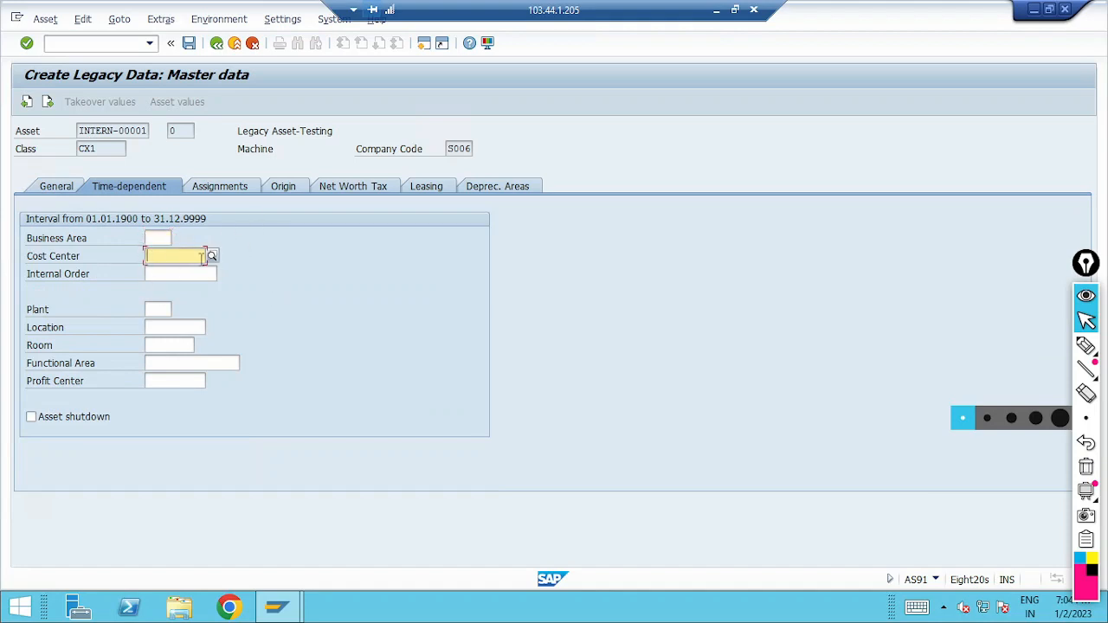
left_click(208, 256)
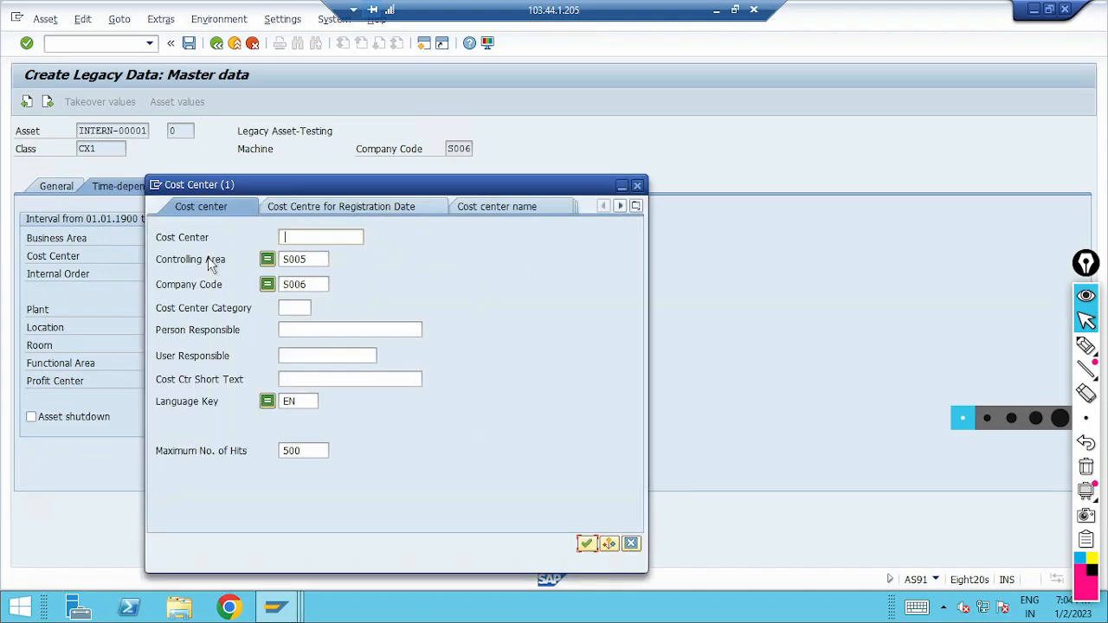
key("Tab")
type("s006")
key("Return")
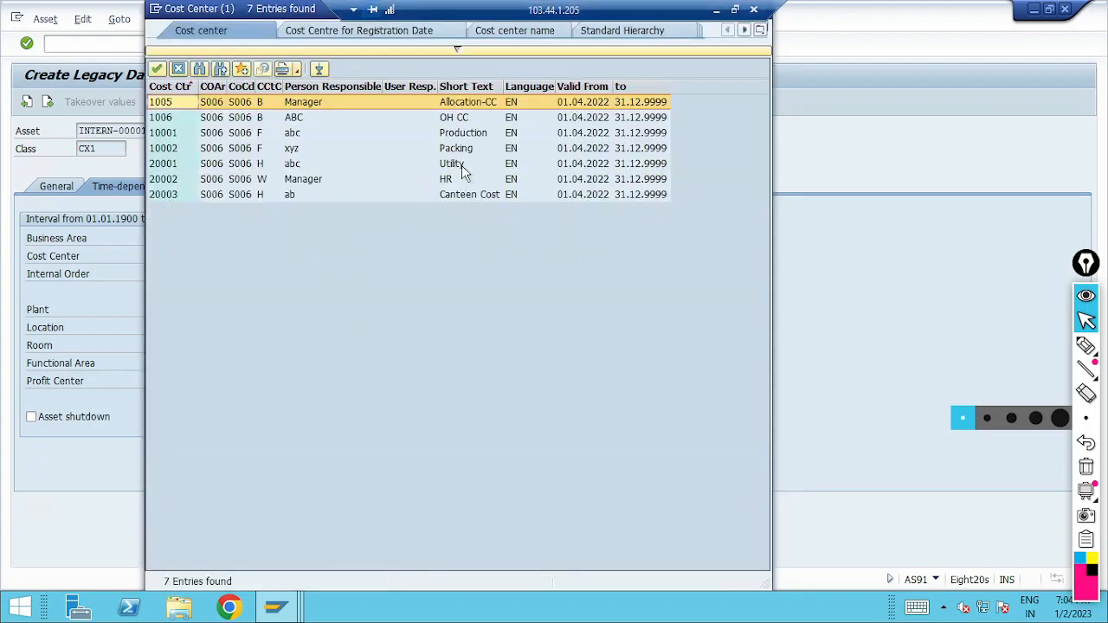
key("Return")
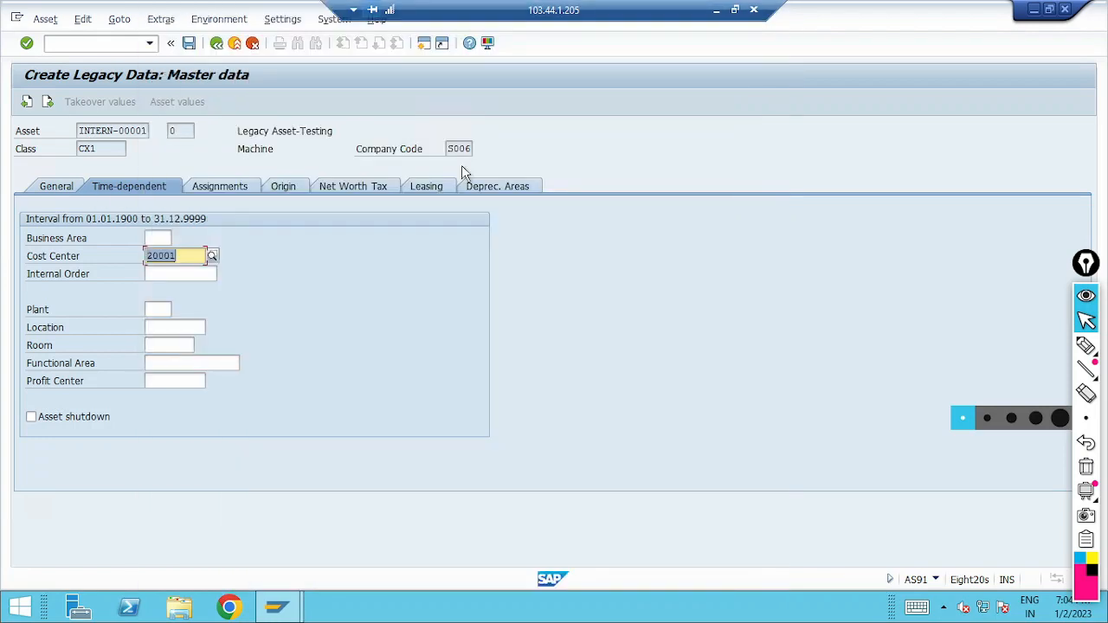
key("Return")
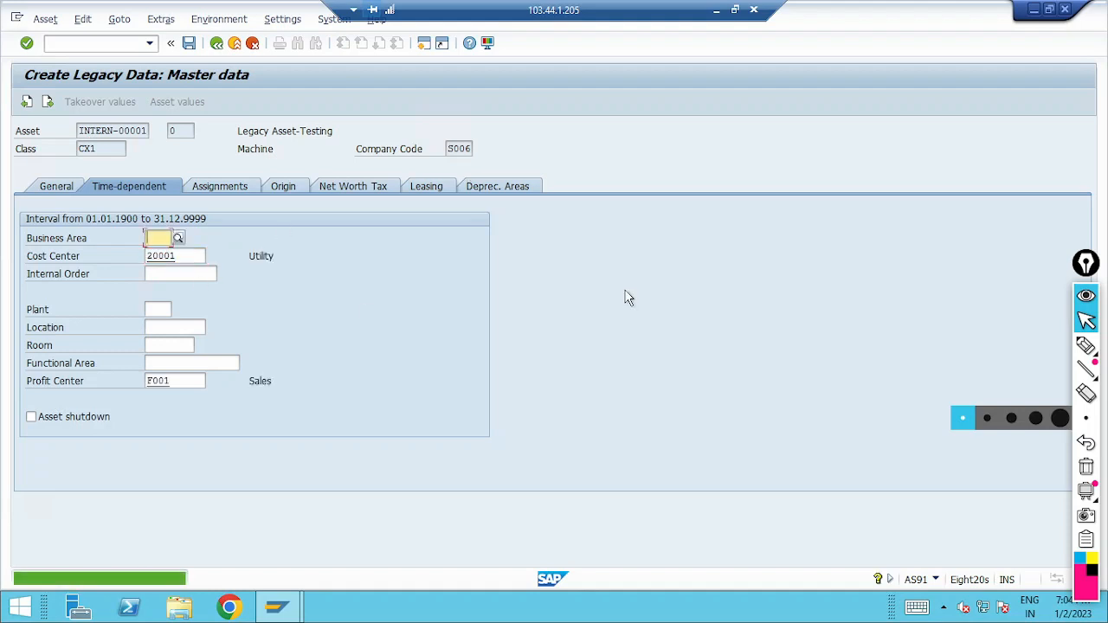
type("un1")
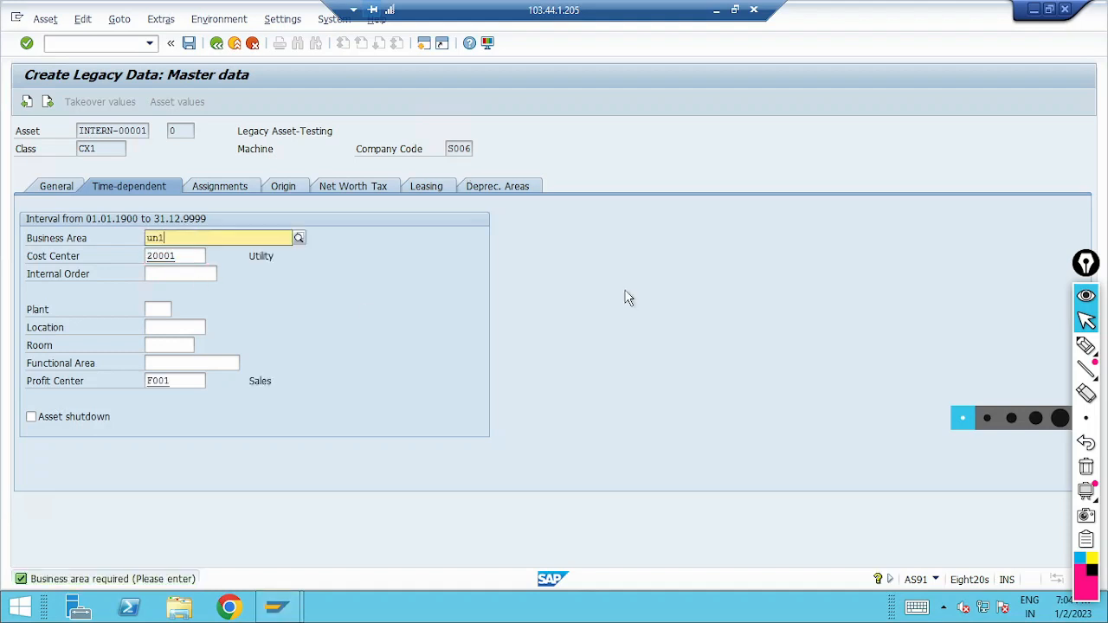
key("Return")
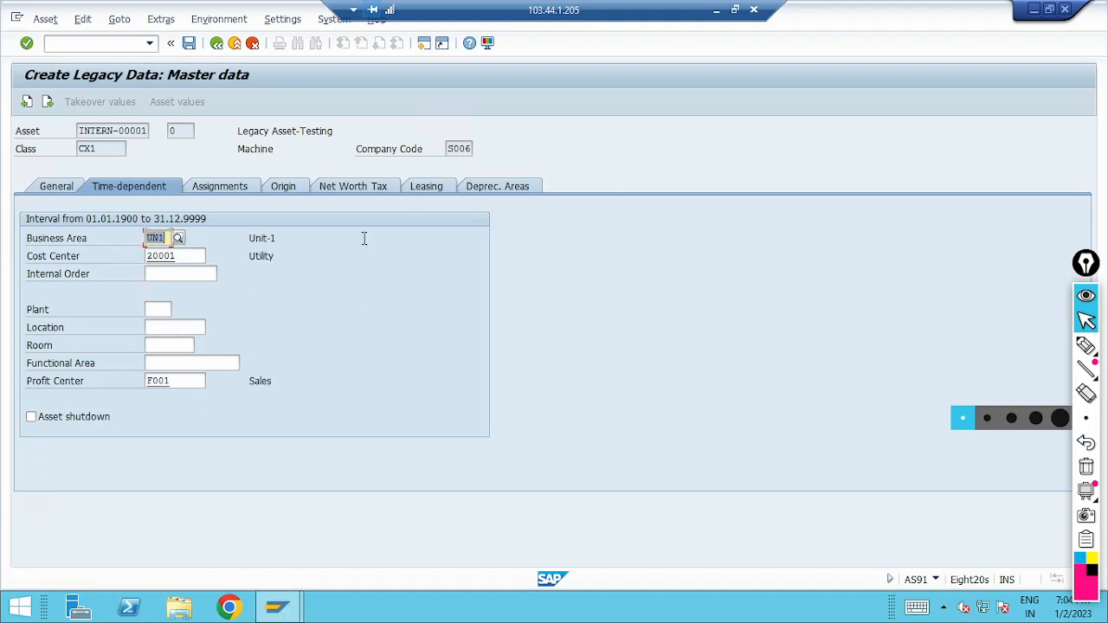
Step: In the depreciation areas, set the useful life to 10 years for IFRS, 9 for GAAP and 10 for Tax
left_click(514, 187)
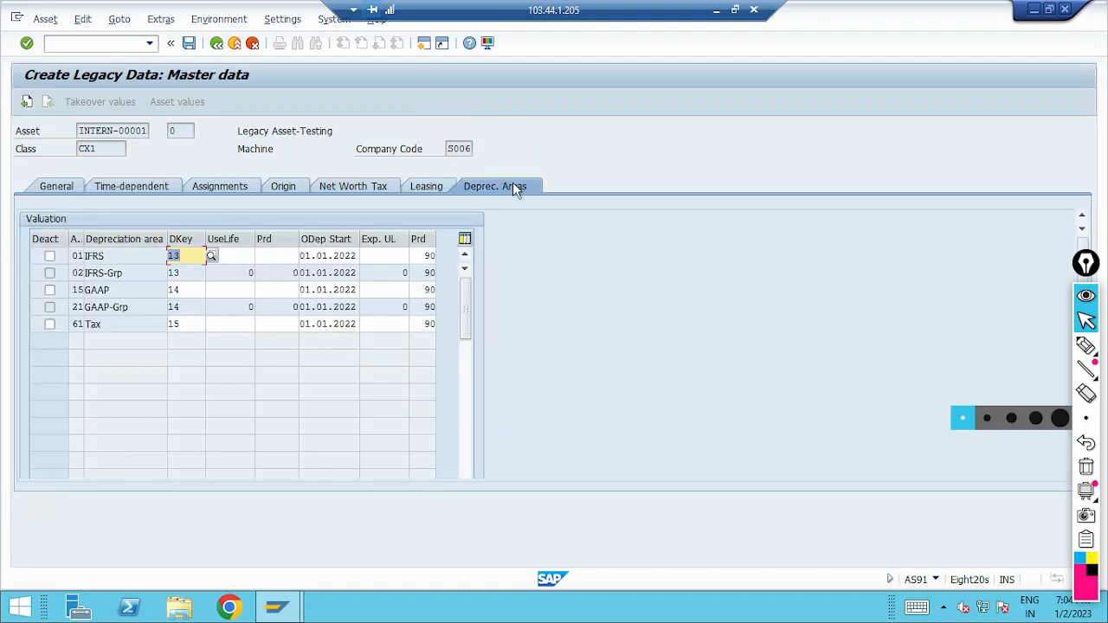
key("Tab")
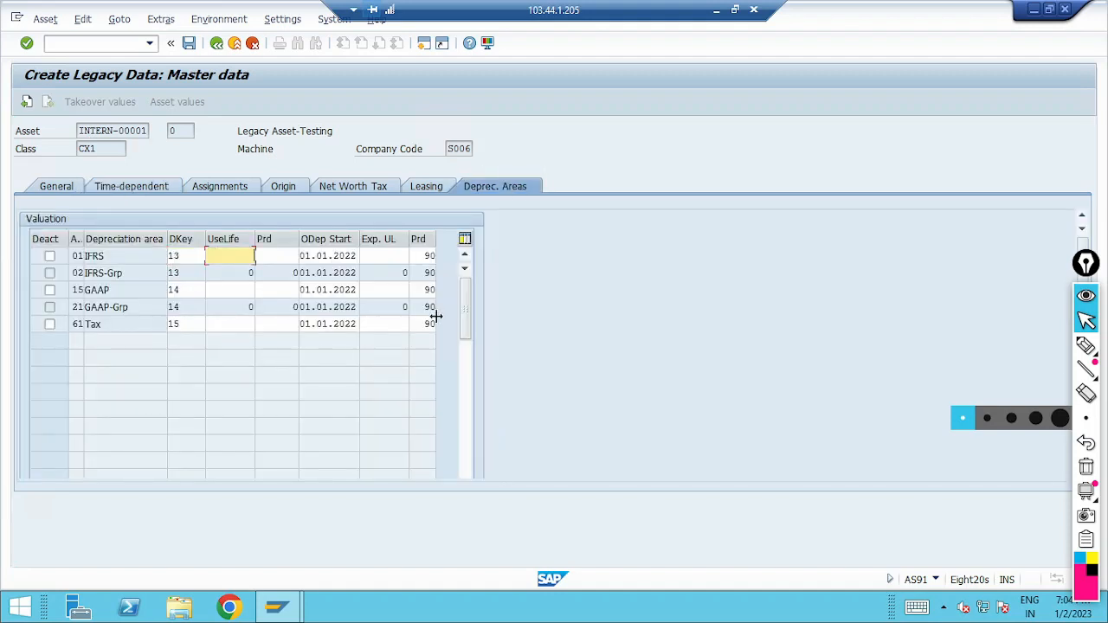
type("10")
key("Tab")
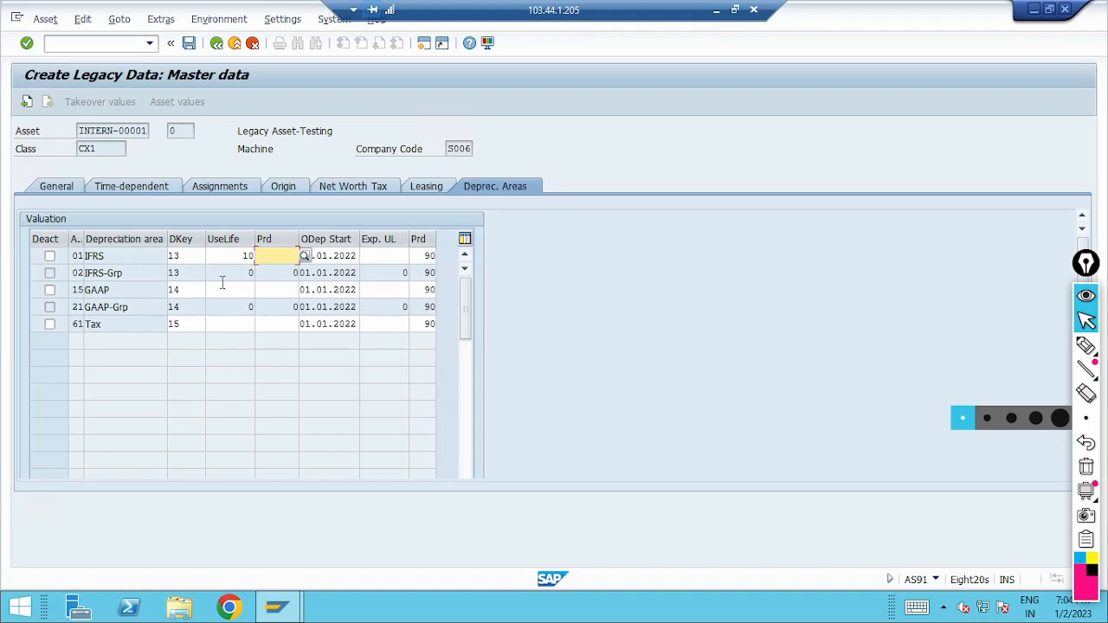
left_click(201, 288)
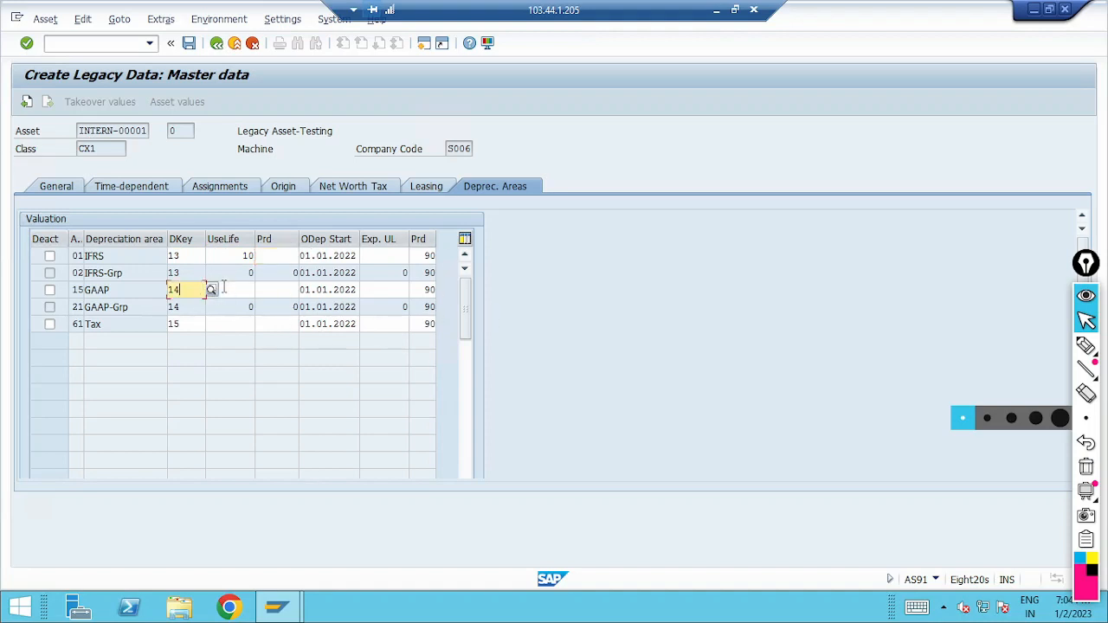
left_click(227, 290)
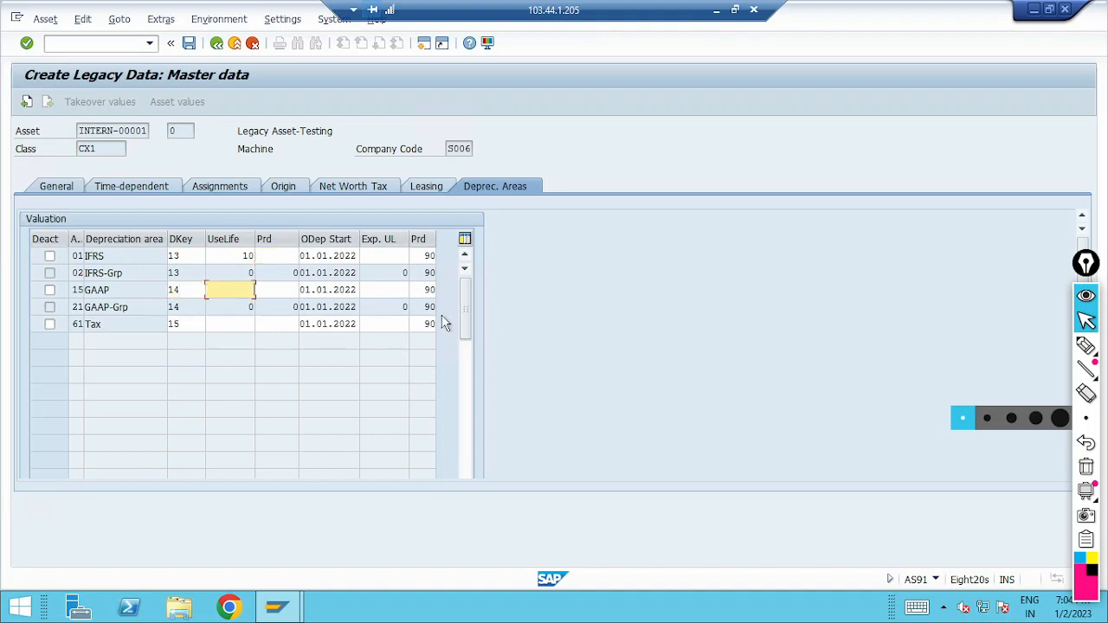
type("9")
key("Tab")
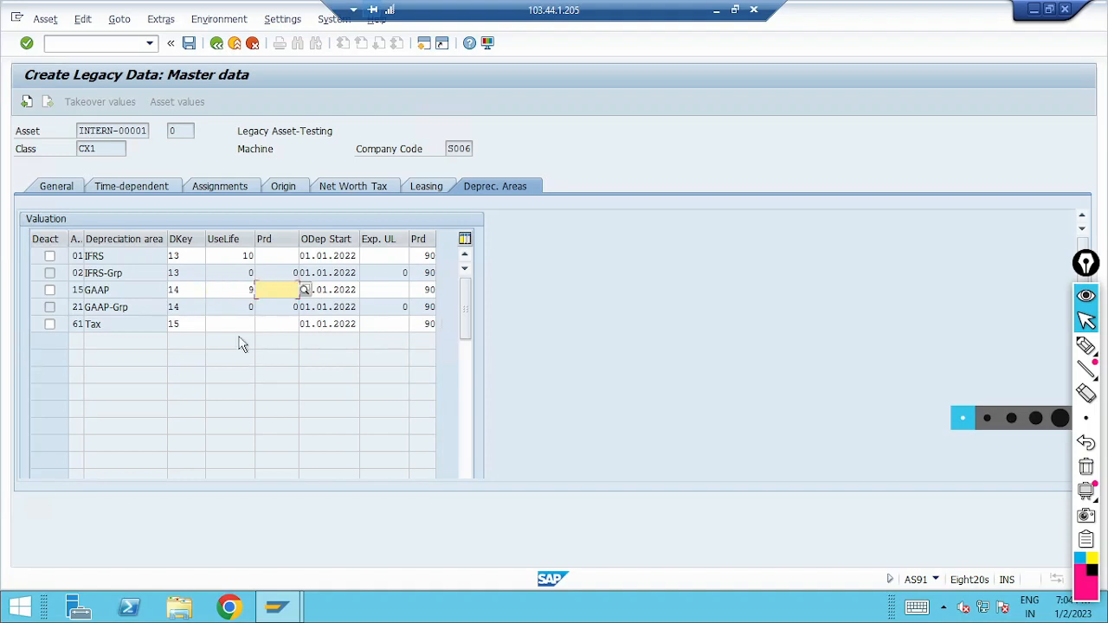
left_click(241, 327)
type("10")
key("Return")
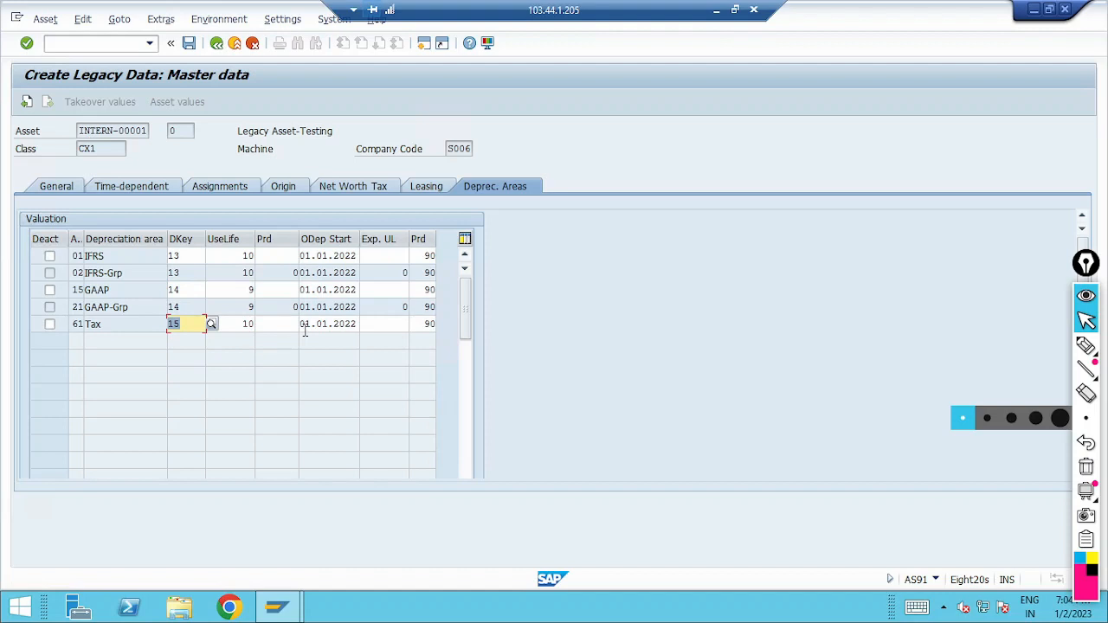
left_click(306, 334)
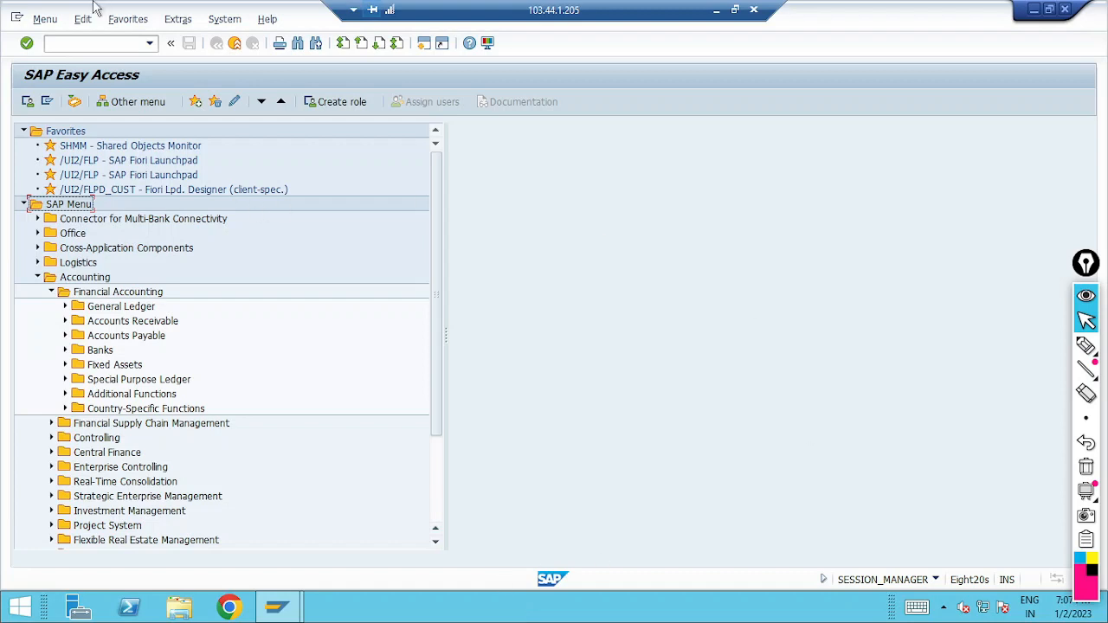
Step: Open the Asset Explorer with transaction AW01N and try to display asset 10009
left_click(83, 43)
type("aw01n")
key("Return")
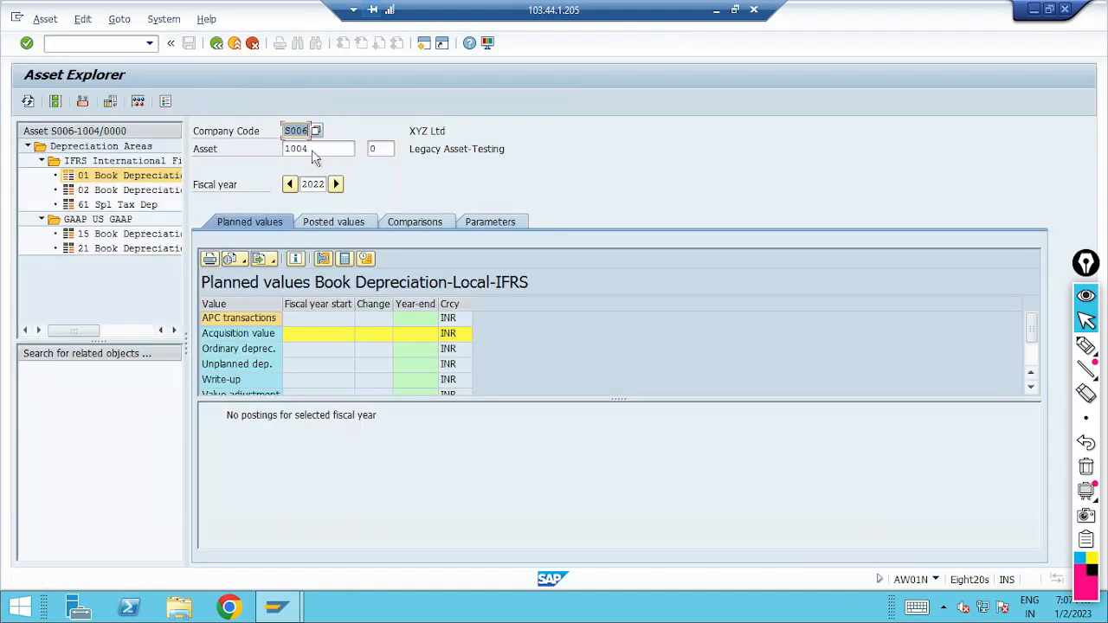
left_click(315, 149)
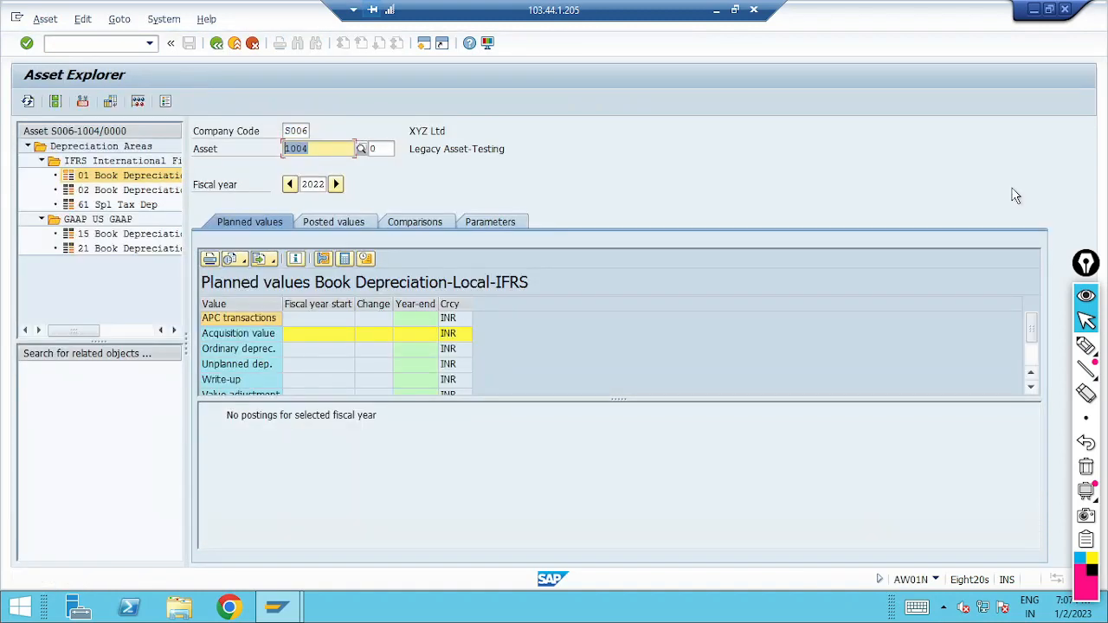
type("10009")
key("Return")
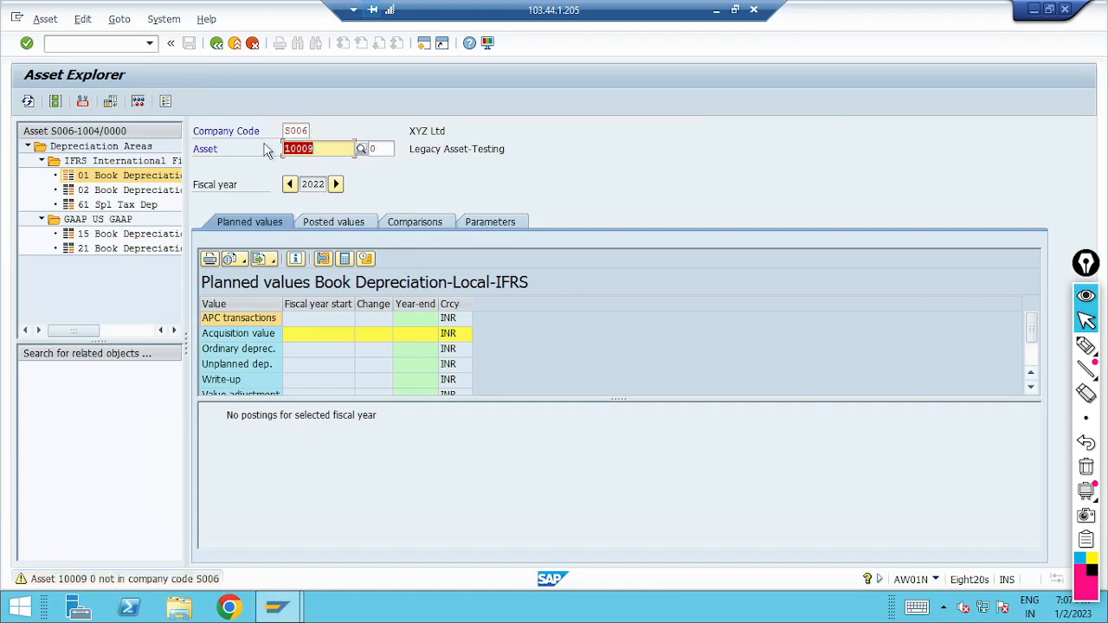
Step: Search for the assets of company code S006 and display the values of Asset #2
left_click(361, 149)
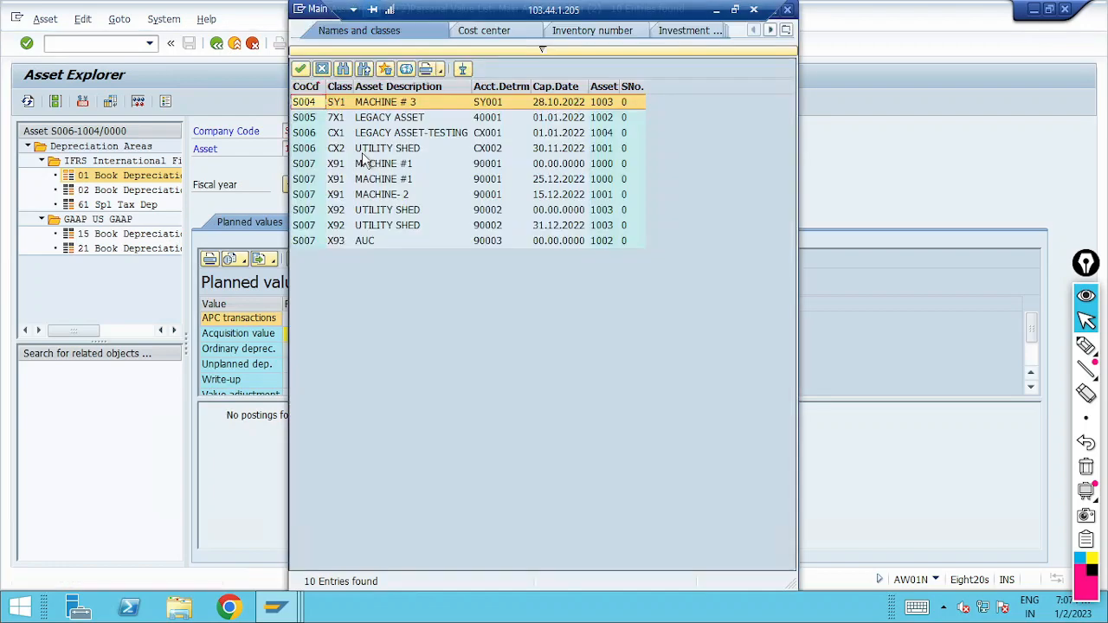
left_click(538, 52)
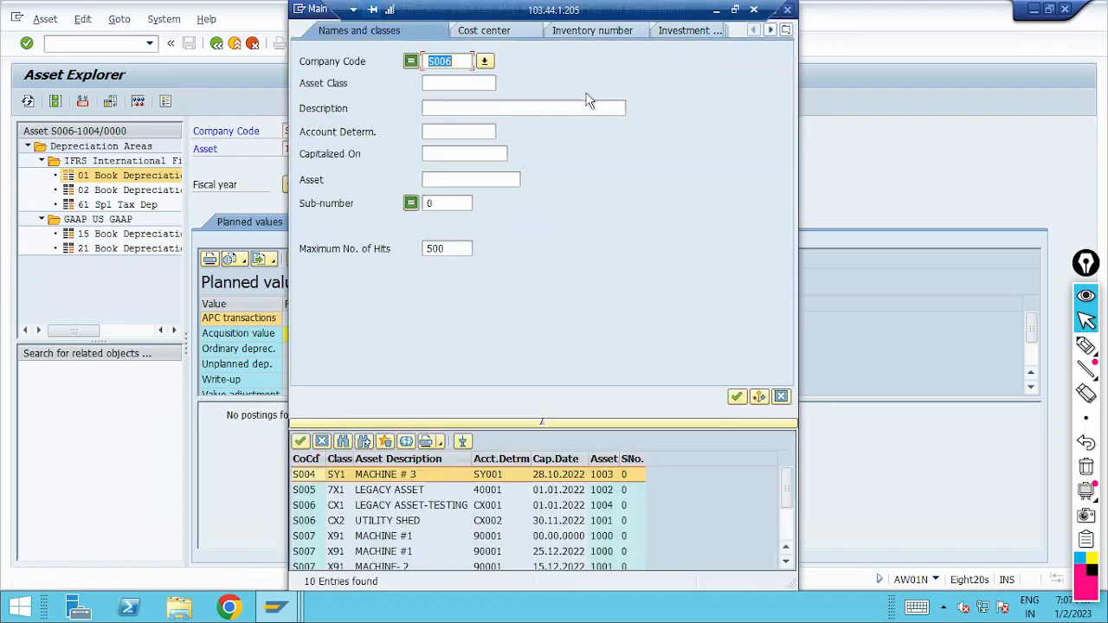
key("Return")
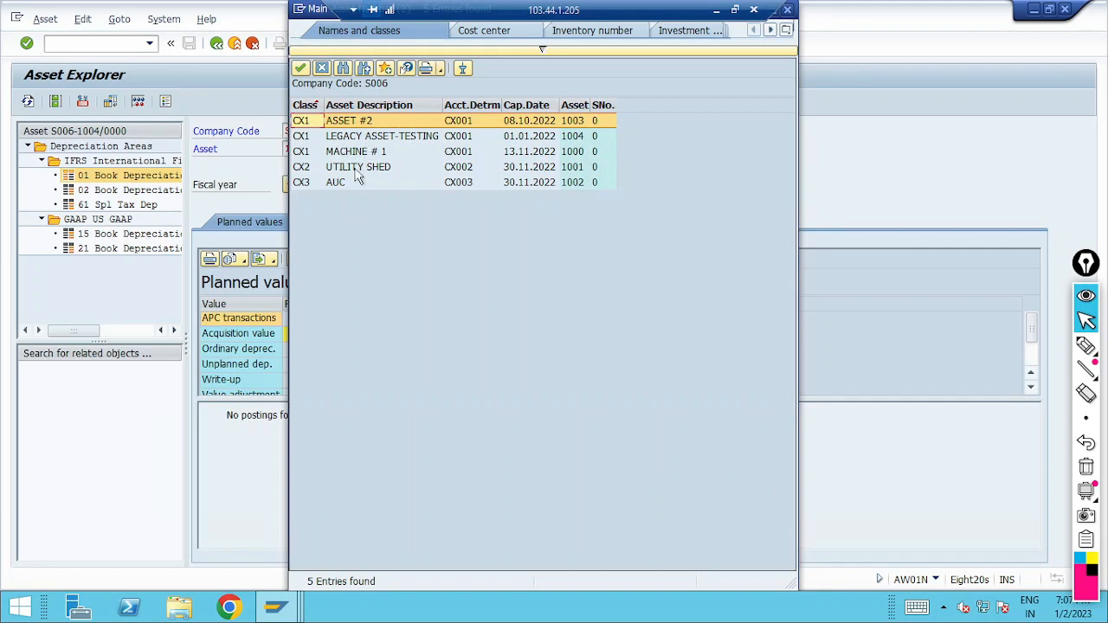
double_click(396, 126)
key("Return")
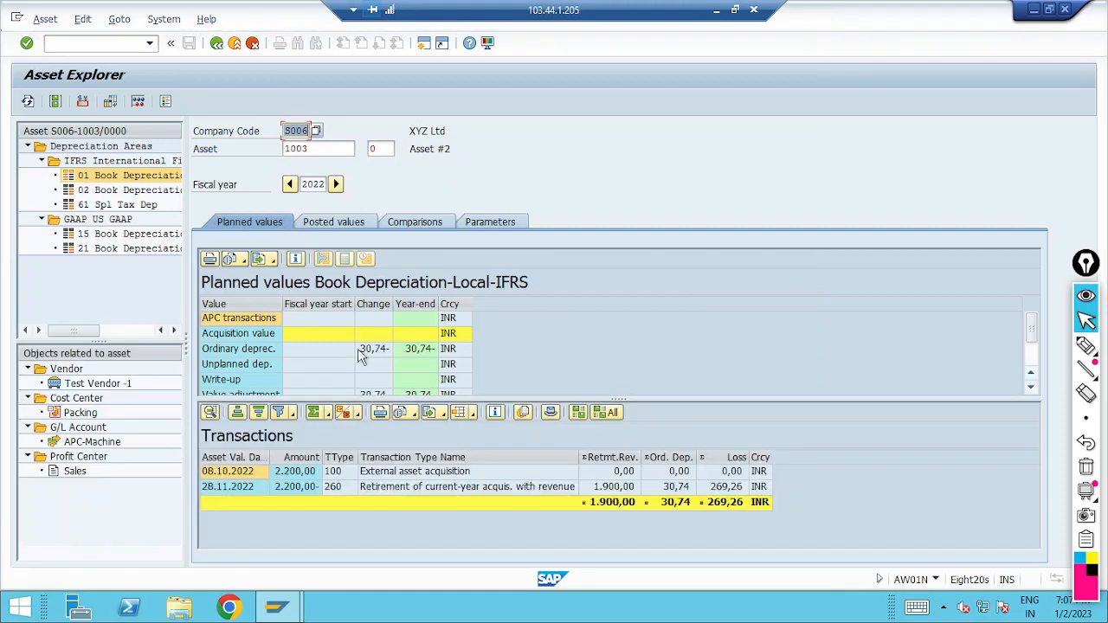
Step: Display the planned values and transactions of asset 1000 in company code S006
left_click_drag(314, 153, 74, 162)
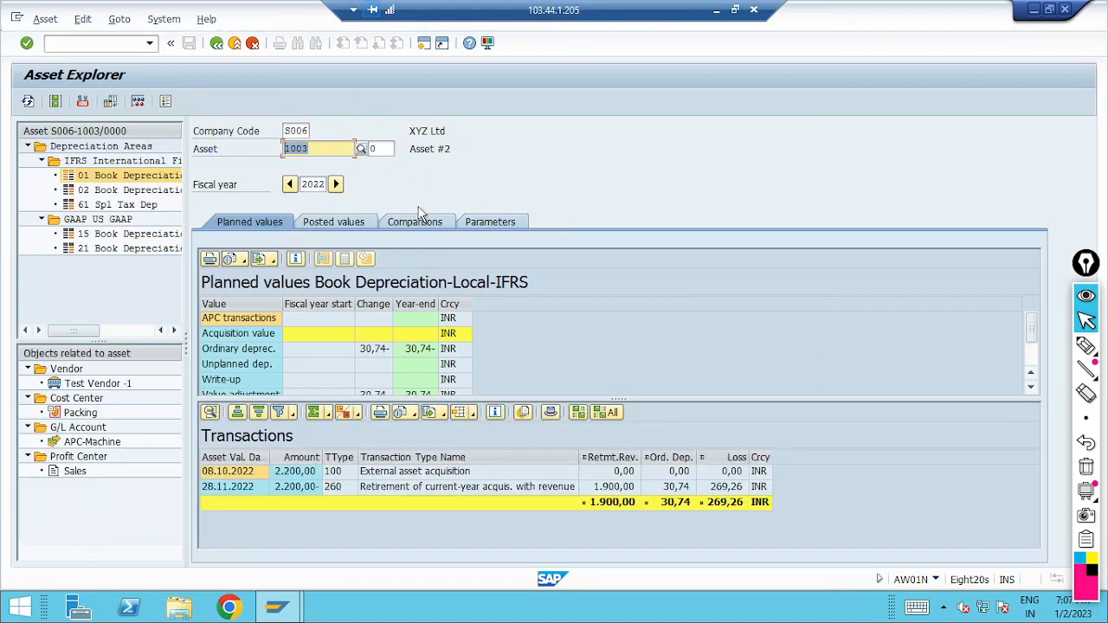
type("1000")
key("Return")
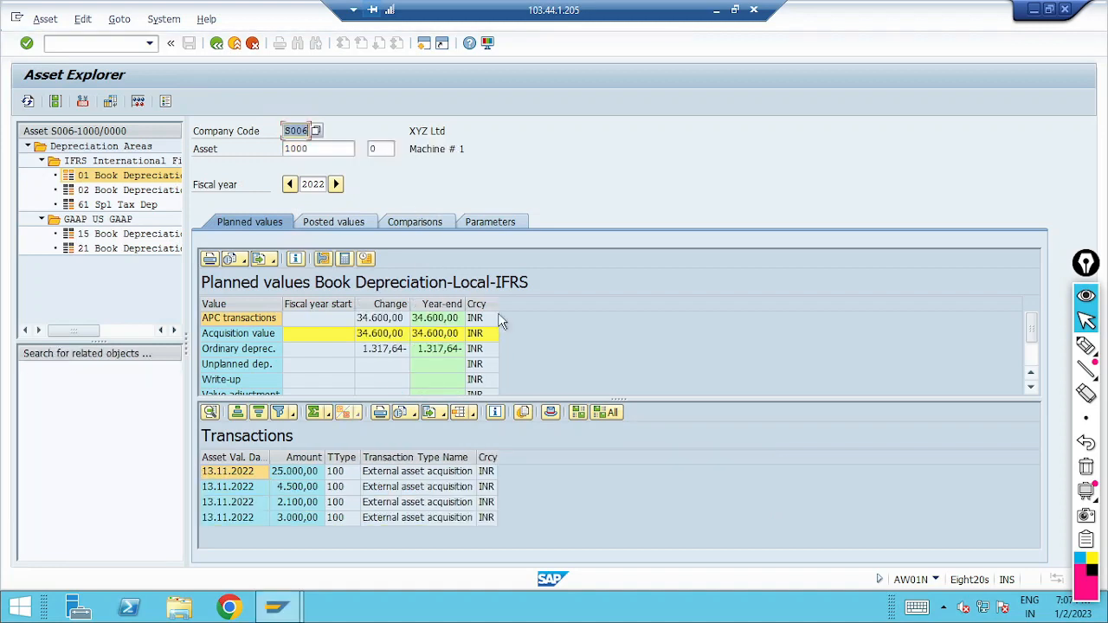
Step: Search the assets of company code S006 again and display the values of the Utility Shed asset
left_click(348, 149)
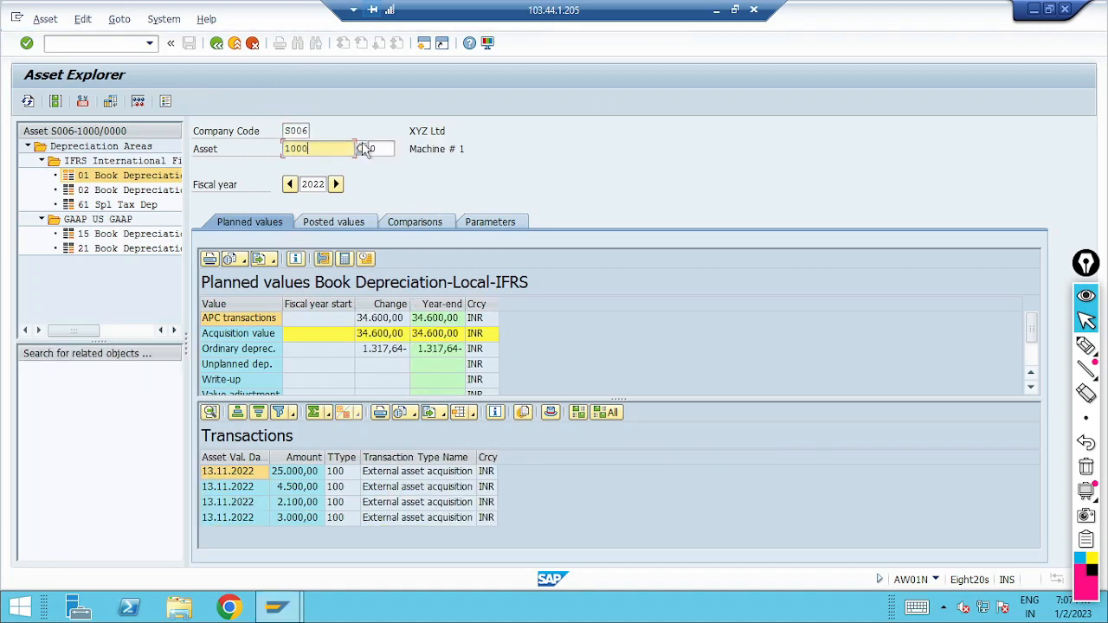
left_click(477, 222)
key("F4")
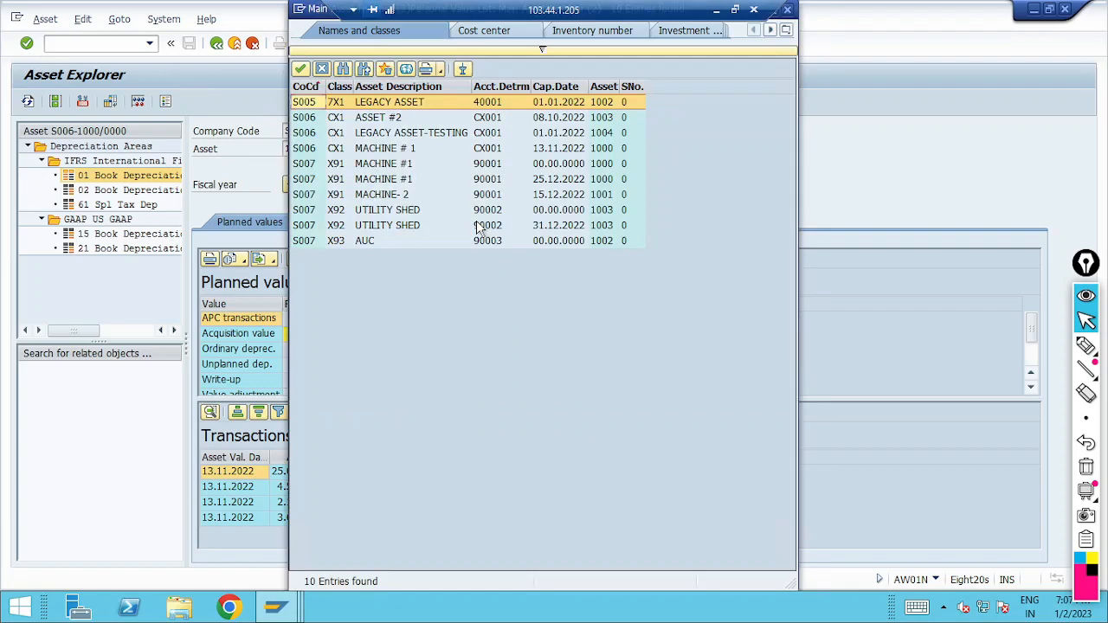
left_click(542, 50)
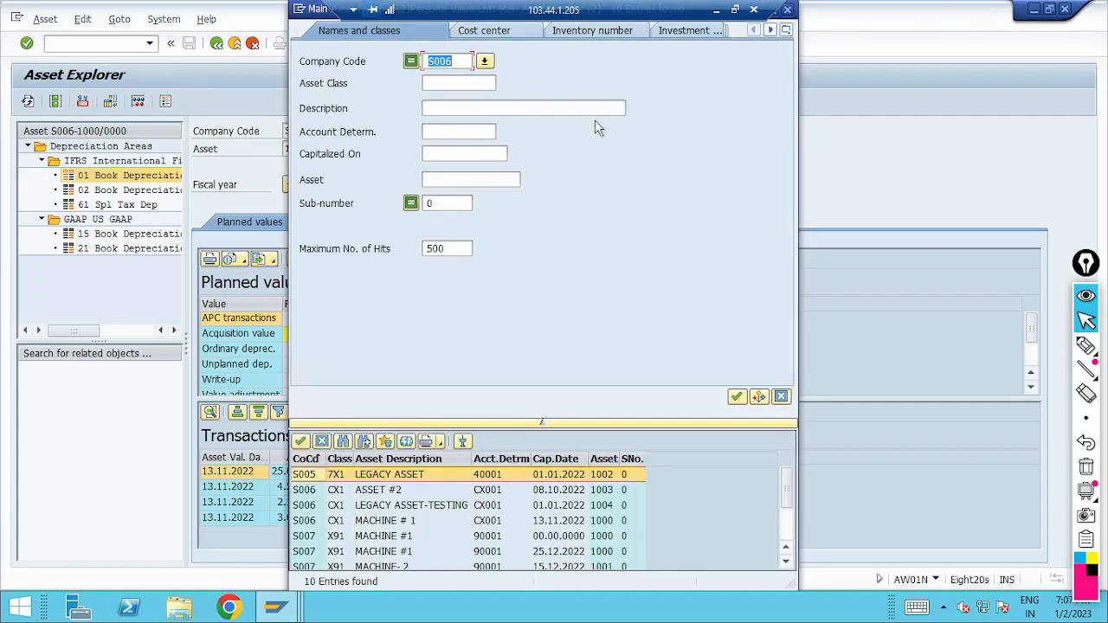
key("Return")
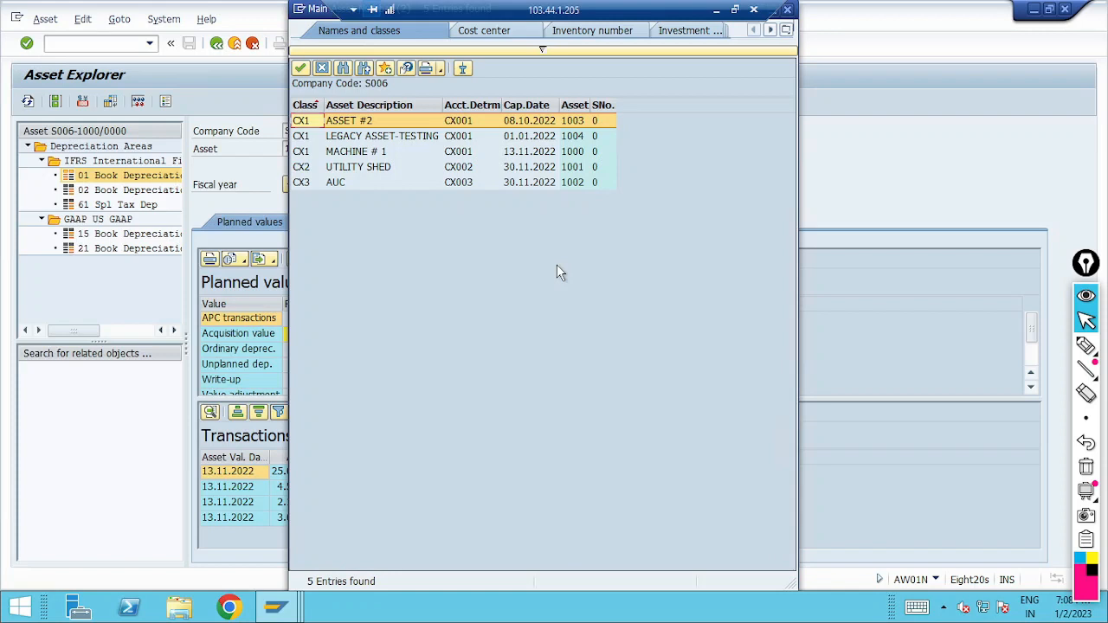
double_click(373, 169)
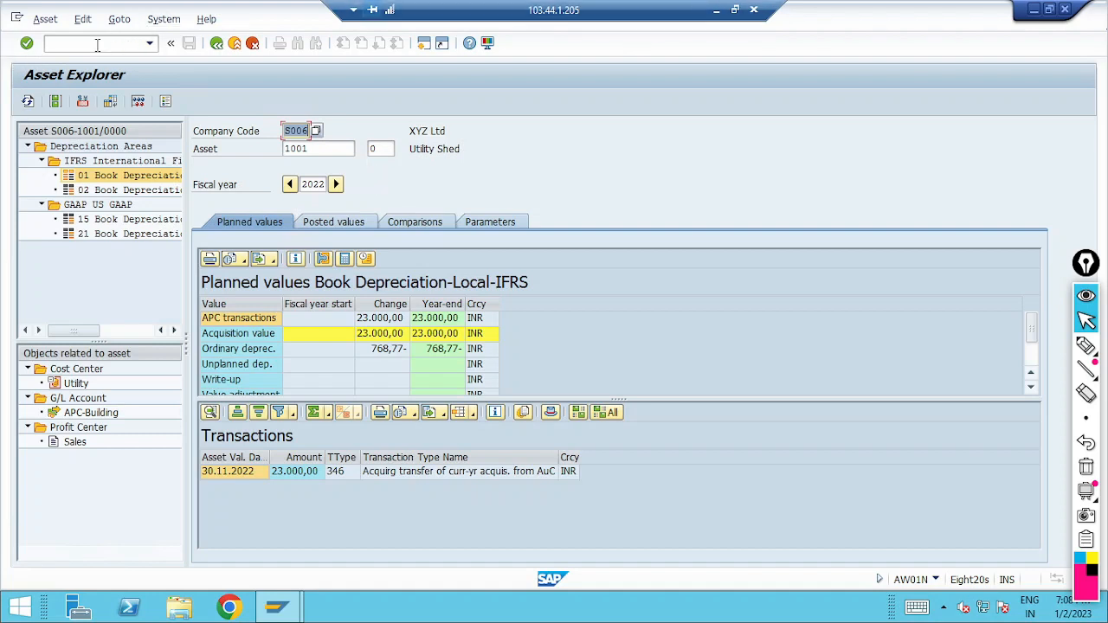
Step: Open a new session and start transaction ABLDT for the legacy data transfer
left_click(423, 42)
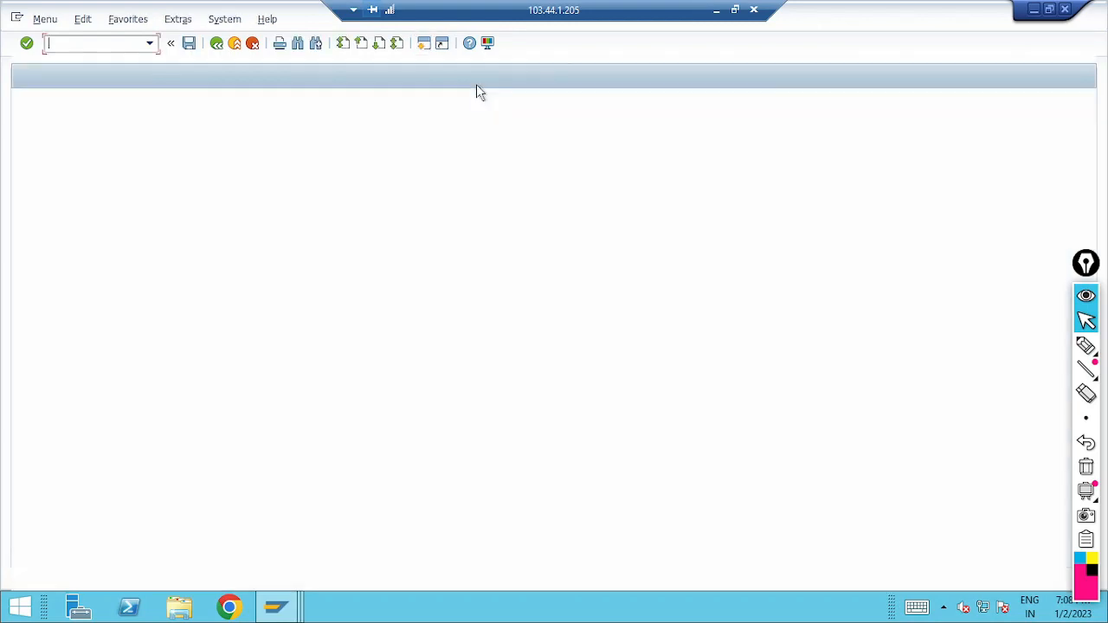
type("ab")
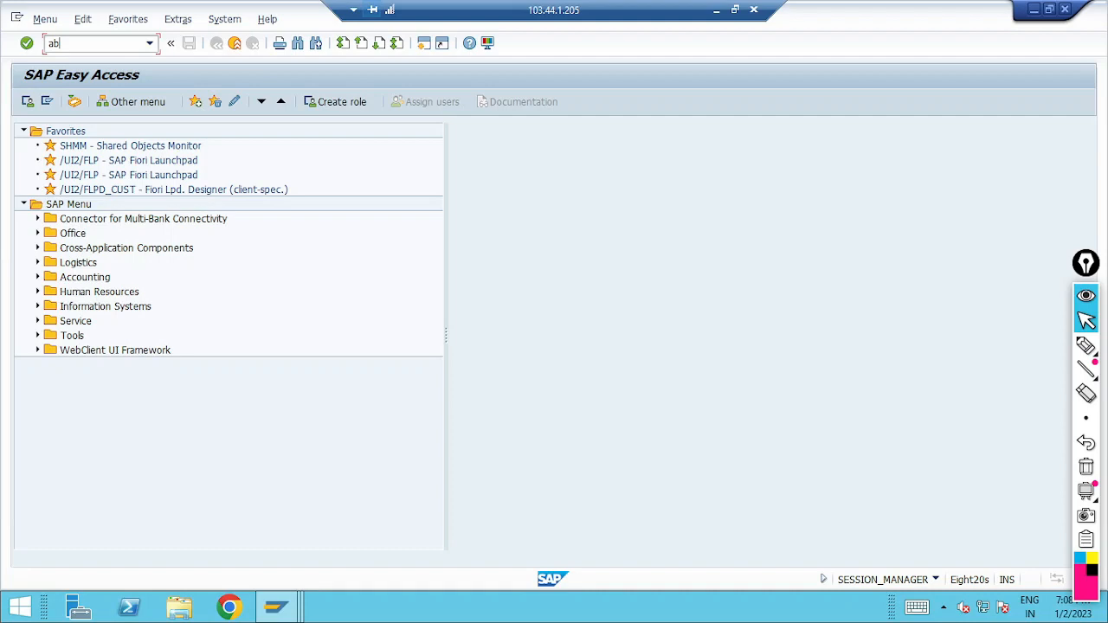
type("ldt")
key("Return")
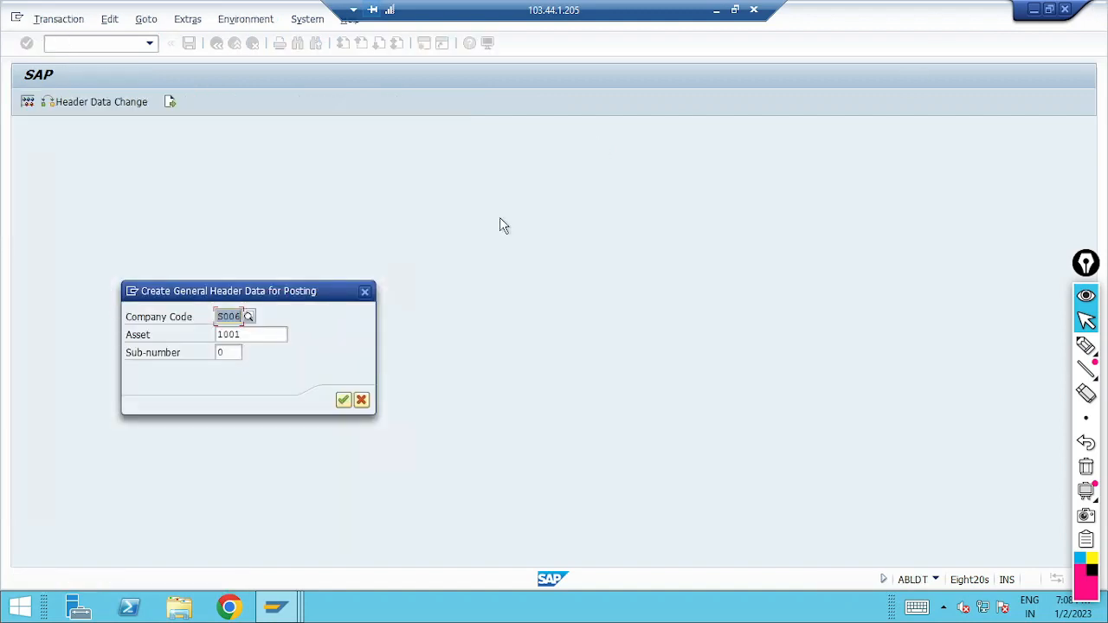
Step: Find the Legacy Asset-Testing asset among company code S006's assets and open its transfer values
key("Tab")
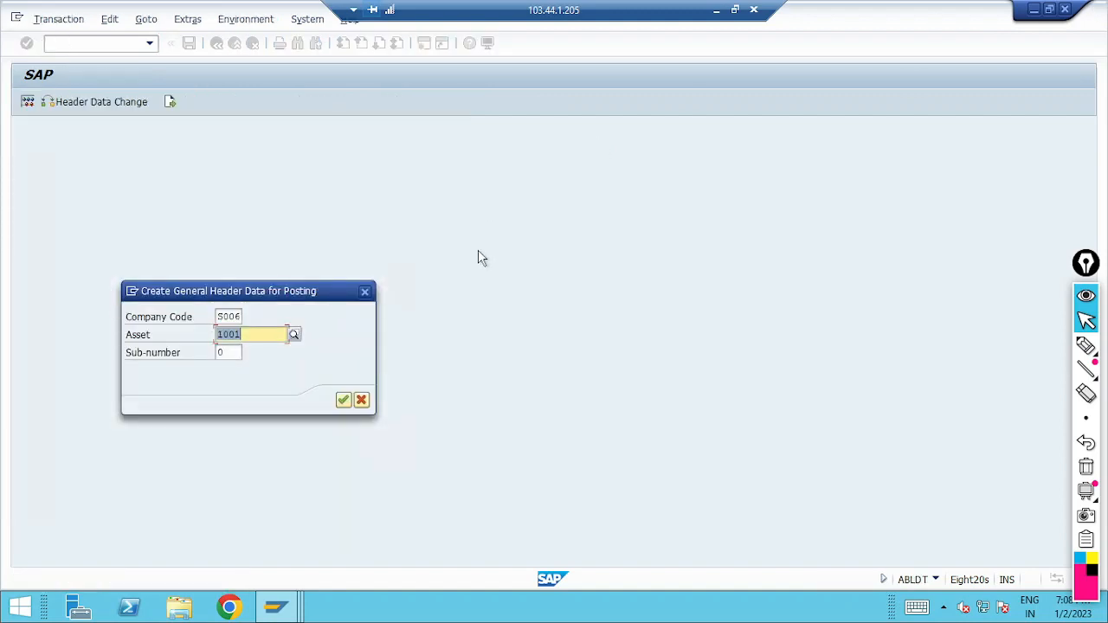
left_click(293, 334)
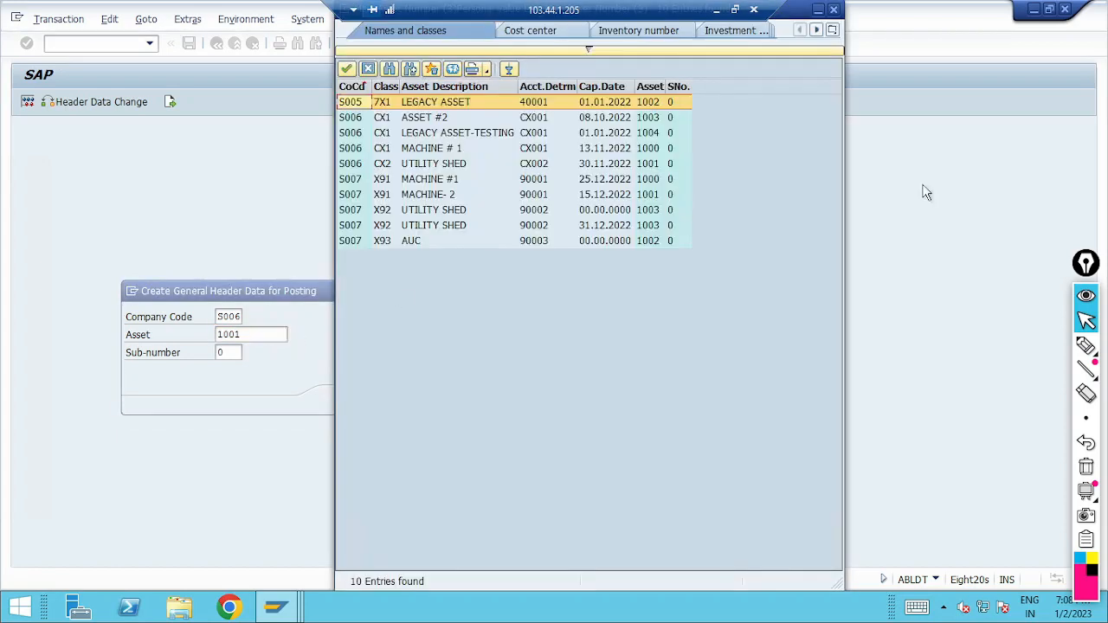
left_click(588, 50)
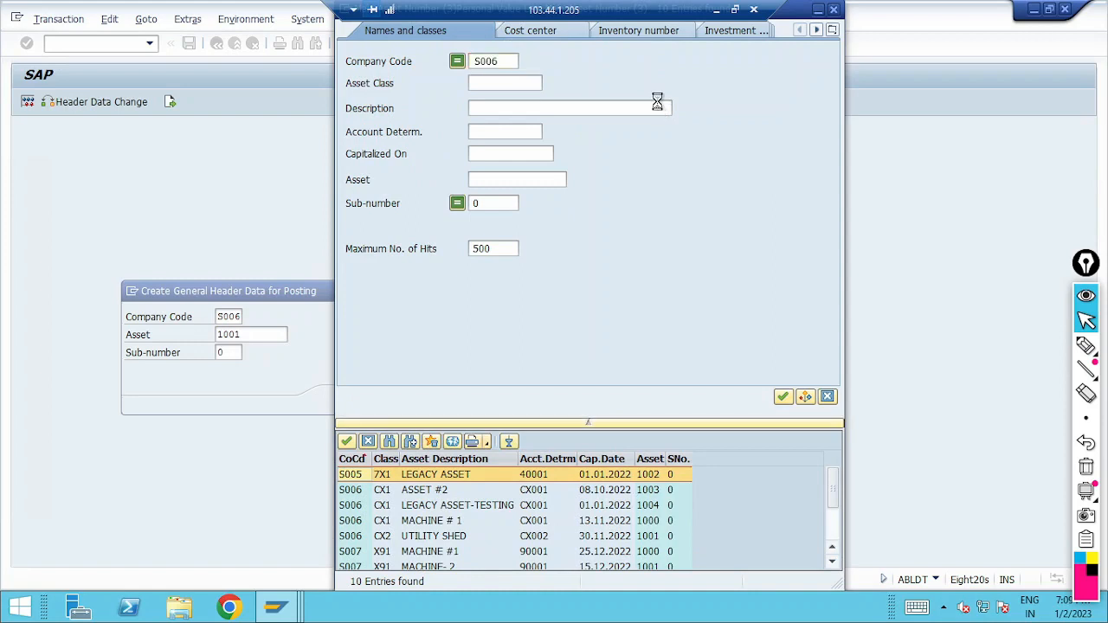
key("Return")
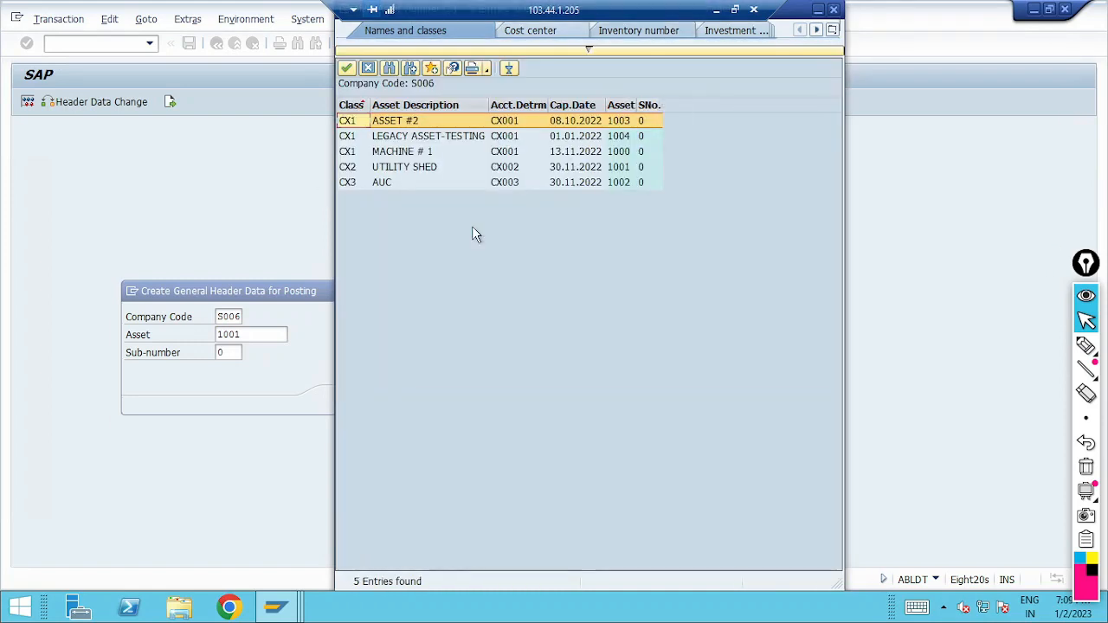
double_click(453, 139)
key("Return")
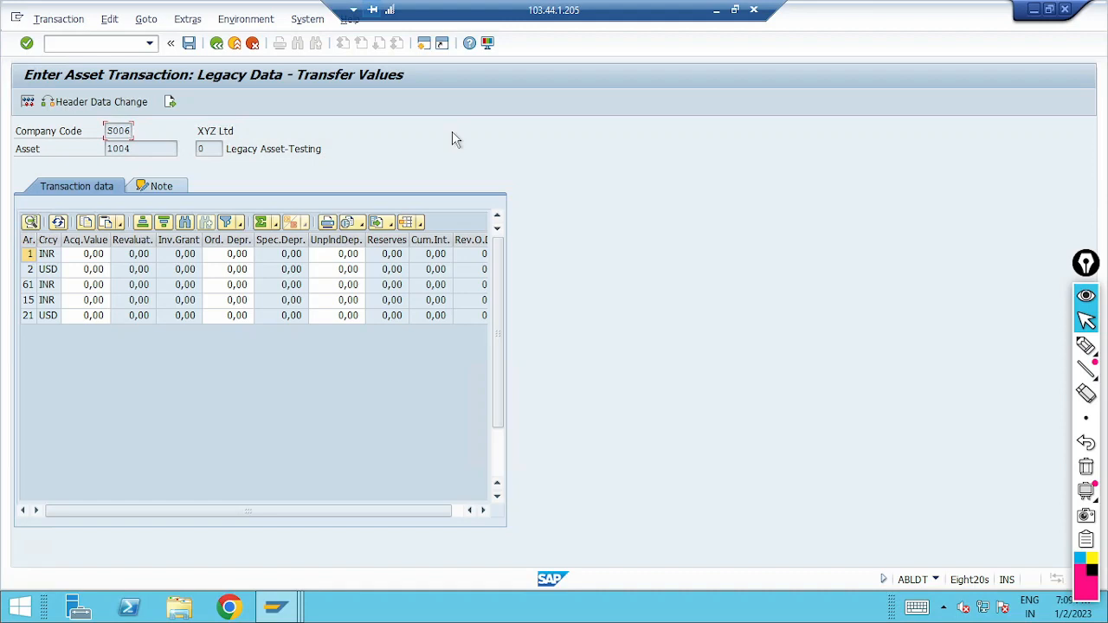
Step: For depreciation area 1 (INR), enter an acquisition value of 1.000 and ordinary depreciation of 100-
left_click(92, 253)
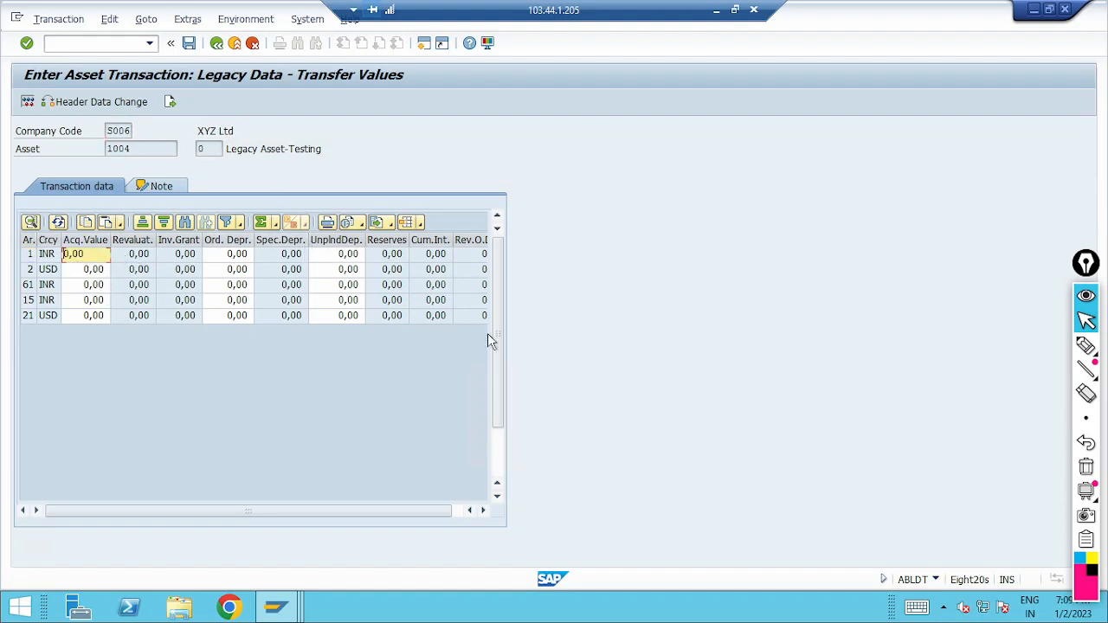
type("1.000")
key("Tab")
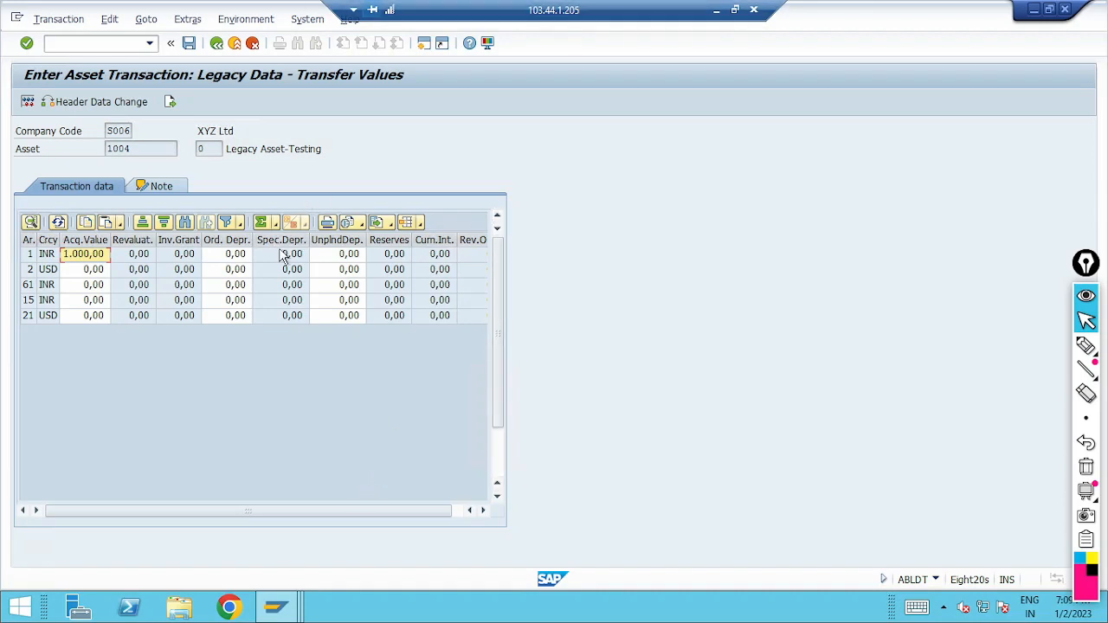
left_click(228, 257)
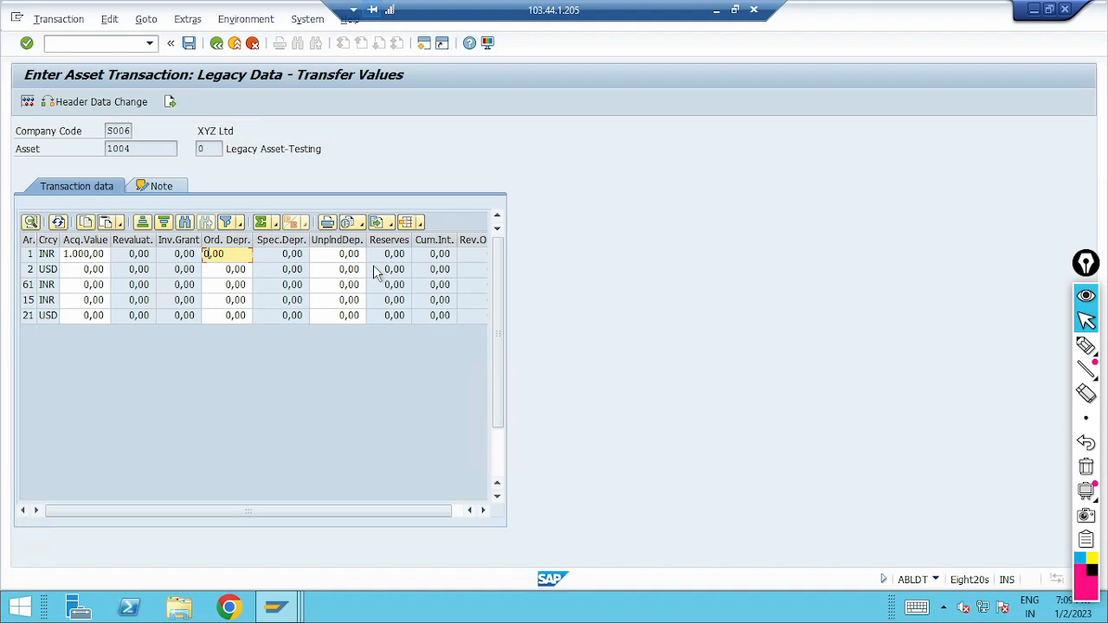
type("100-")
key("Tab")
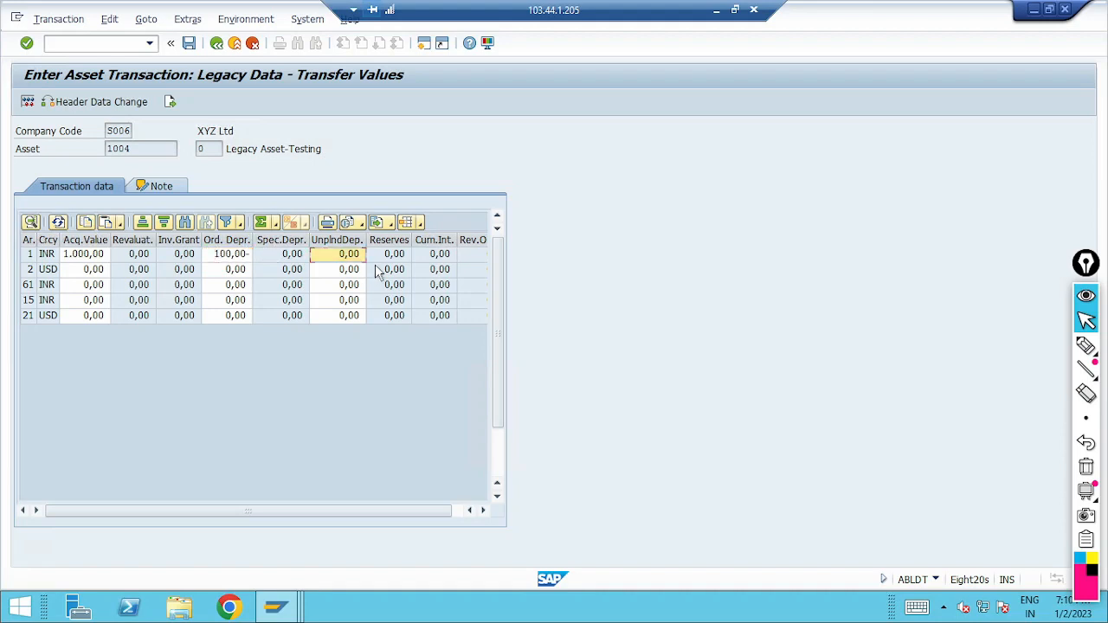
Step: For depreciation area 2 (USD), enter an acquisition value of 12,09 and try to enter an ordinary depreciation amount
left_click(84, 271)
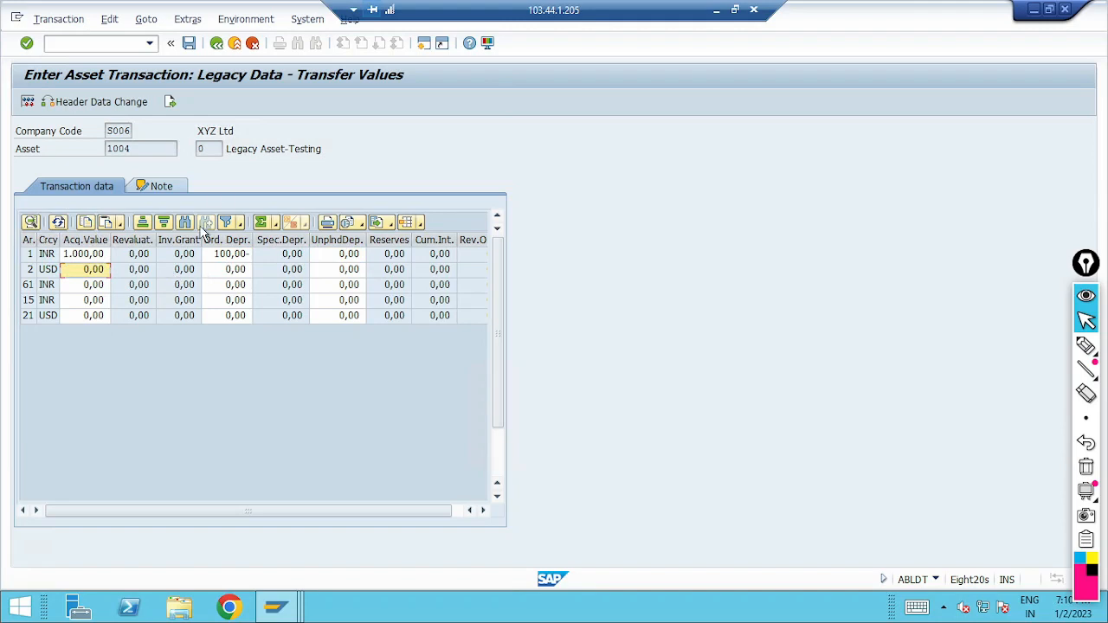
type("12,09")
key("Tab")
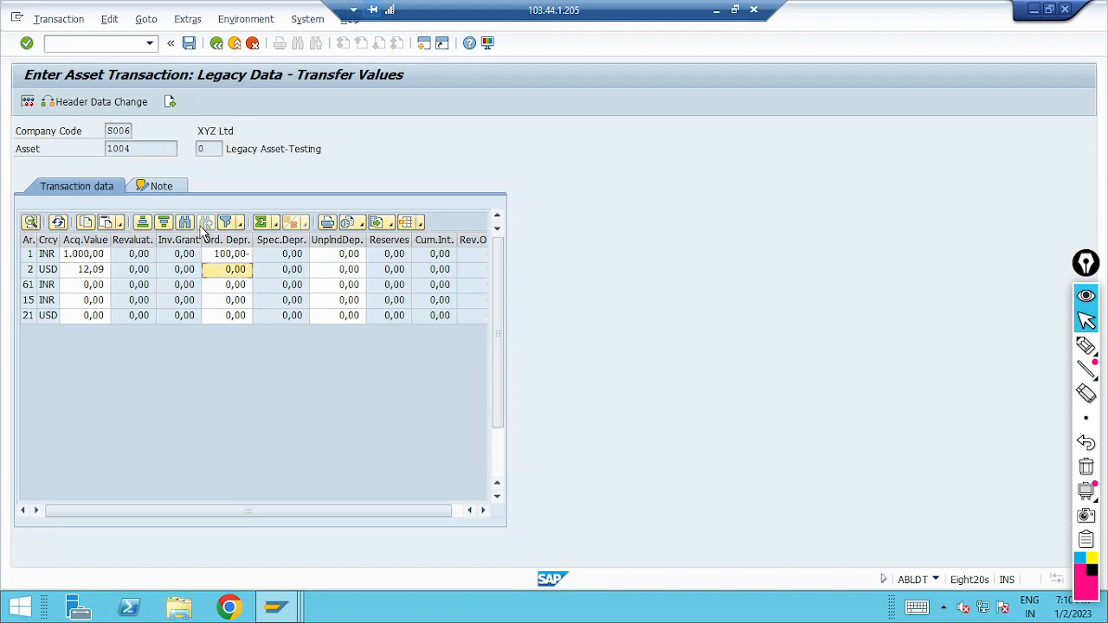
left_click(233, 269)
type("1231")
key("Tab")
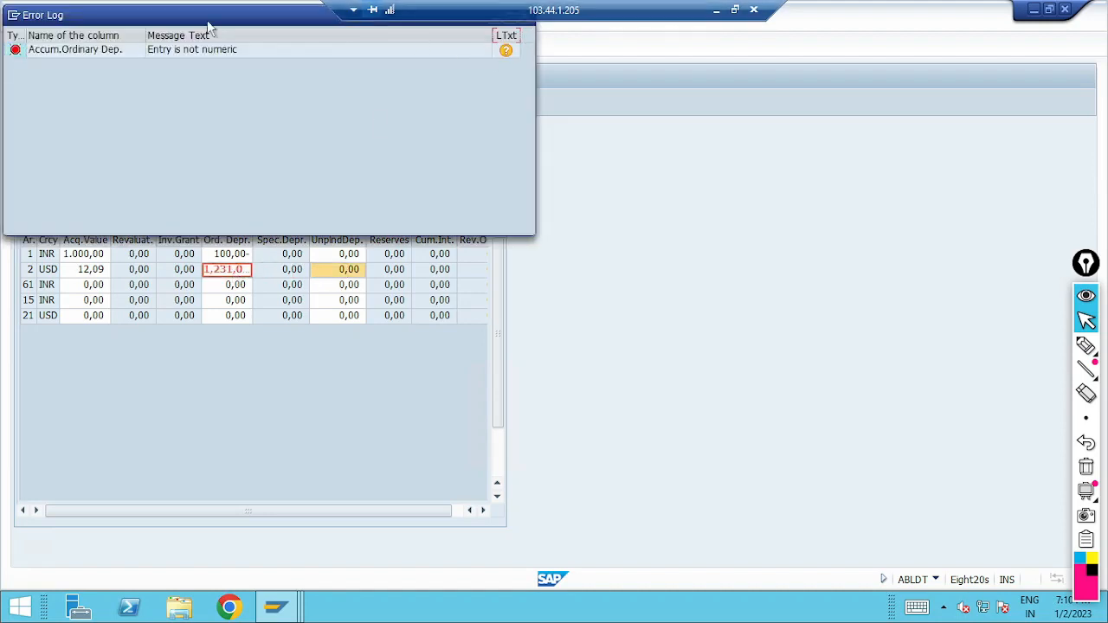
Step: Close the error log and try to move on from the ordinary depreciation entry of area 2
left_click_drag(124, 15, 149, 46)
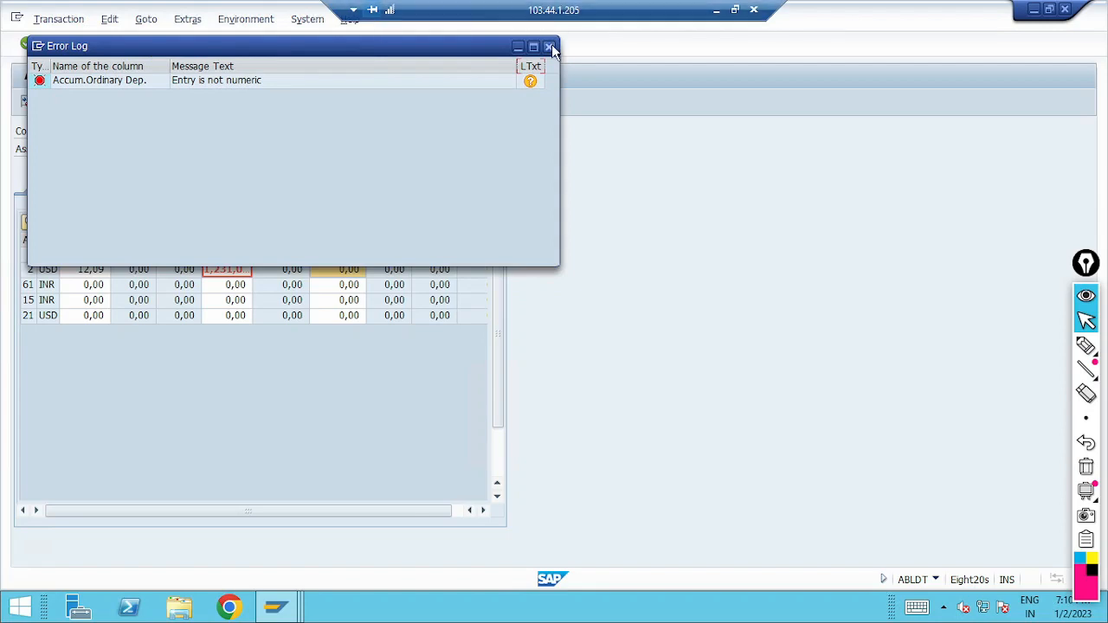
left_click(549, 46)
left_click(346, 273)
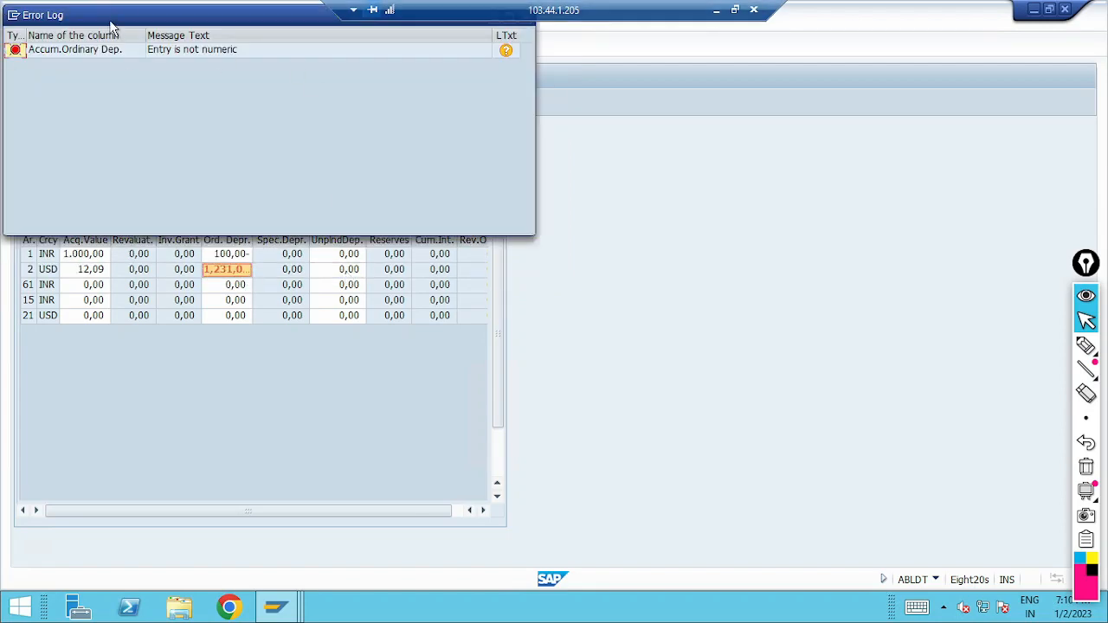
left_click_drag(128, 25, 228, 176)
left_click(625, 166)
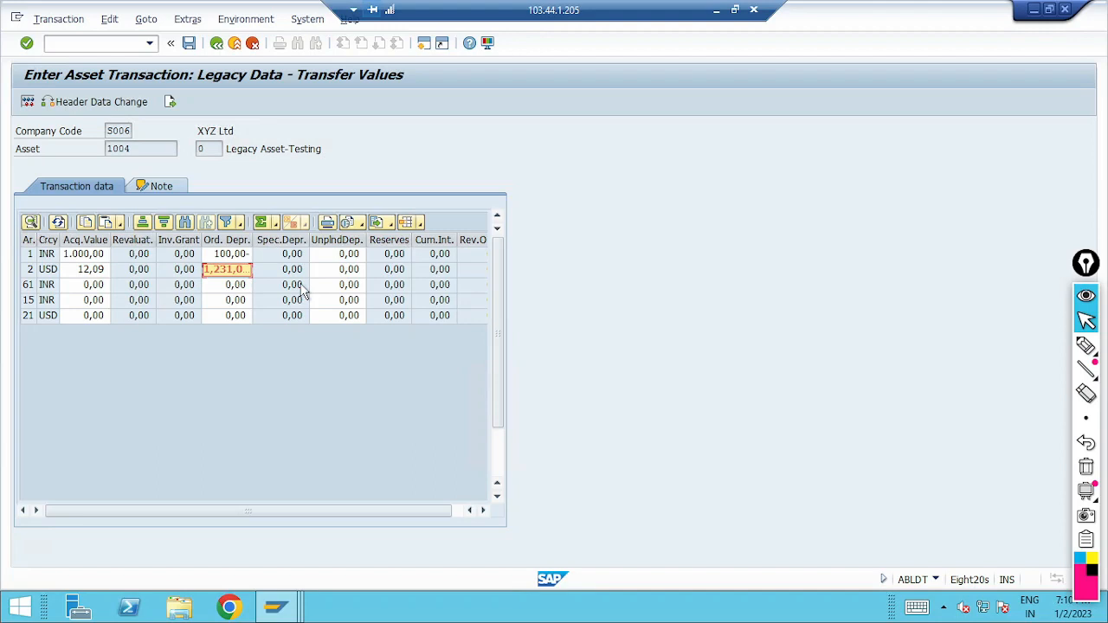
left_click(222, 284)
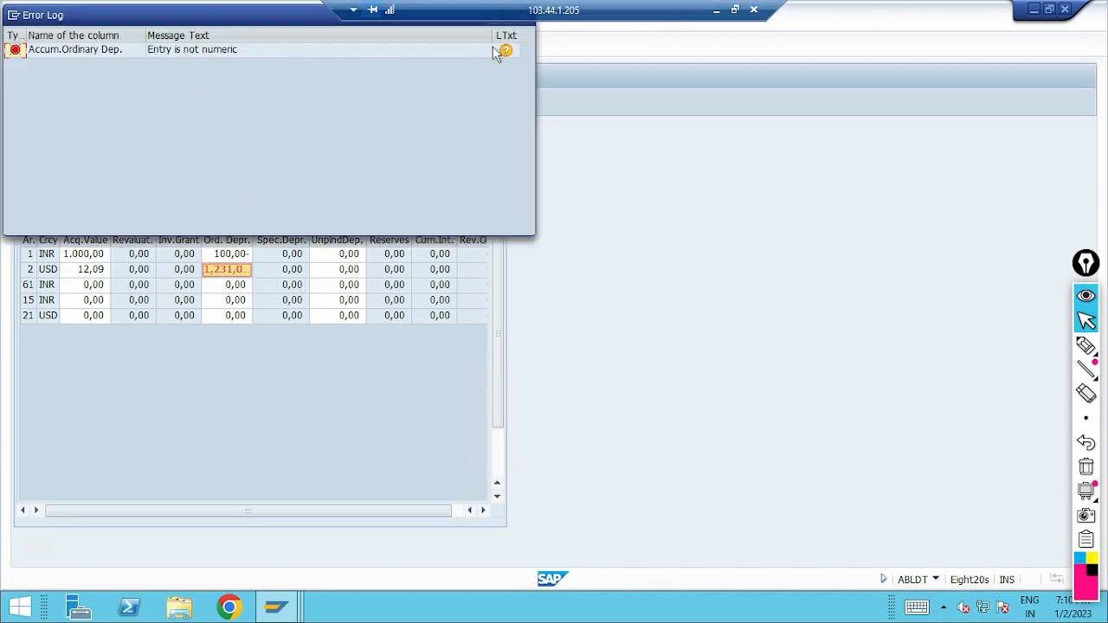
left_click_drag(138, 25, 313, 182)
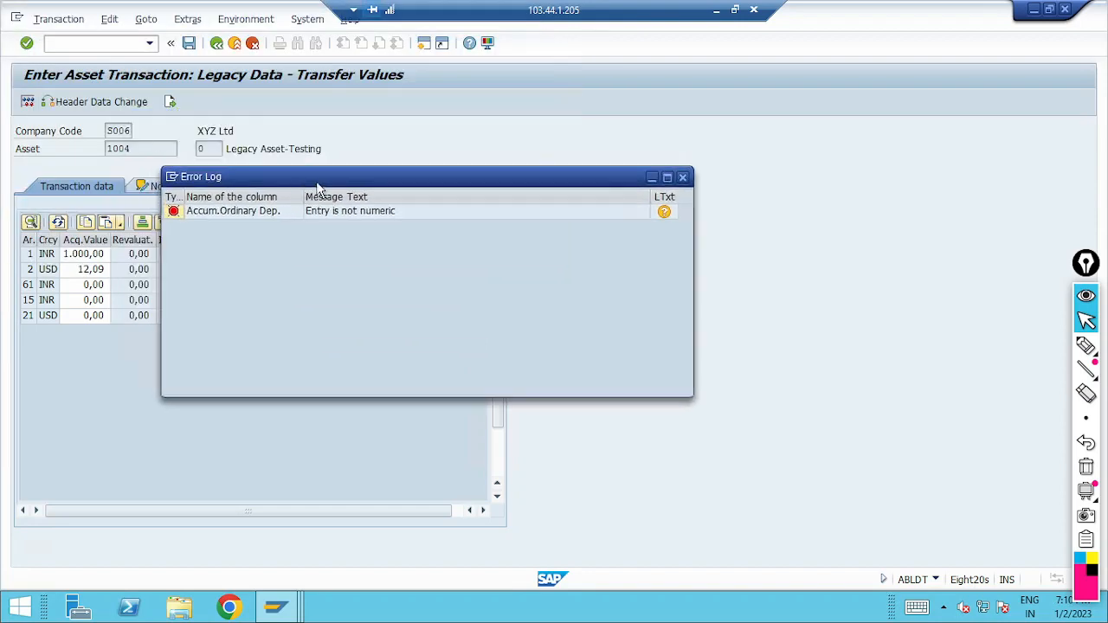
left_click(684, 178)
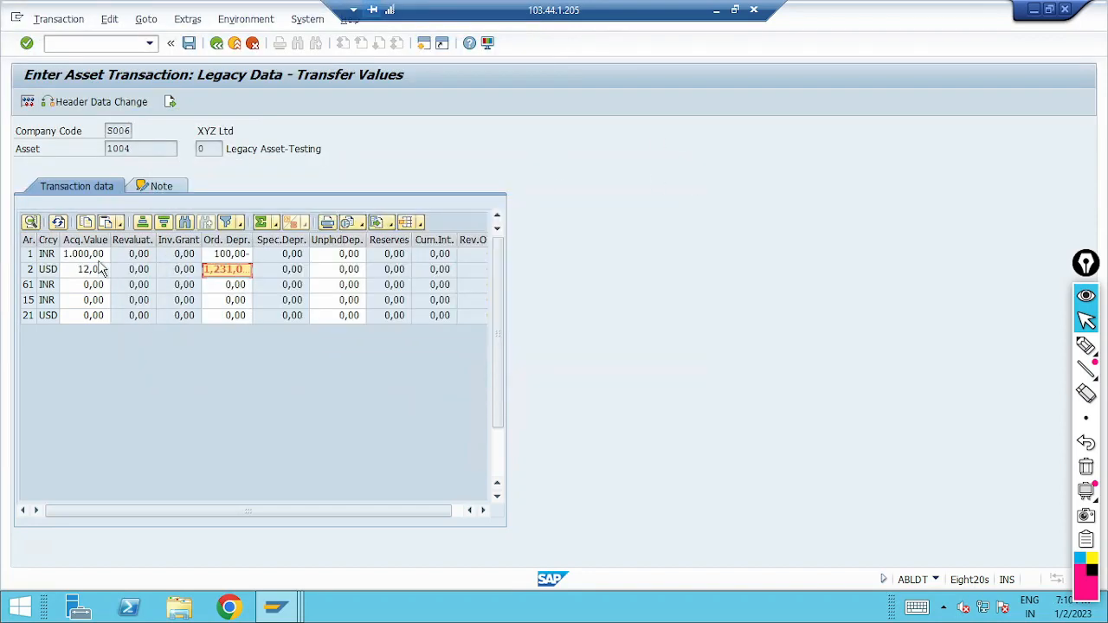
Step: Discard the entered transfer values and reopen the transfer values of the Legacy Asset-Testing asset in company code S006
left_click(220, 48)
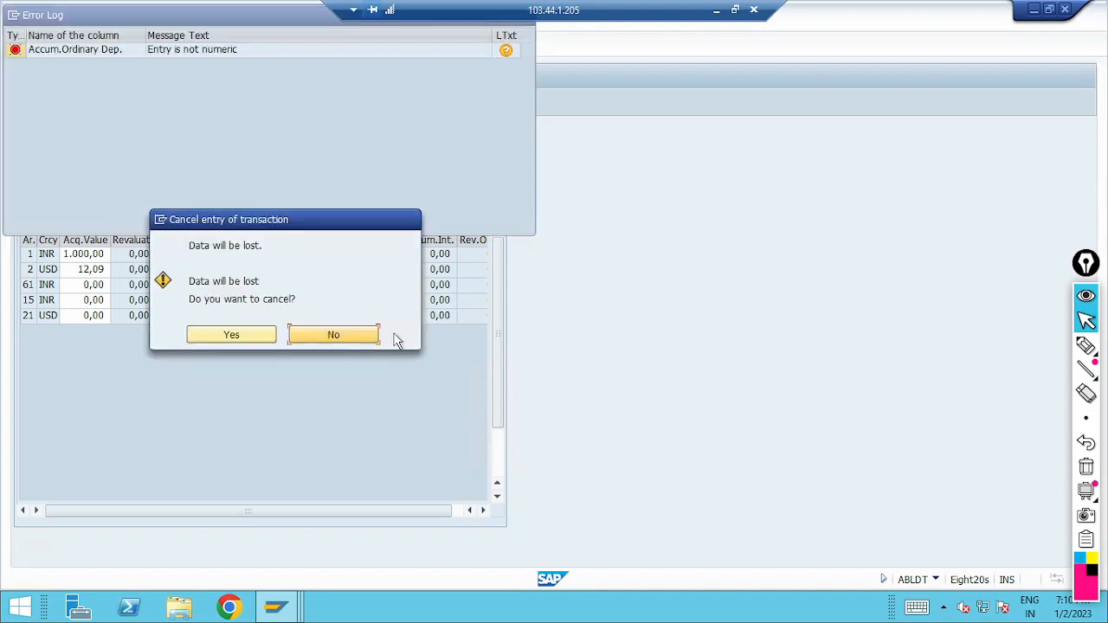
left_click(255, 338)
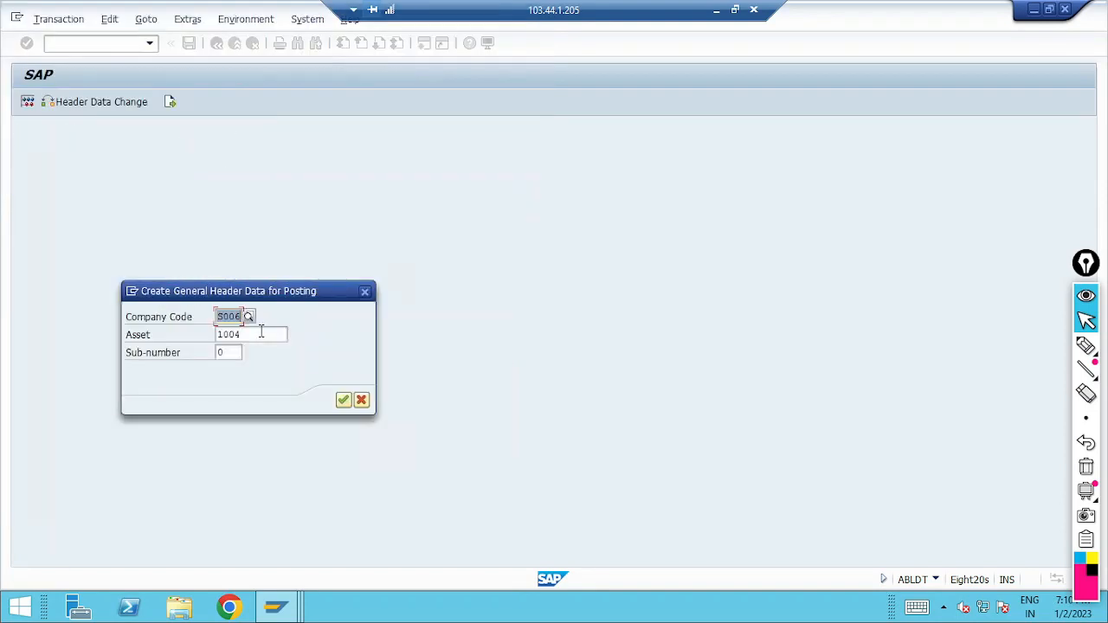
left_click(343, 401)
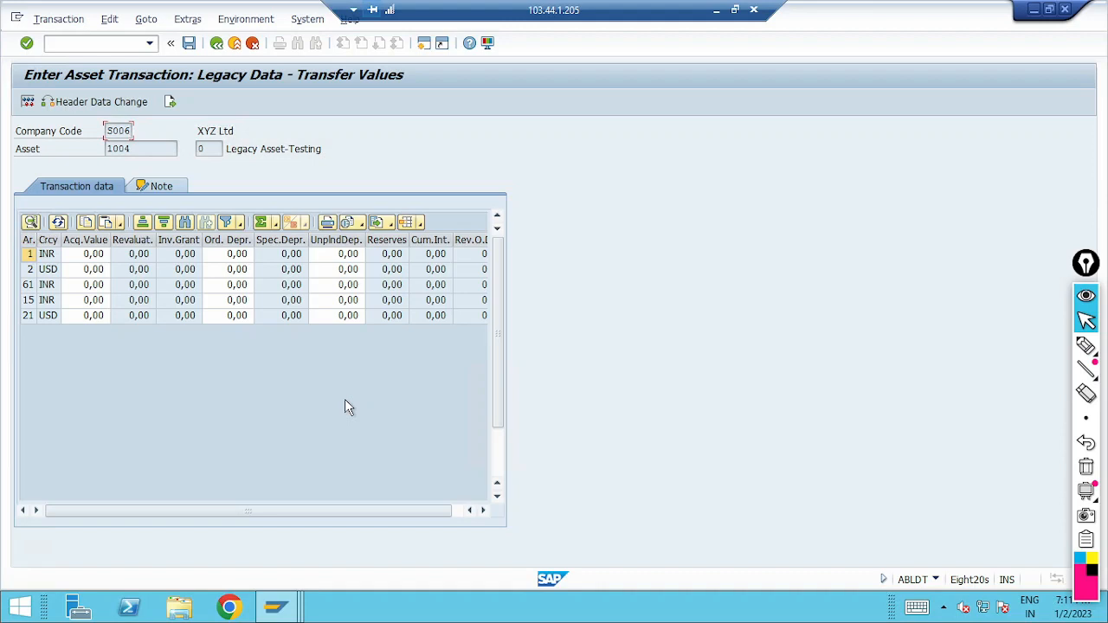
Step: Enter an acquisition value of 1.000 and ordinary depreciation of 100- for depreciation area 1 (INR) in the reopened entry
left_click(92, 253)
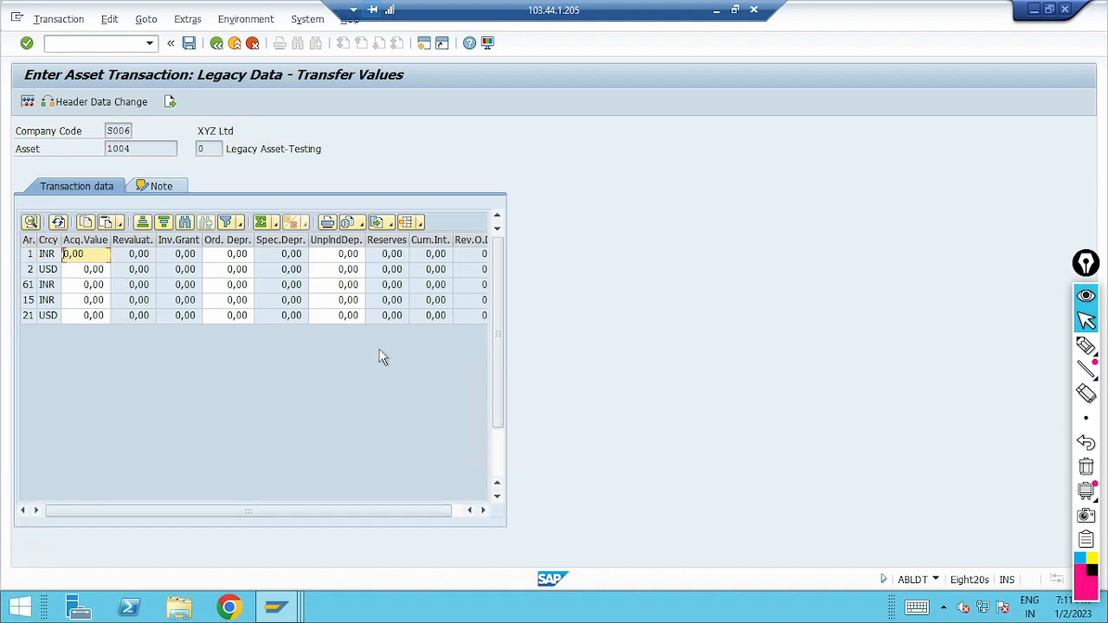
type("100")
key("Return")
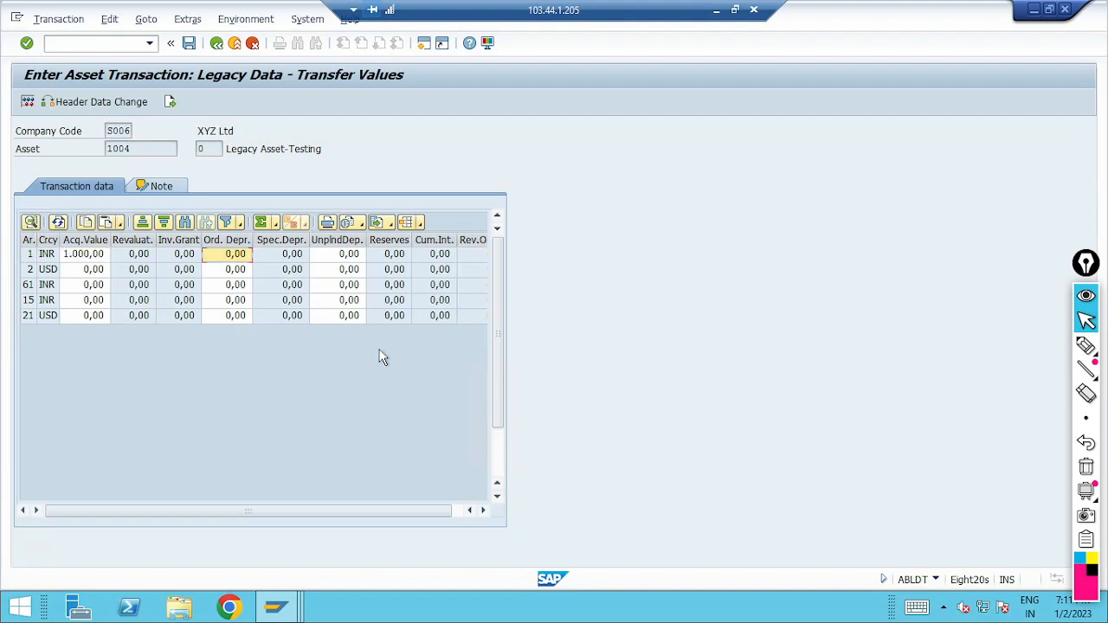
left_click(227, 254)
type("100-")
key("Return")
Step: Set the acquisition value of depreciation area 2 (USD) to 12,09
left_click(87, 270)
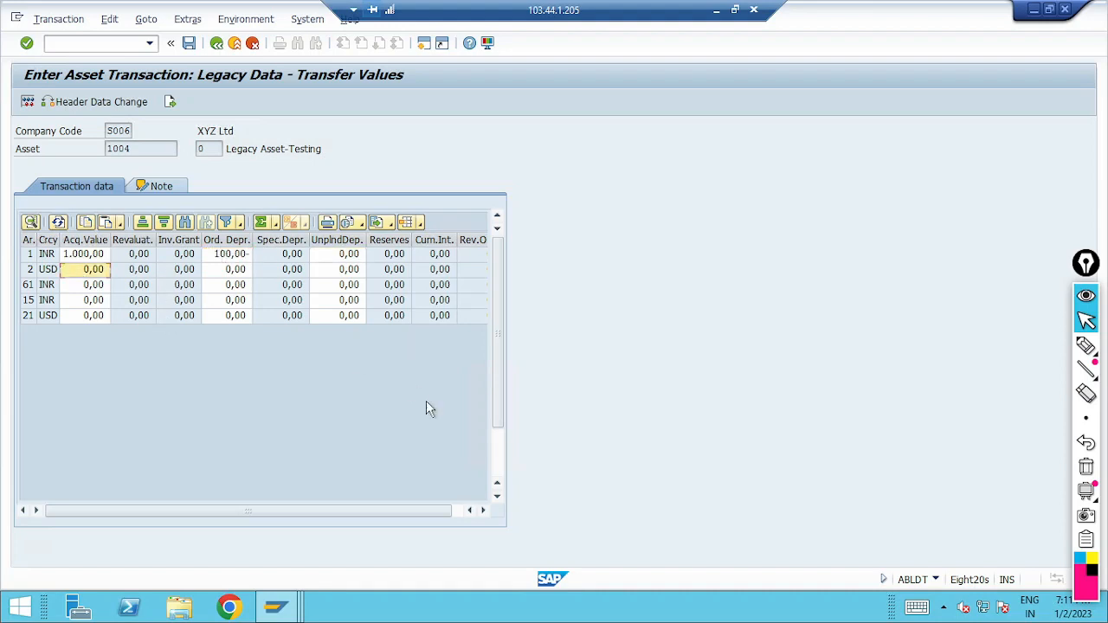
left_click(92, 270)
type("12")
key("Up")
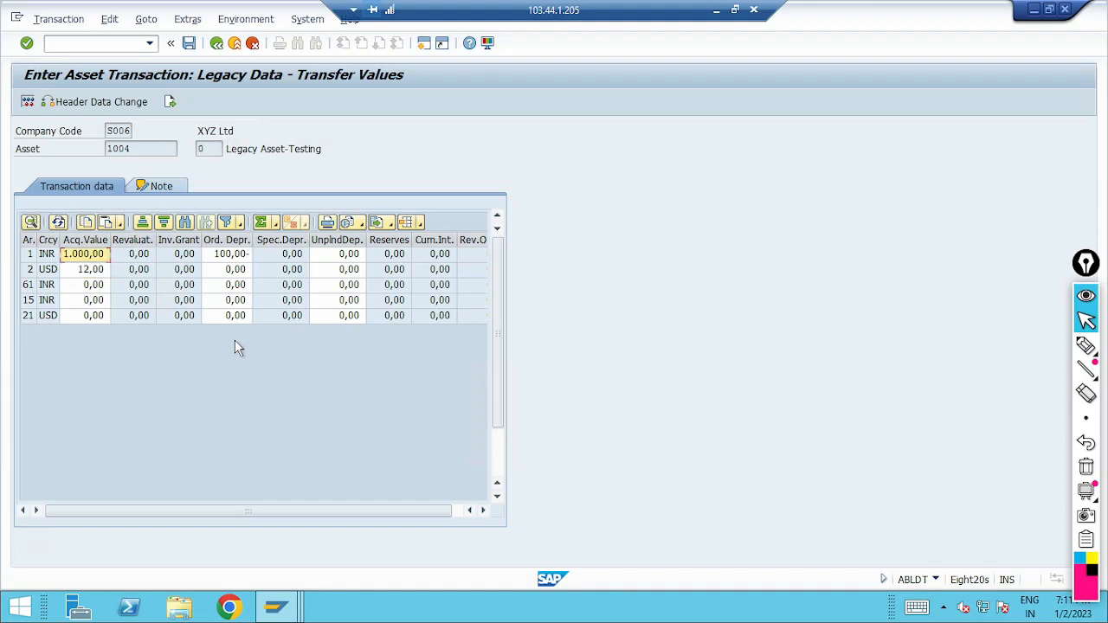
left_click(92, 270)
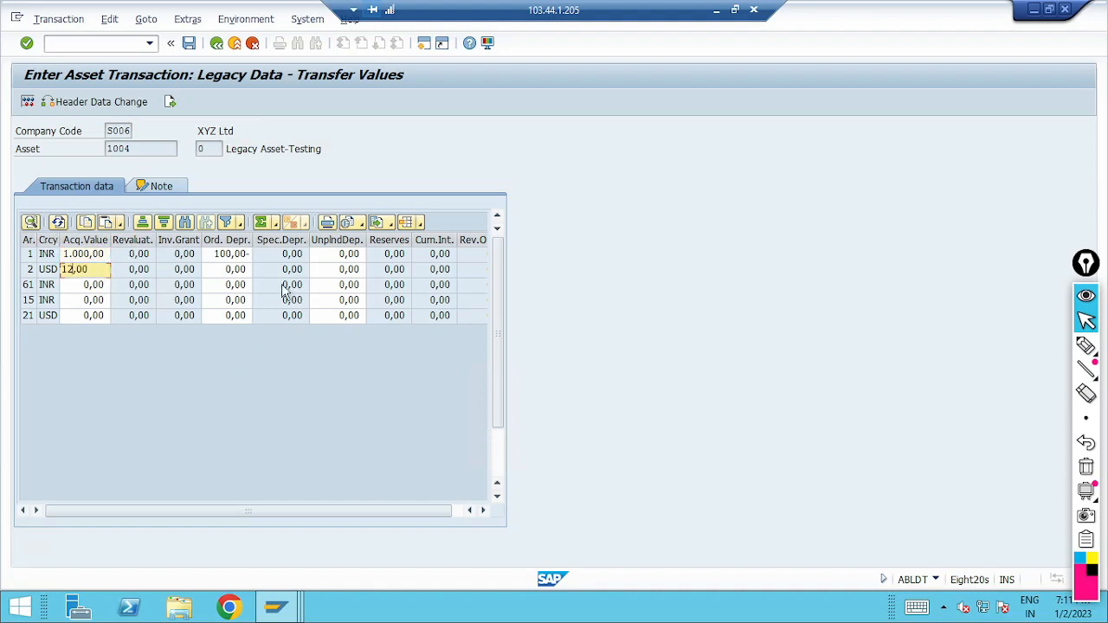
key("BackSpace")
key("BackSpace")
type("09")
key("Tab")
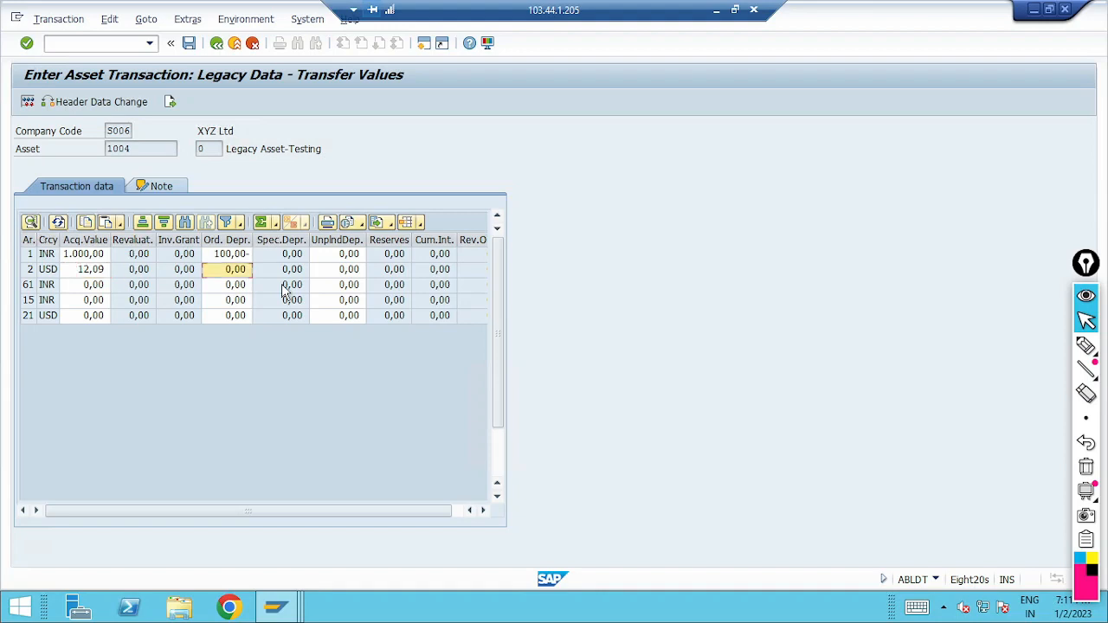
Step: Set the ordinary depreciation of depreciation area 2 (USD) to 1,29-
left_click(232, 273)
type("1")
key("Delete")
key("Delete")
type("29")
key("Tab")
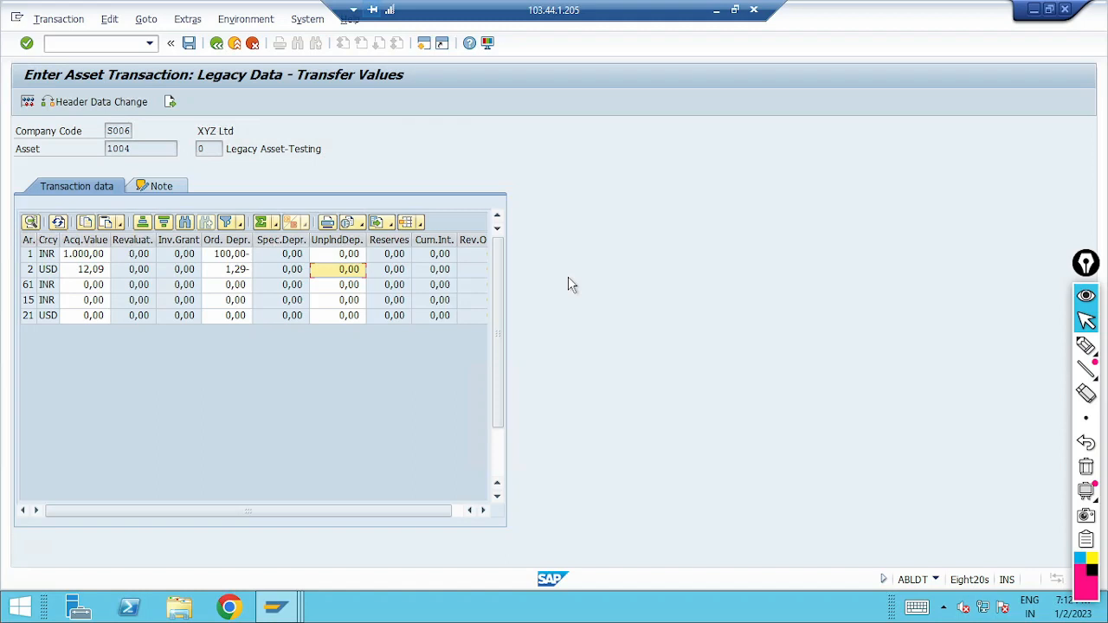
left_click(1086, 347)
left_click_drag(80, 168, 65, 212)
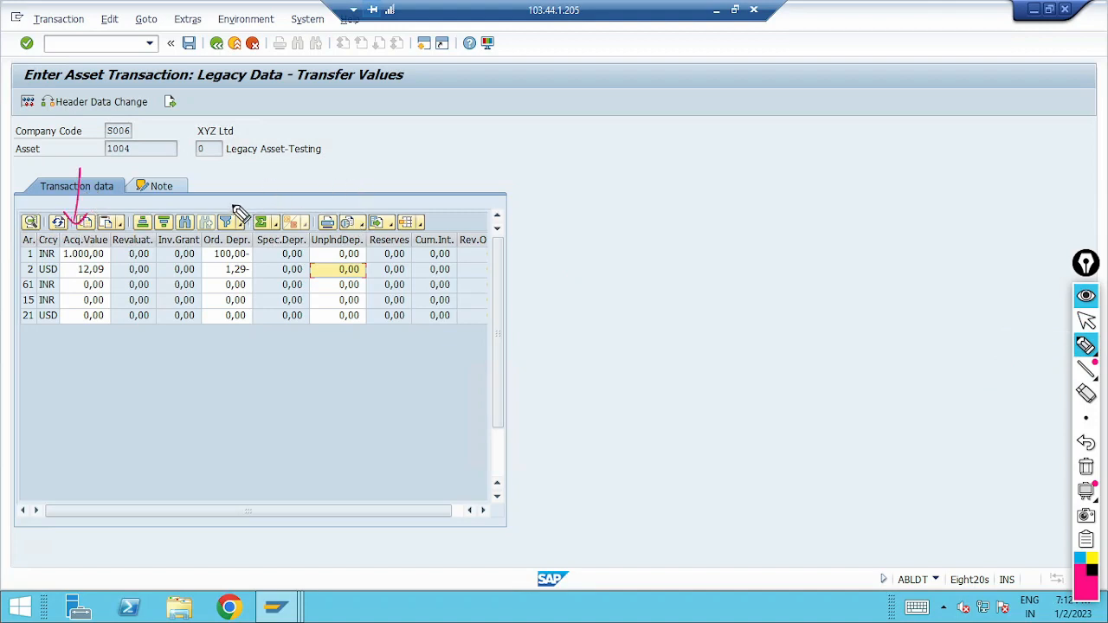
mouse_move(231, 182)
left_mouse_down()
mouse_move(230, 217)
mouse_move(243, 221)
left_mouse_up()
left_click_drag(482, 258, 555, 250)
mouse_move(540, 241)
left_mouse_down()
mouse_move(594, 241)
mouse_move(584, 249)
left_mouse_up()
left_click_drag(604, 230, 614, 227)
left_click_drag(625, 234, 639, 227)
mouse_move(653, 221)
left_mouse_down()
mouse_move(642, 234)
mouse_move(769, 212)
left_mouse_up()
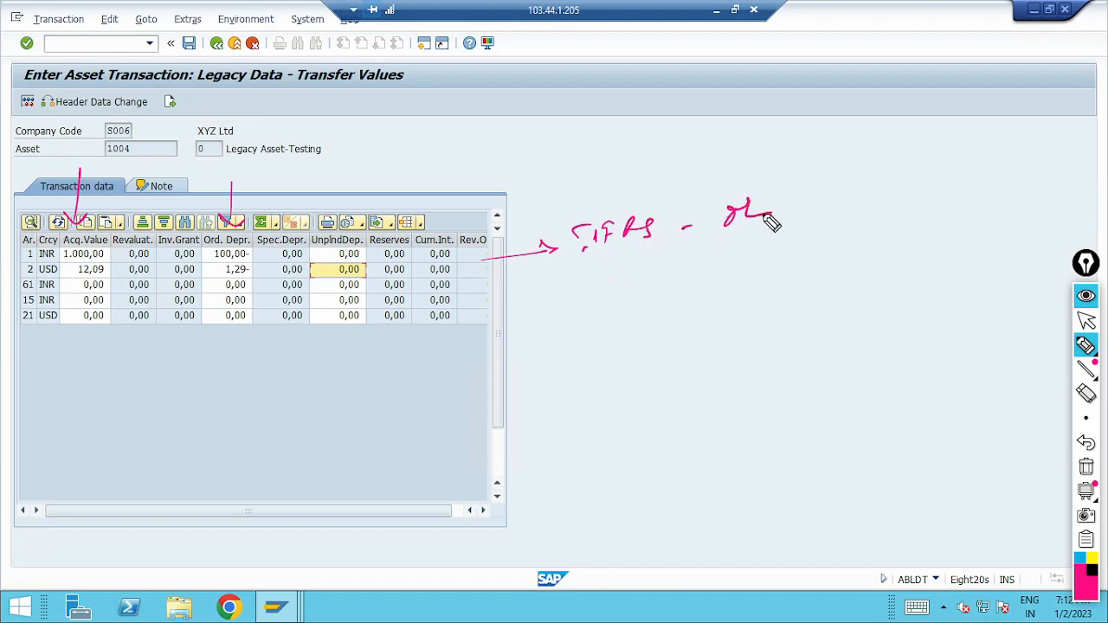
left_click_drag(495, 277, 571, 276)
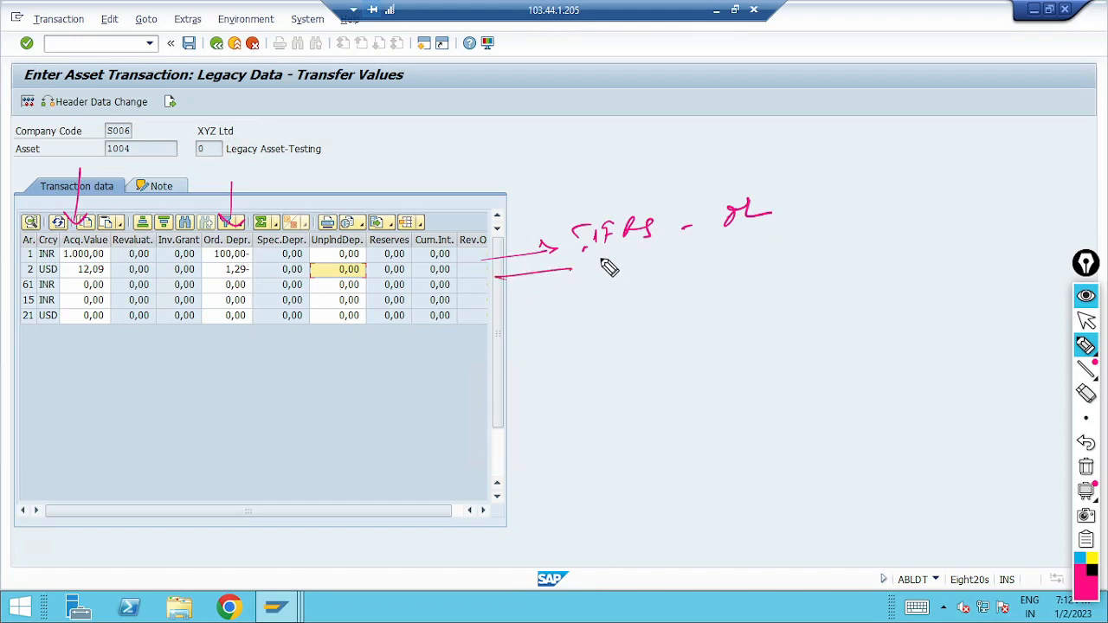
mouse_move(793, 207)
left_mouse_down()
mouse_move(881, 181)
mouse_move(929, 183)
left_mouse_up()
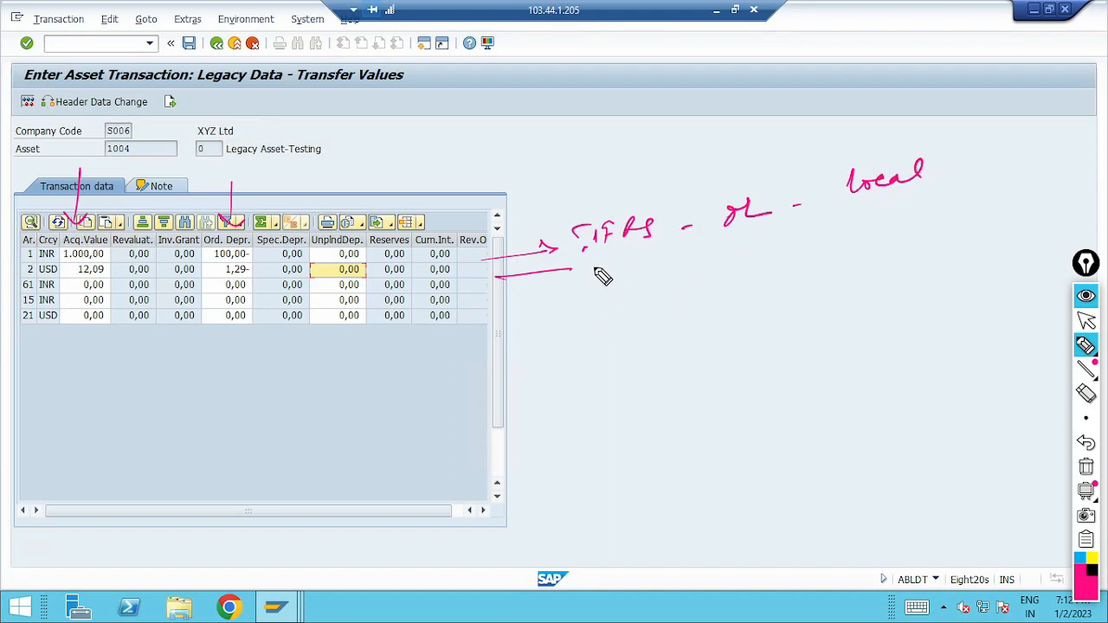
mouse_move(595, 253)
left_mouse_down()
mouse_move(597, 265)
mouse_move(647, 260)
left_mouse_up()
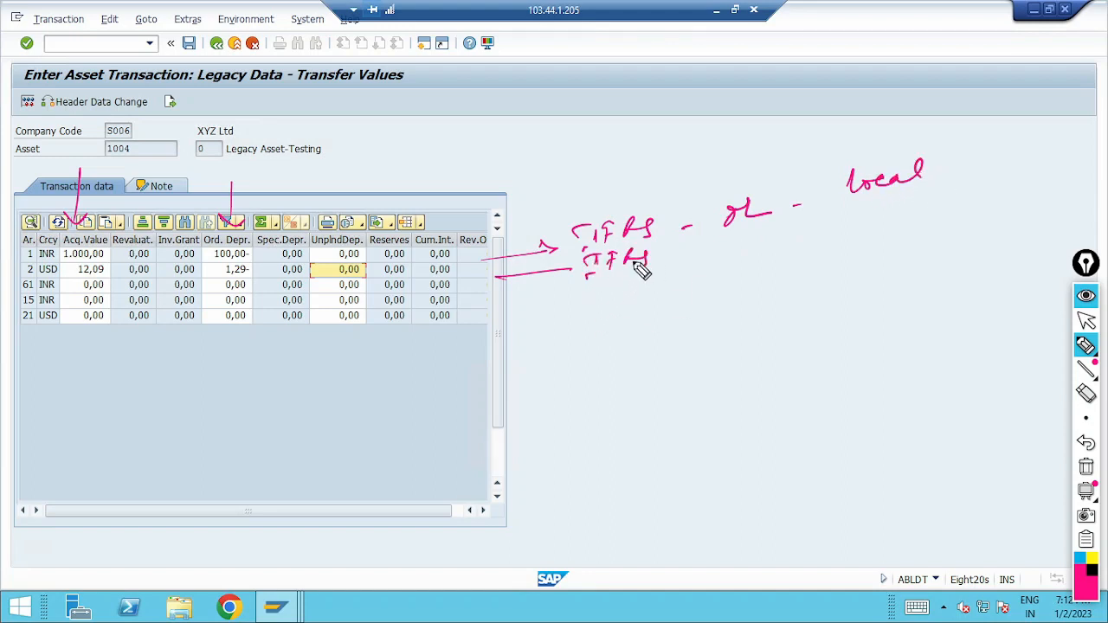
mouse_move(865, 211)
left_mouse_down()
mouse_move(931, 205)
mouse_move(987, 180)
mouse_move(966, 161)
mouse_move(1020, 164)
left_mouse_up()
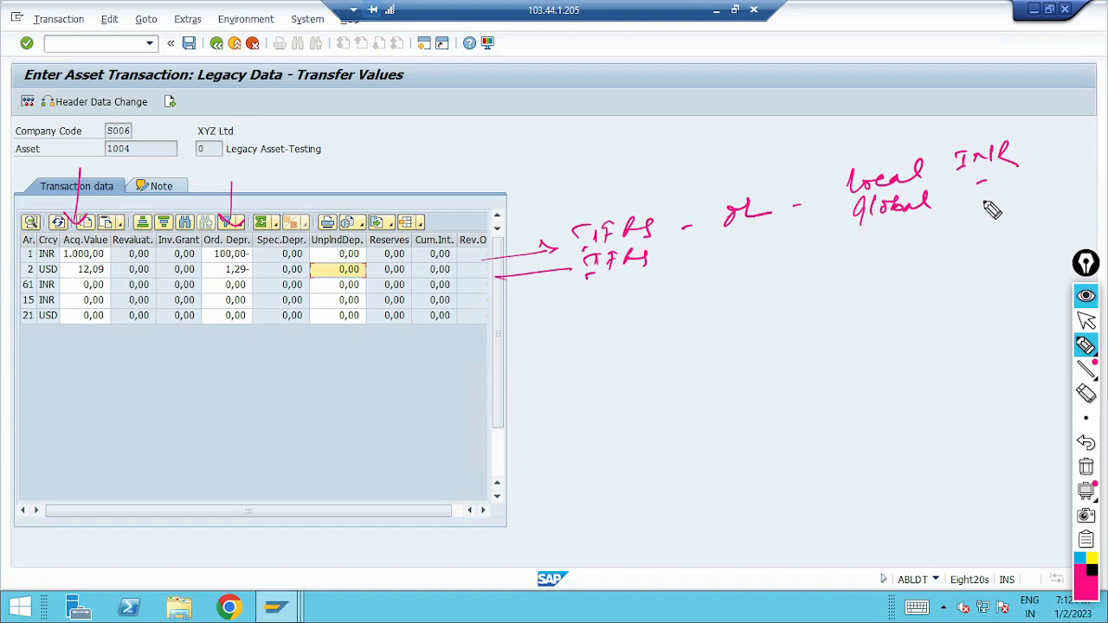
left_click_drag(967, 188, 984, 188)
mouse_move(988, 199)
left_mouse_down()
mouse_move(1004, 192)
mouse_move(993, 201)
left_mouse_up()
left_click_drag(1009, 182, 1014, 199)
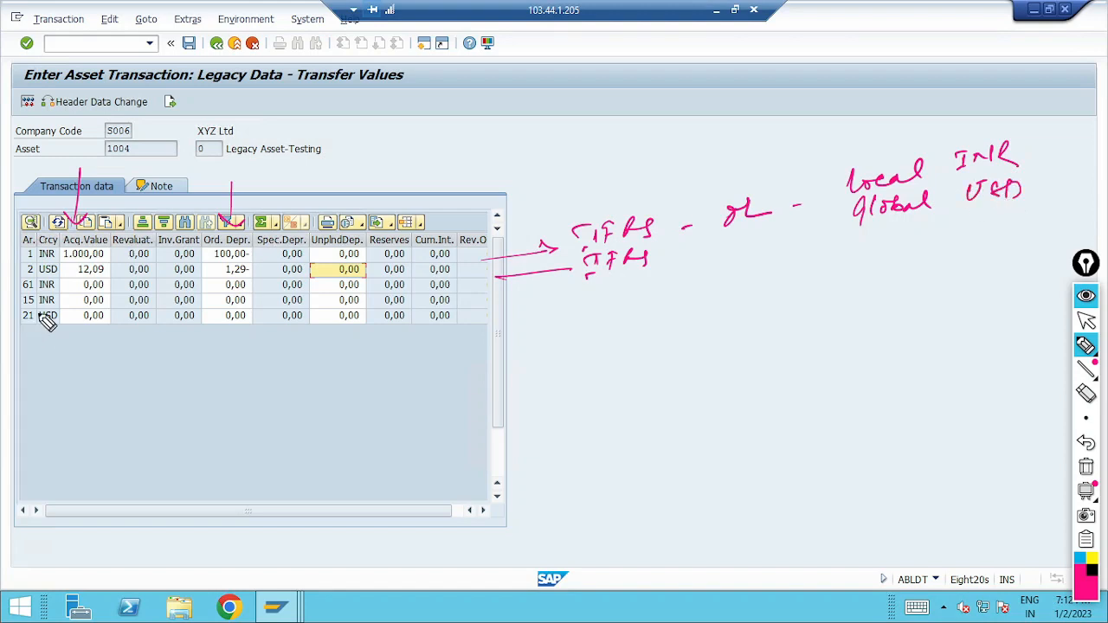
left_click_drag(485, 289, 516, 291)
left_click(0, 306)
left_click_drag(12, 292, 13, 299)
left_click_drag(472, 302, 650, 297)
left_click(684, 282)
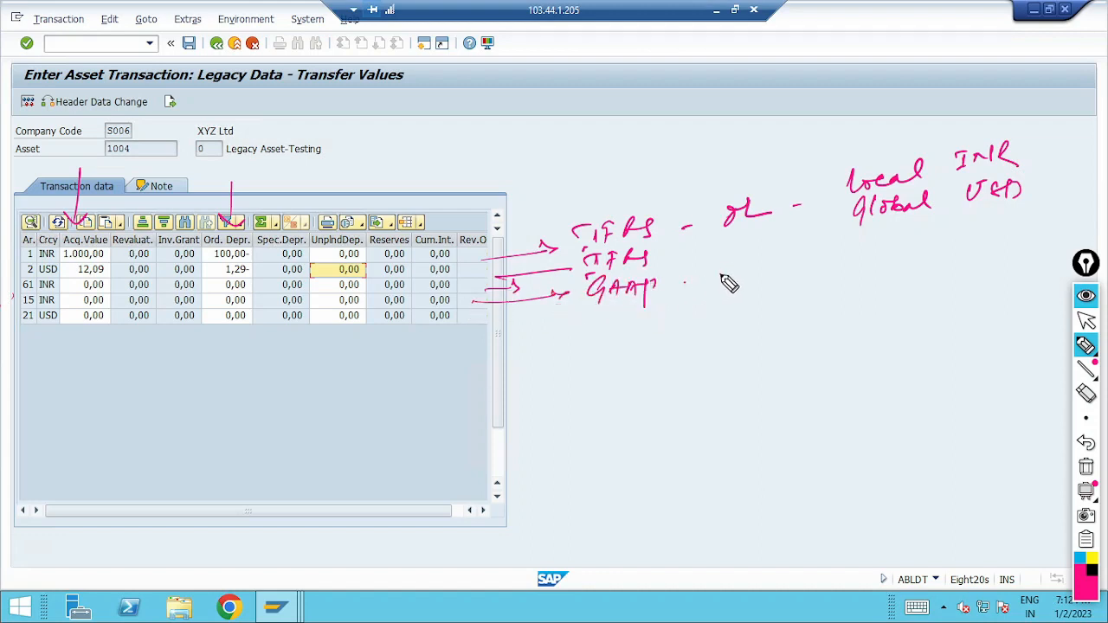
left_click_drag(716, 277, 750, 279)
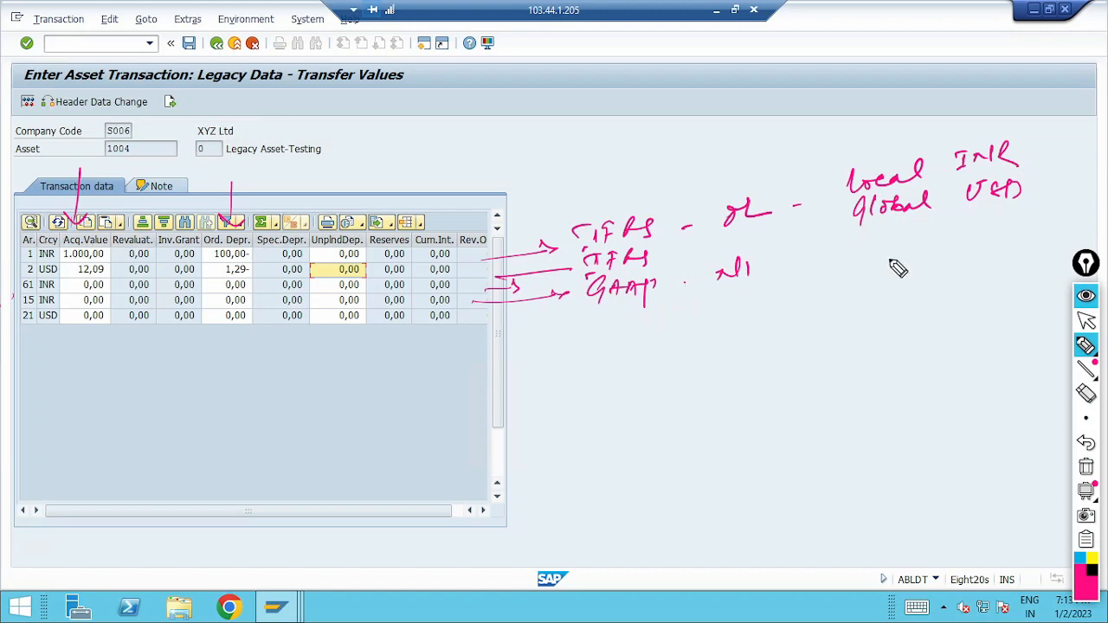
left_click_drag(817, 275, 825, 274)
mouse_move(875, 241)
left_mouse_down()
mouse_move(918, 264)
mouse_move(931, 256)
left_mouse_up()
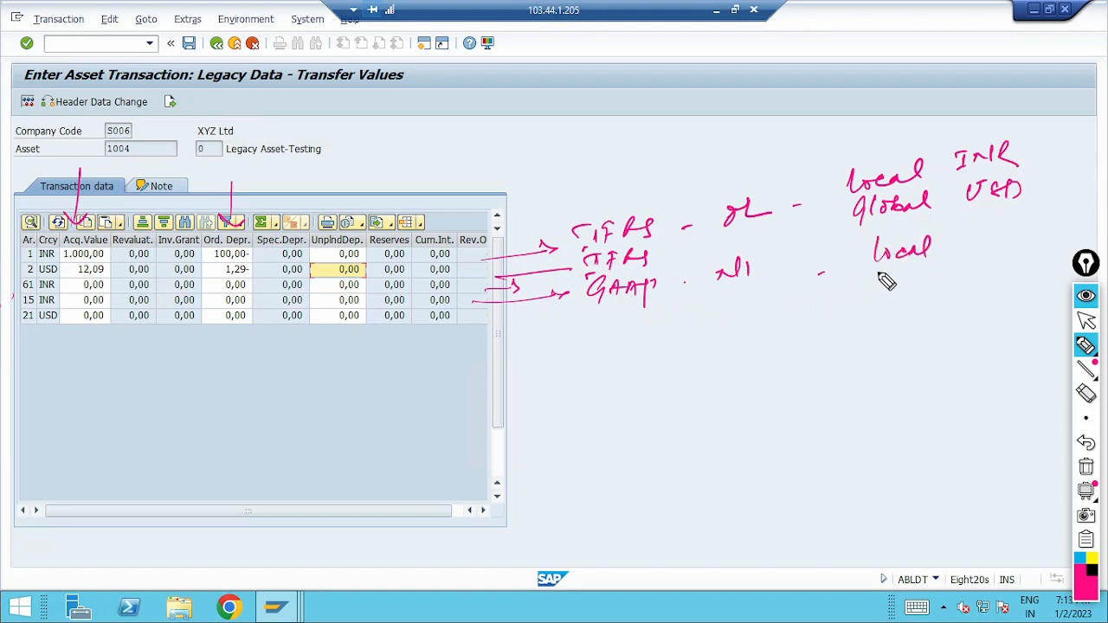
mouse_move(875, 282)
left_mouse_down()
mouse_move(880, 293)
mouse_move(931, 279)
left_mouse_up()
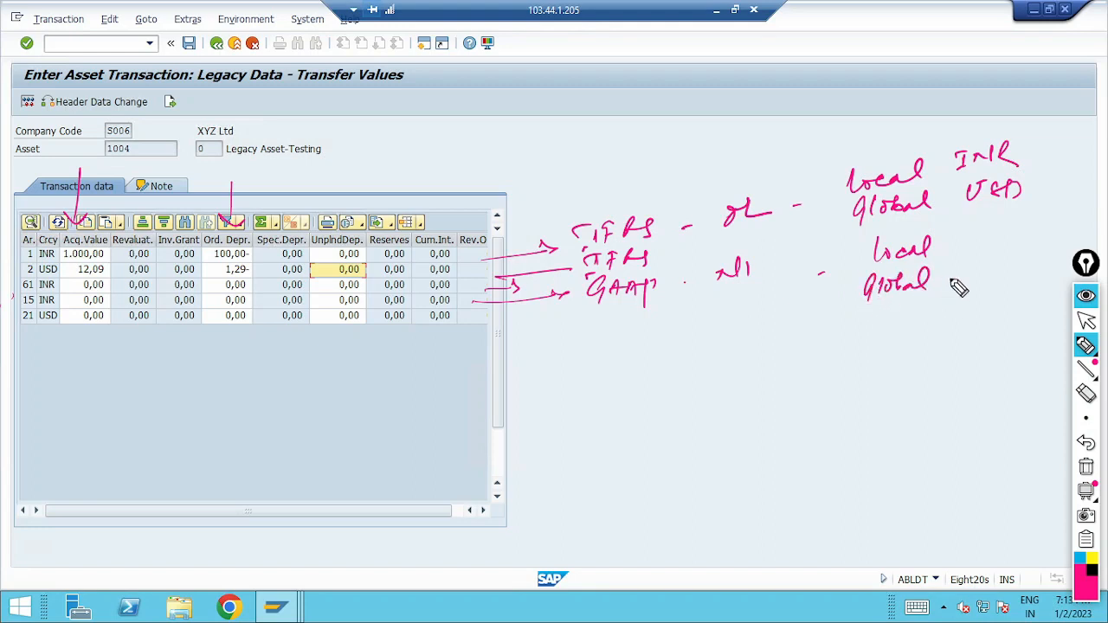
mouse_move(973, 247)
left_mouse_down()
mouse_move(1018, 250)
mouse_move(984, 272)
mouse_move(1021, 276)
mouse_move(1017, 261)
left_mouse_up()
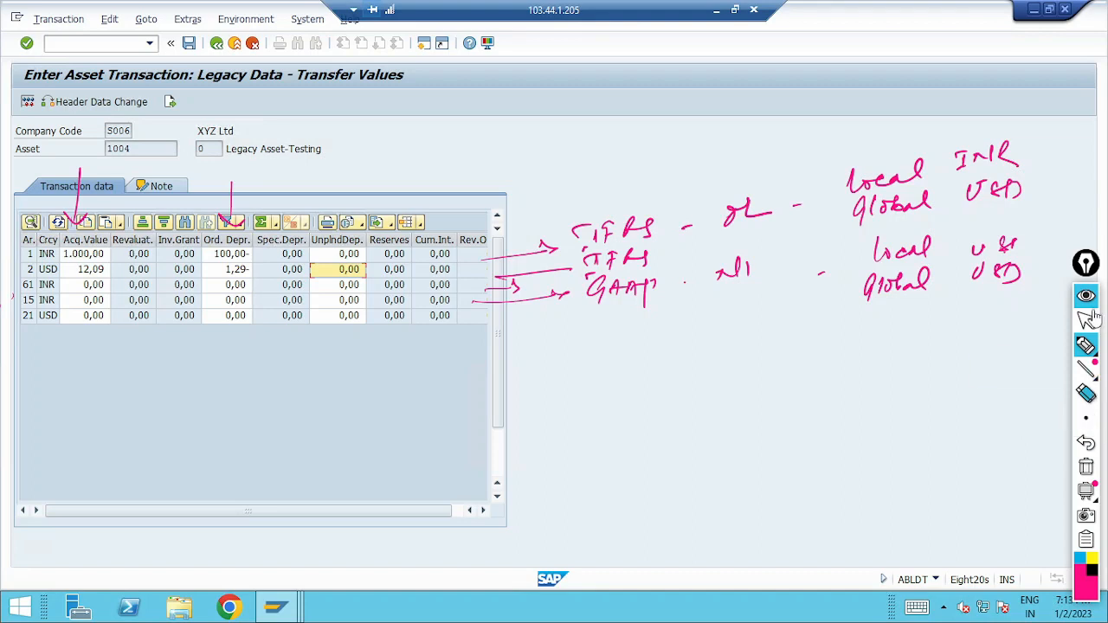
left_click(1087, 396)
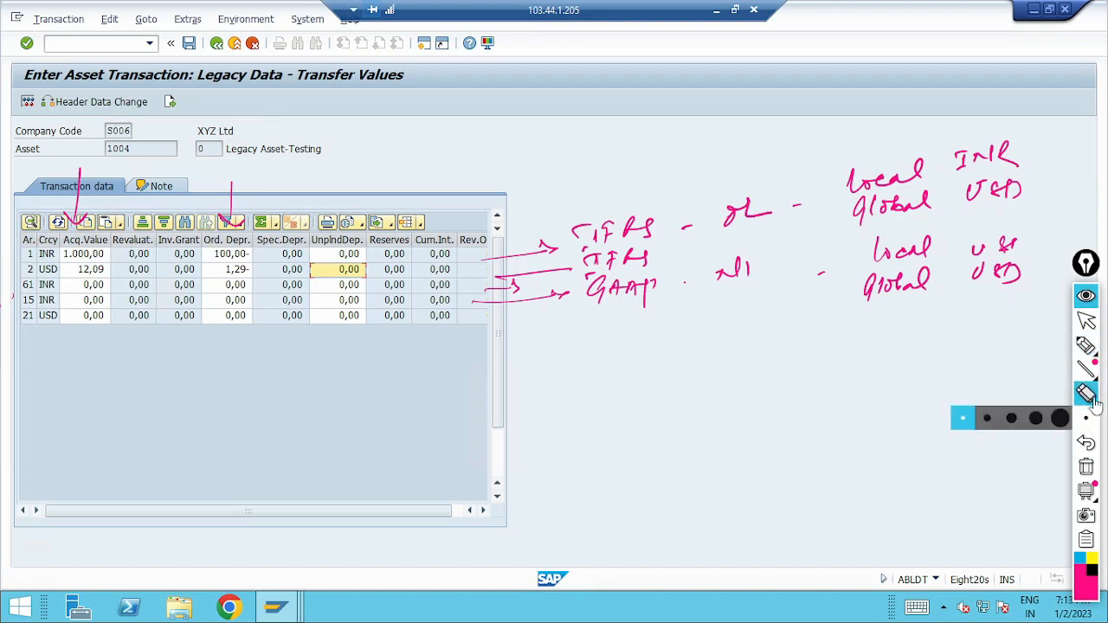
left_click(1087, 469)
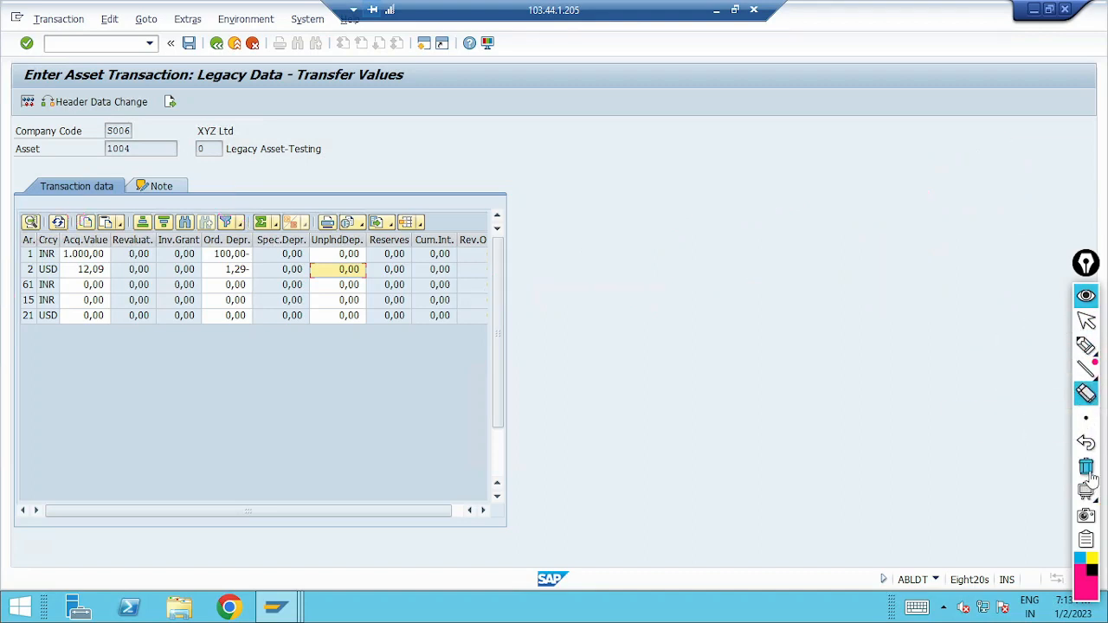
left_click(1086, 319)
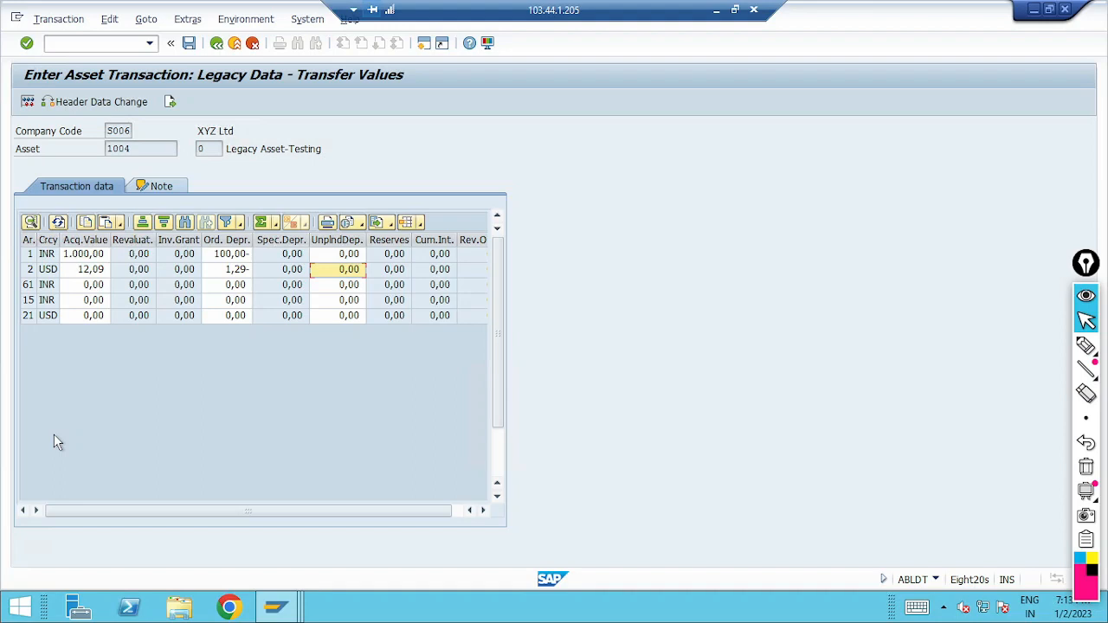
Step: Enter an acquisition value of 980 and ordinary depreciation of 245- for depreciation area 61 (INR)
left_click(92, 291)
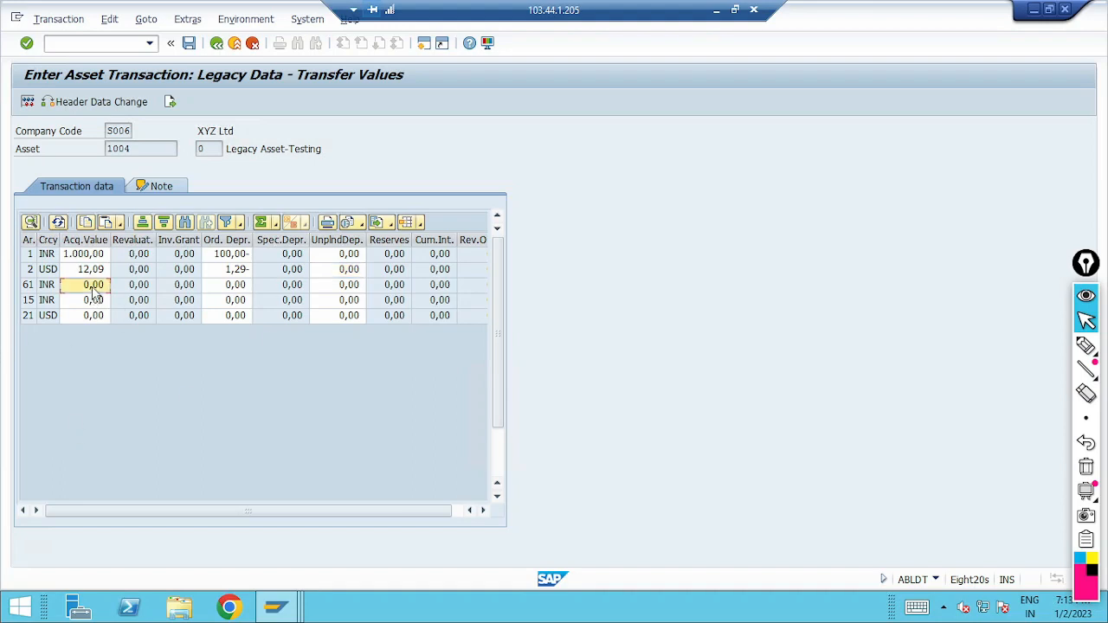
left_click(91, 294)
key("Delete")
type("980")
key("Tab")
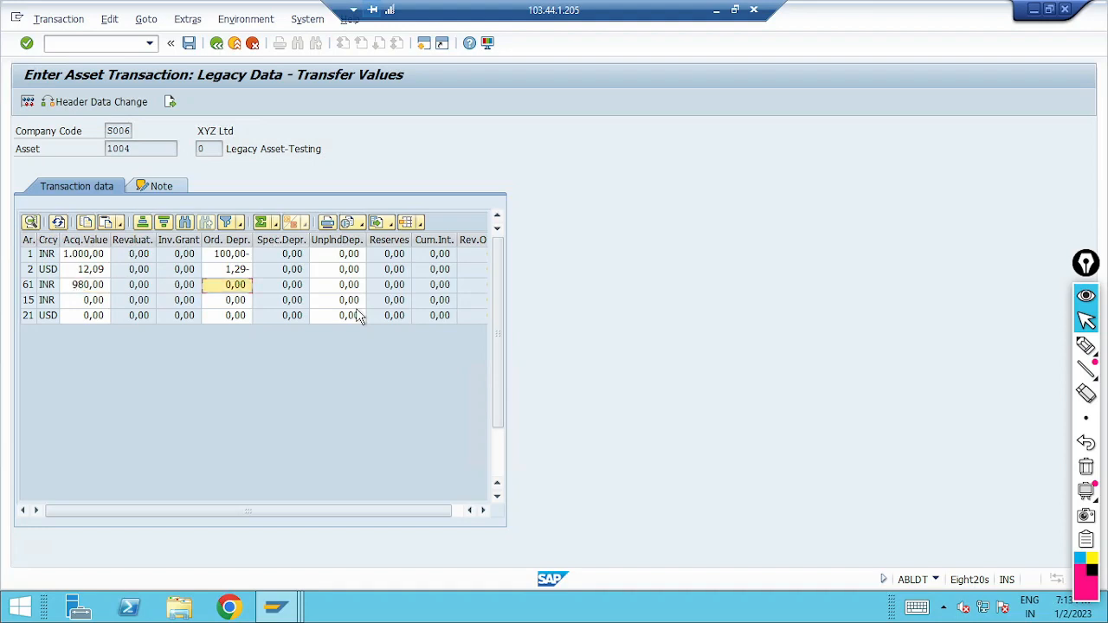
left_click(234, 286)
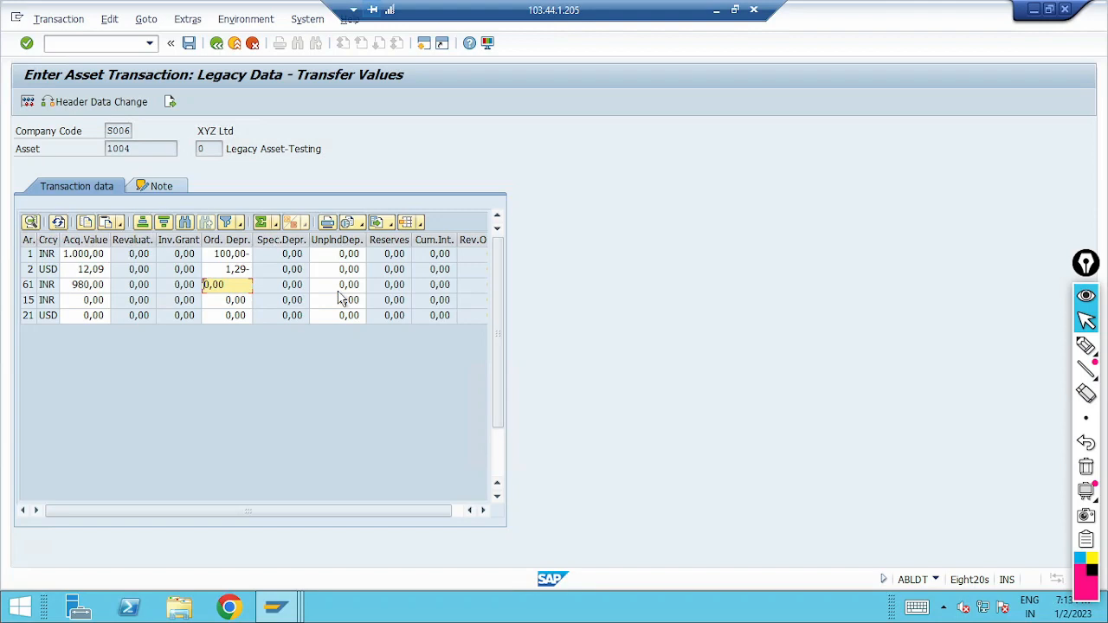
type("245")
key("Tab")
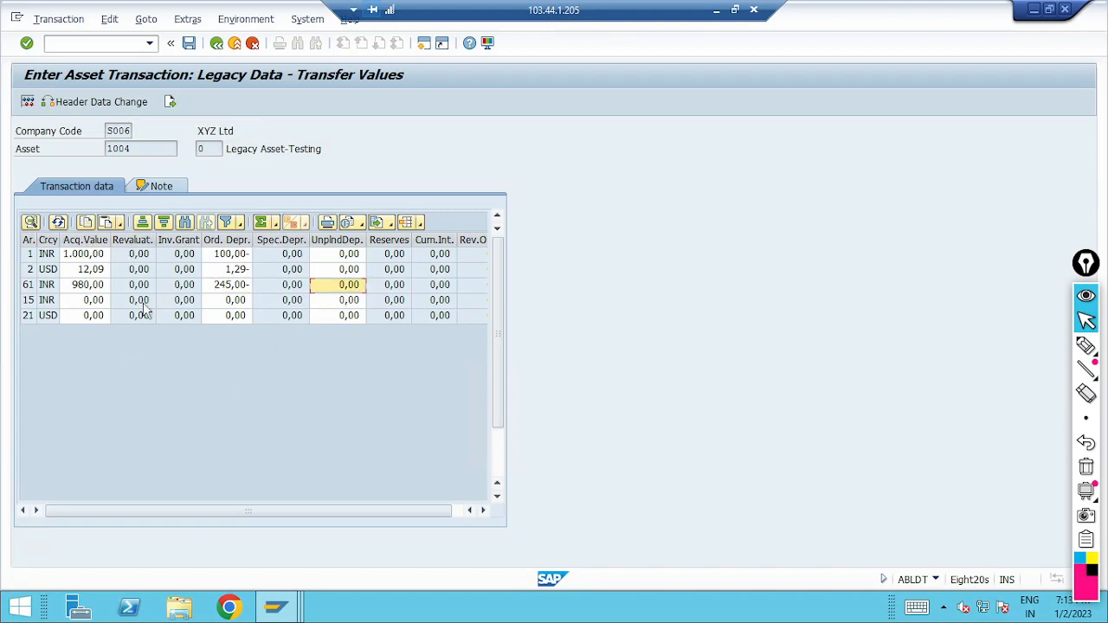
Step: Enter an acquisition value of 990 and ordinary depreciation of 149- for depreciation area 15 (INR)
left_click(93, 301)
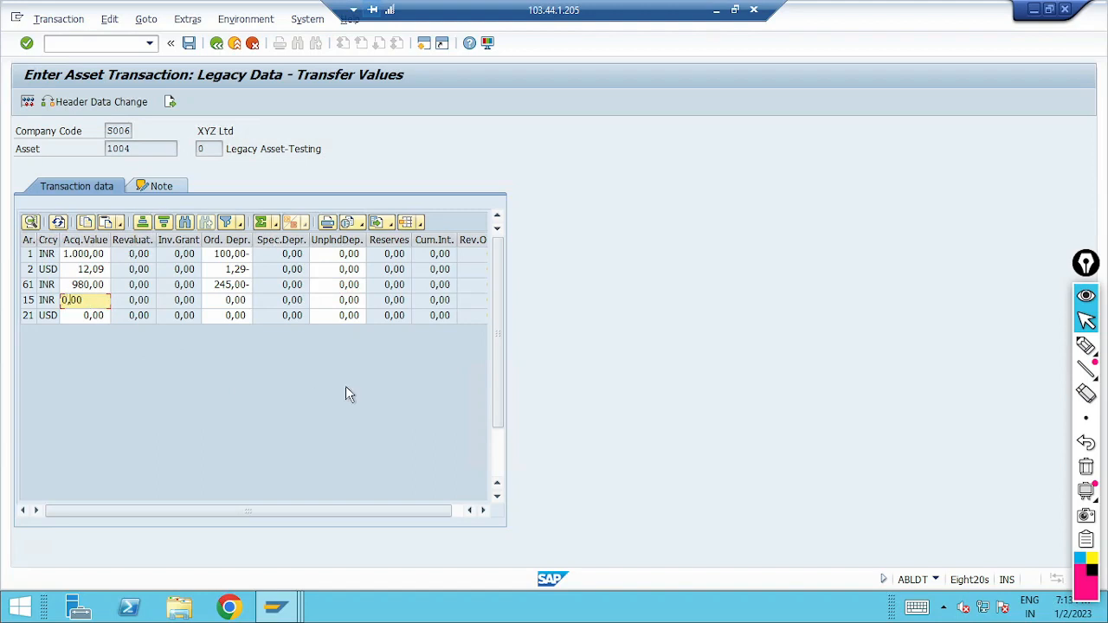
type("99")
key("Tab")
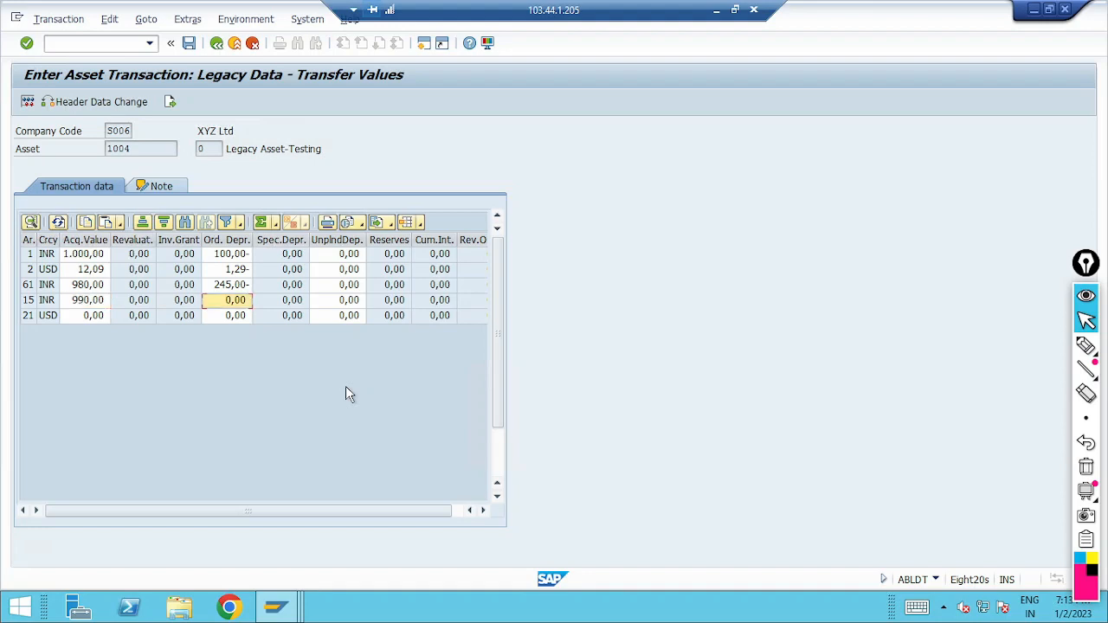
left_click(228, 305)
type("149")
key("Tab")
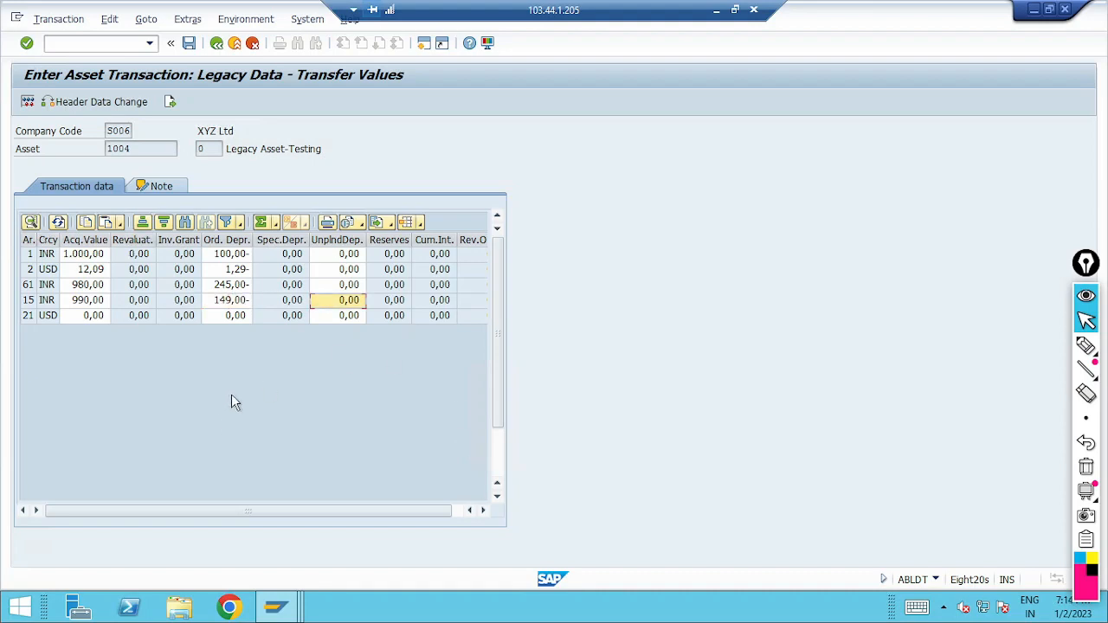
Step: Enter an acquisition value of 11,96 and ordinary depreciation of 1,80- for depreciation area 21 (USD)
left_click(73, 315)
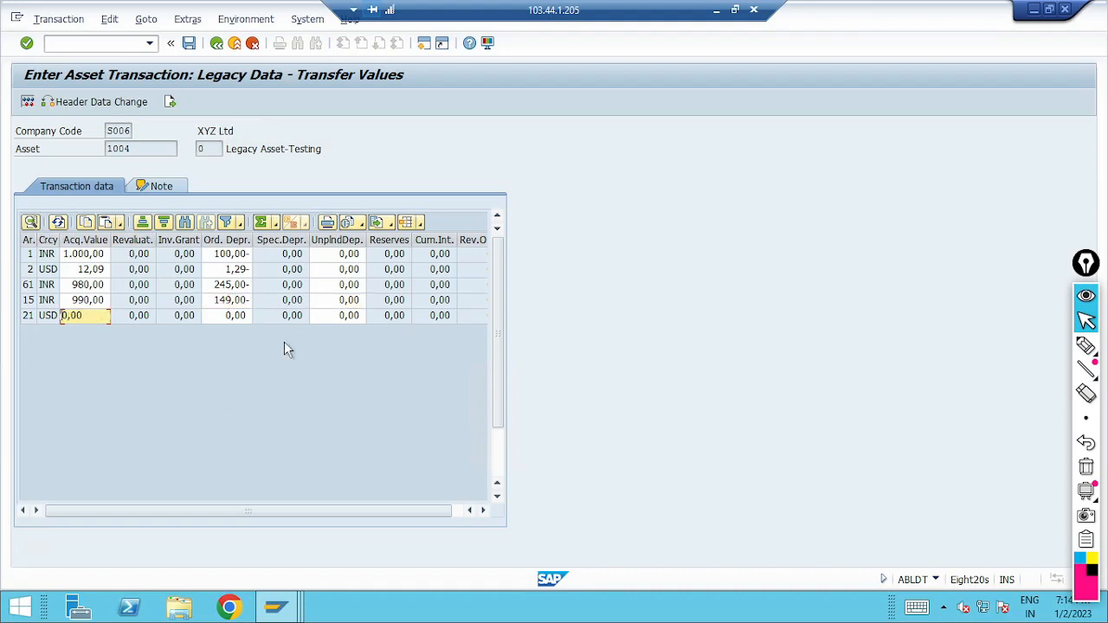
key("Delete")
type("11")
key("Right")
key("Delete")
key("Delete")
type("96")
key("Tab")
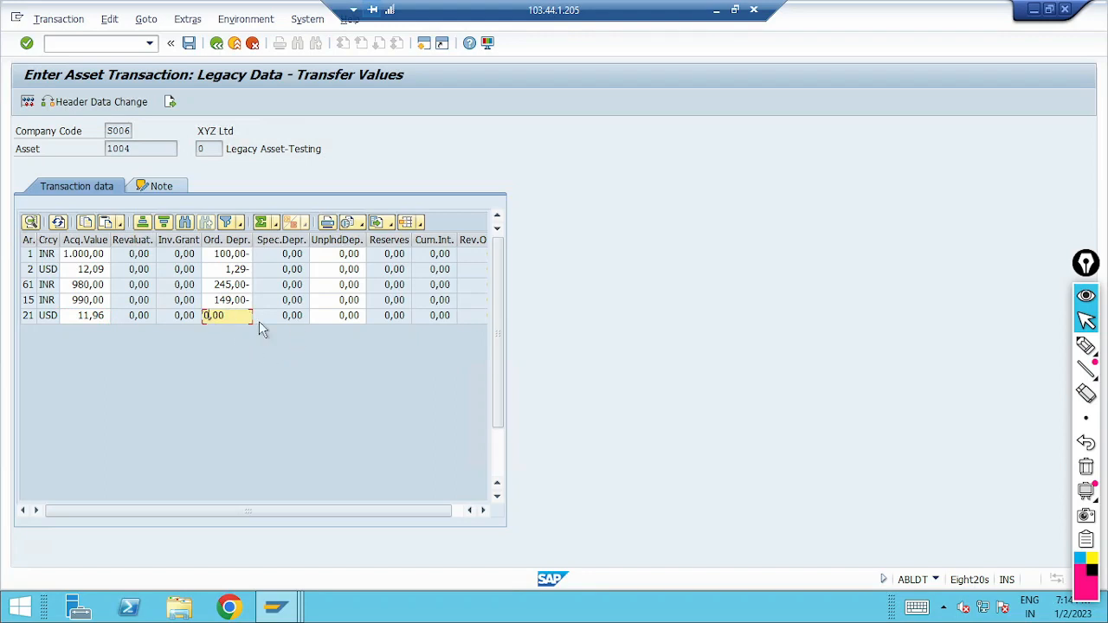
type("1,8")
key("Tab")
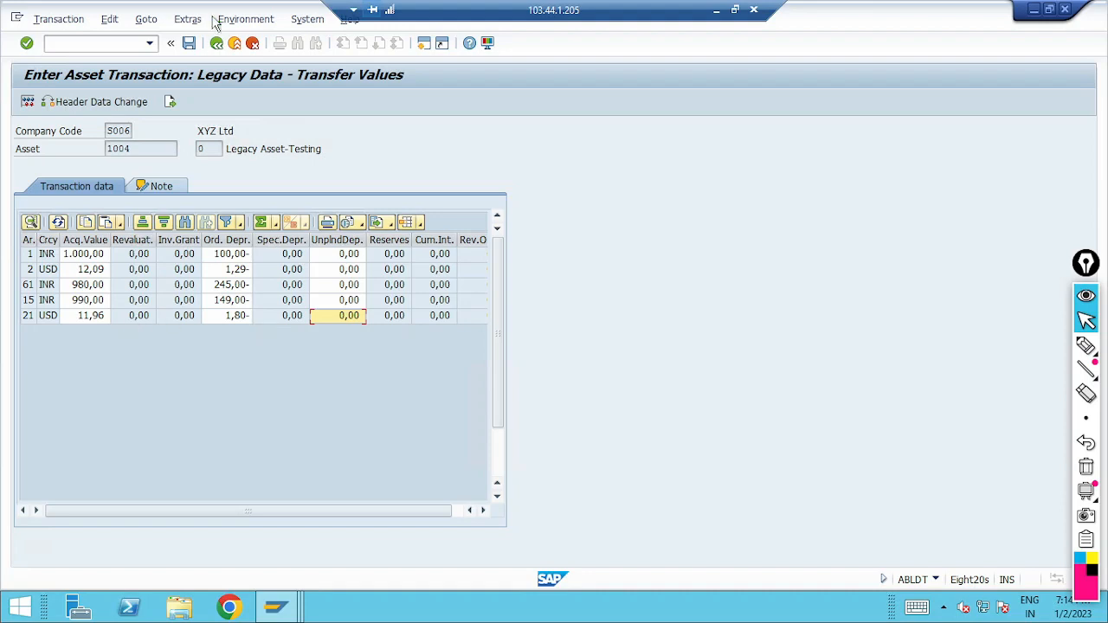
Step: Post the transfer values of the Legacy Asset-Testing asset and close the posting messages
left_click(191, 46)
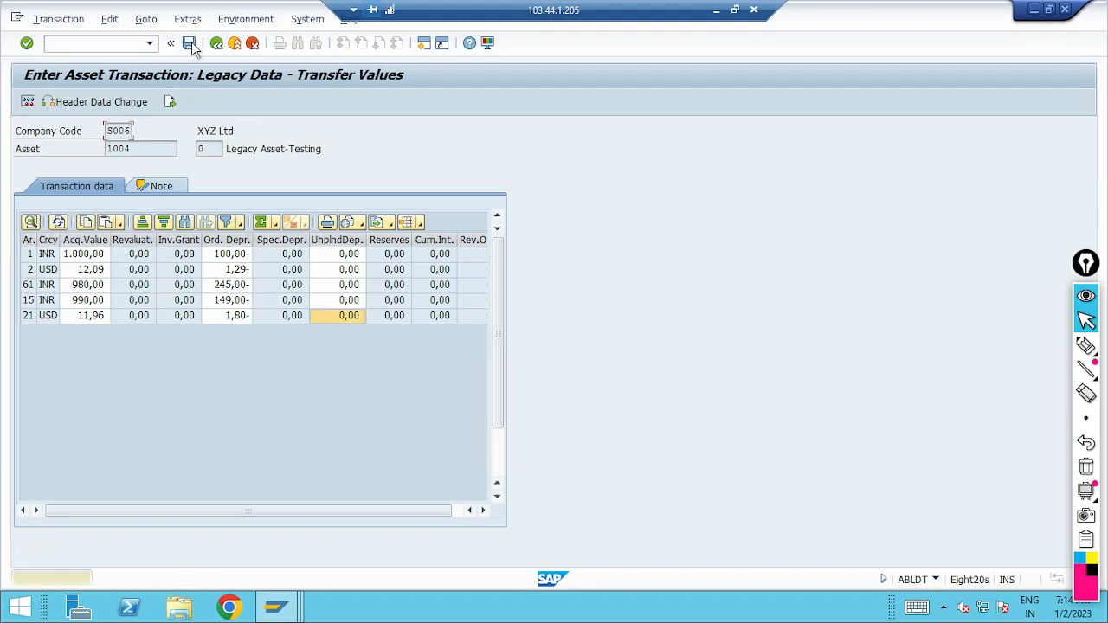
left_click(191, 46)
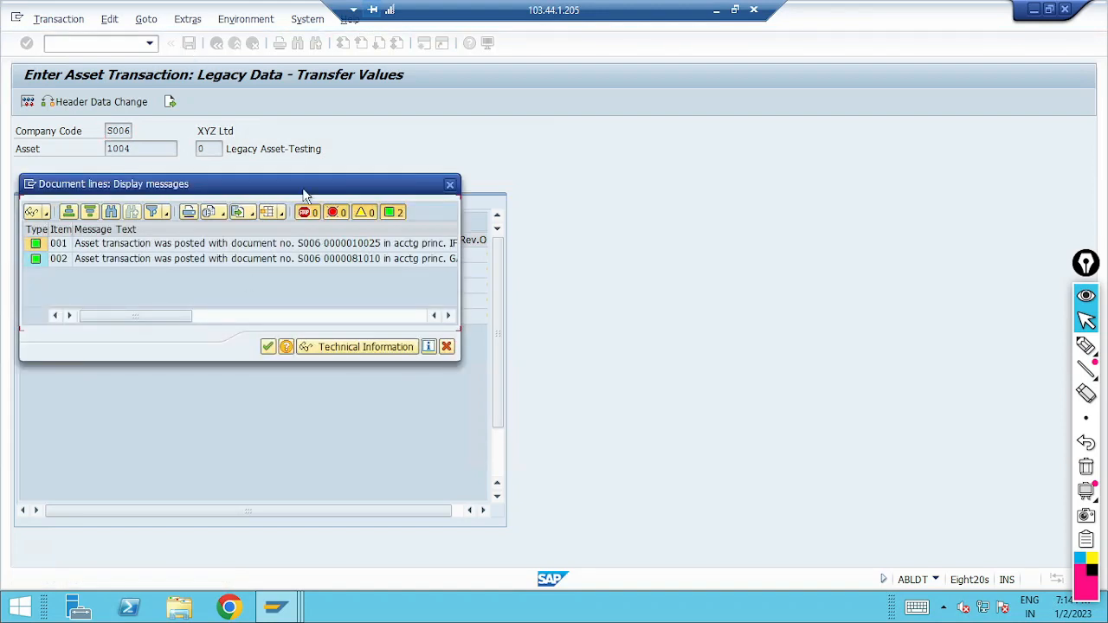
left_click(267, 346)
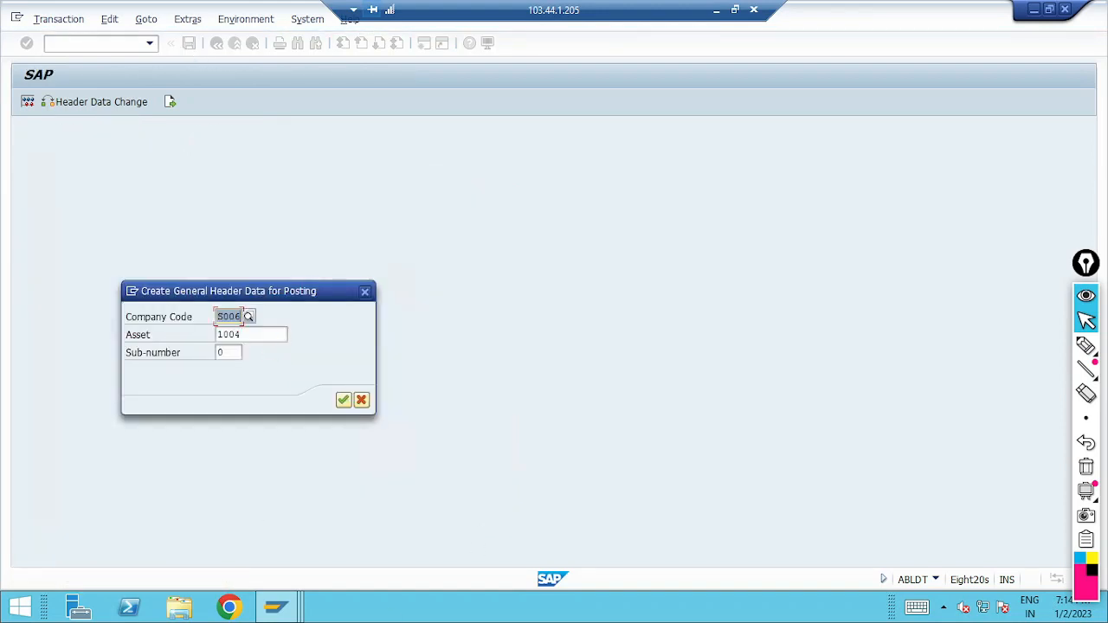
Step: Switch to the Asset Explorer session, load asset 1004, refresh its values and widen the depreciation area tree
left_click(277, 607)
left_click(327, 546)
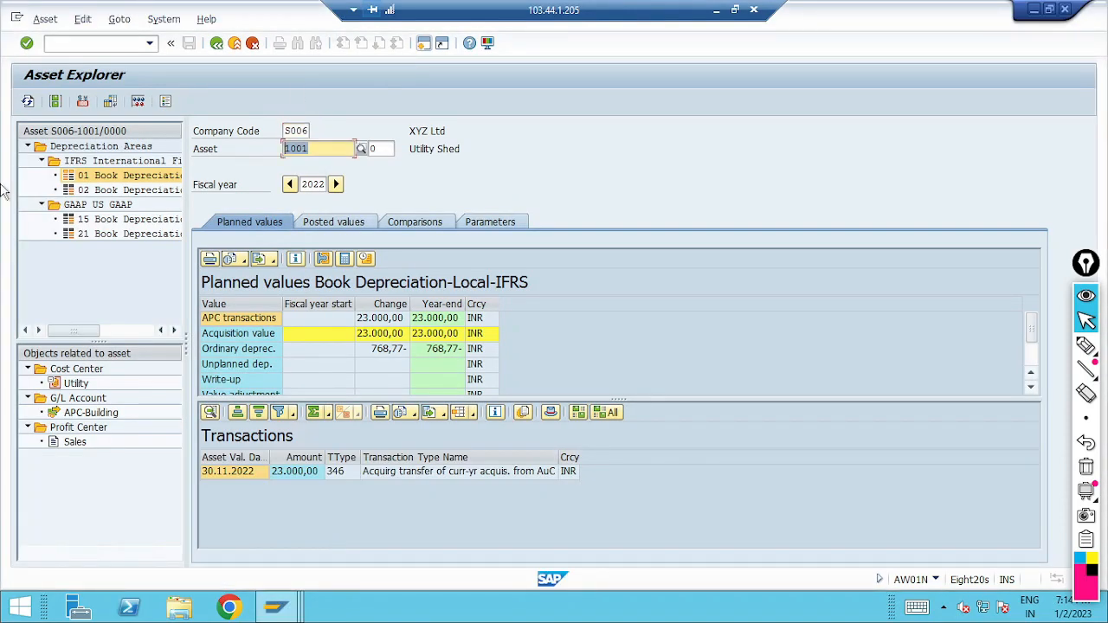
type("1004")
key("Return")
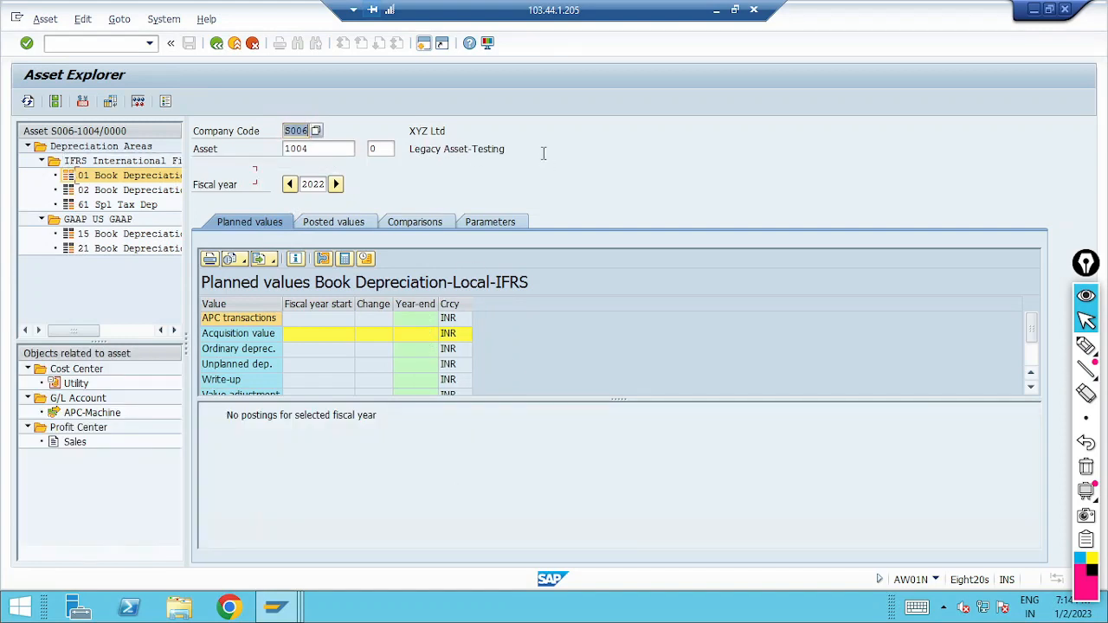
left_click(26, 101)
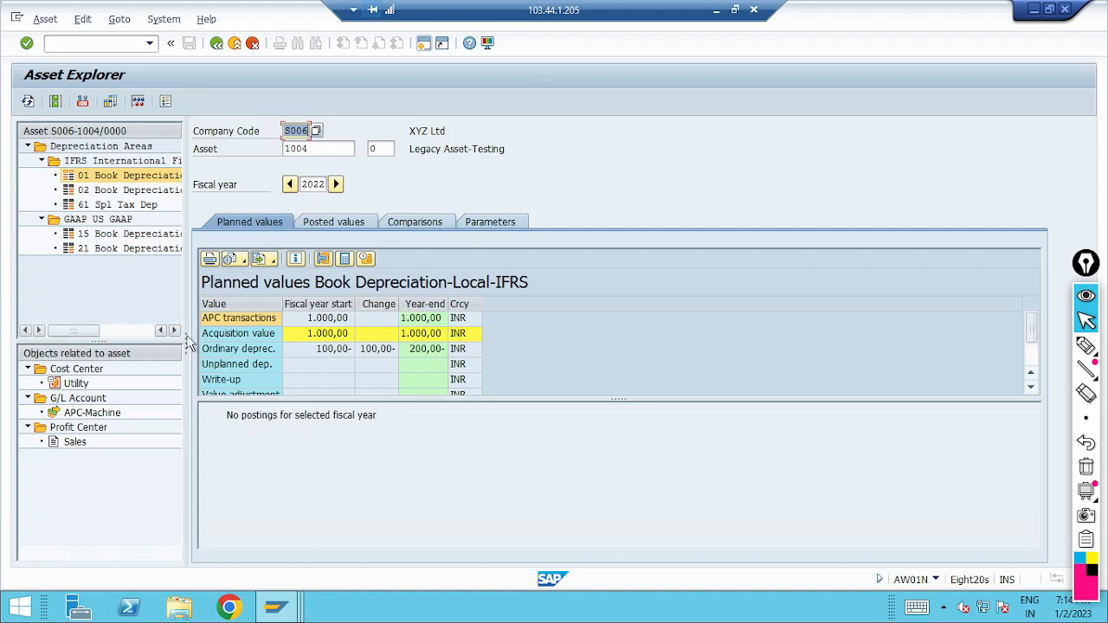
left_click_drag(186, 341, 282, 345)
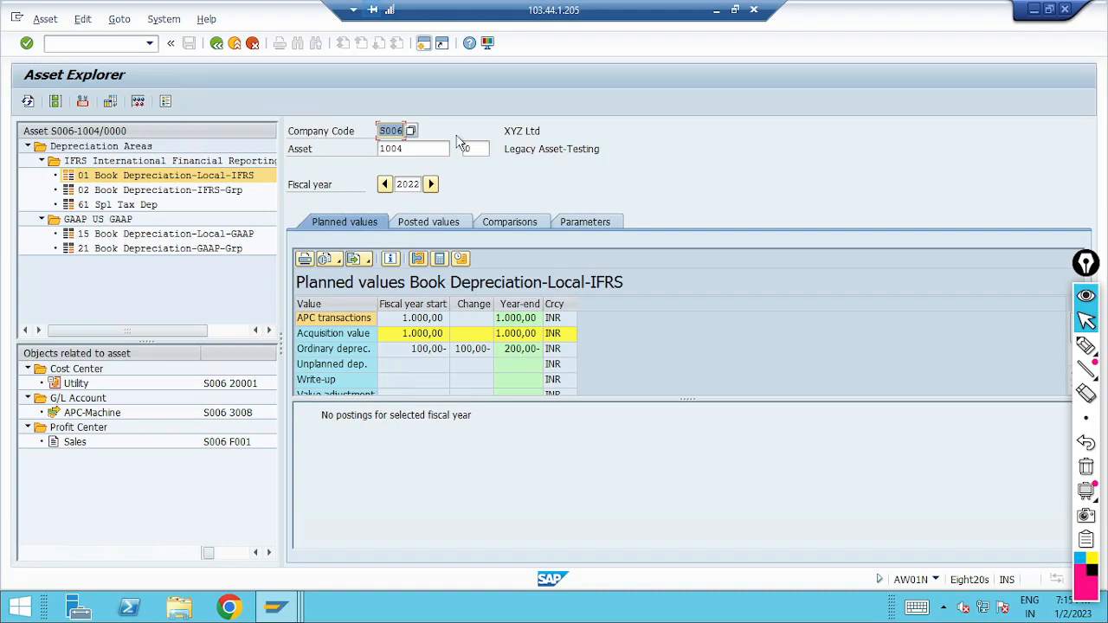
Step: Examine the planned acquisition value and ordinary depreciation of area 01 Book Depreciation-Local-IFRS, marking them temporarily with the pen
left_click(97, 175)
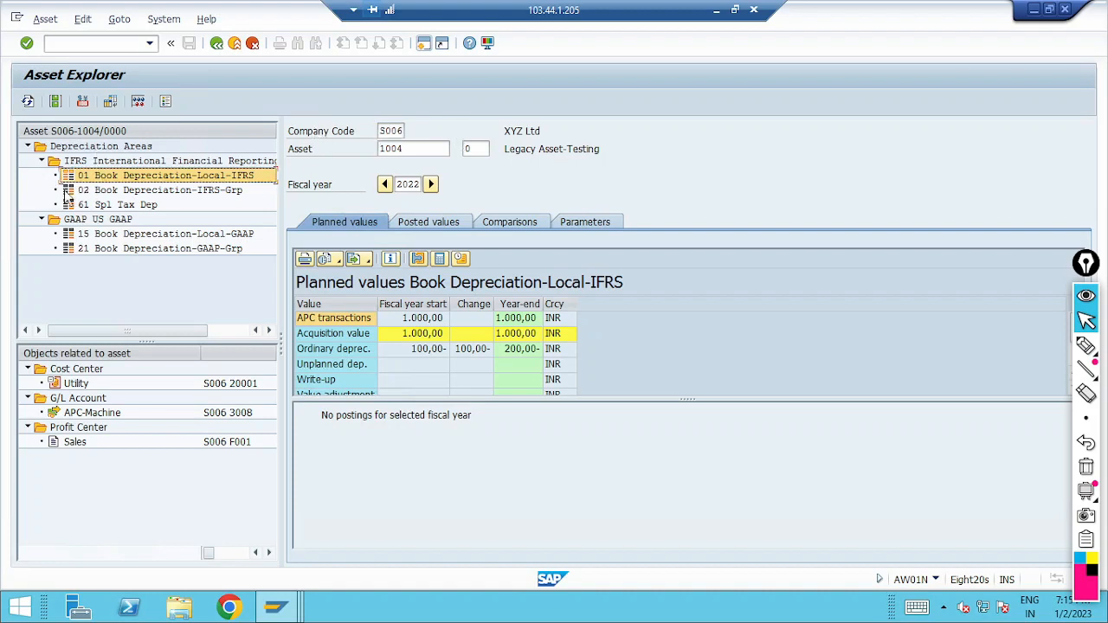
left_click(1085, 346)
left_click_drag(77, 172, 32, 181)
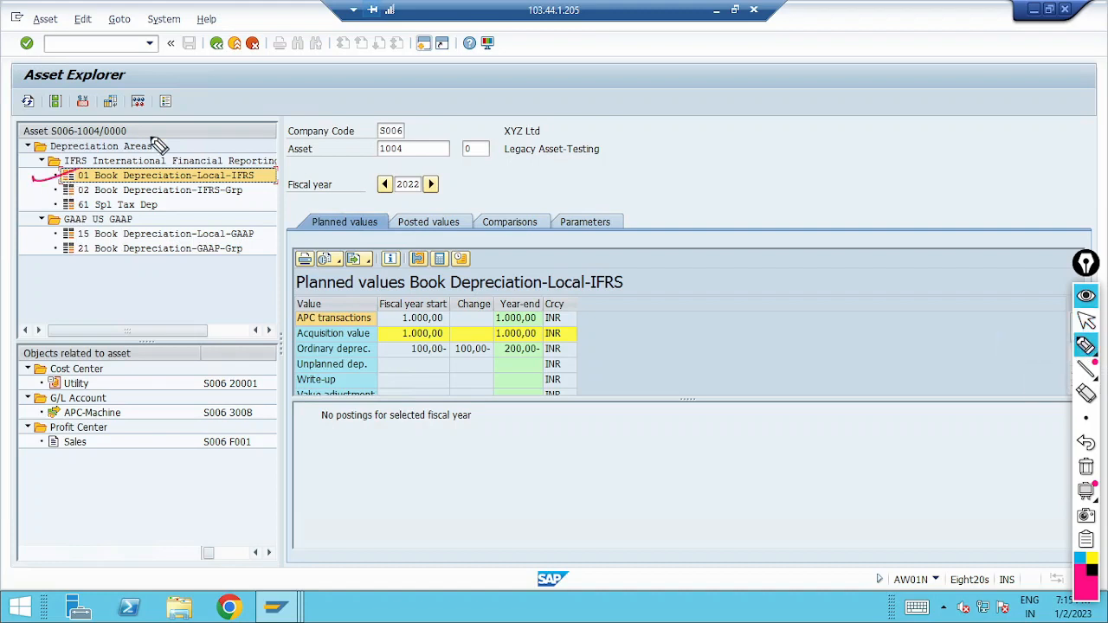
left_click_drag(452, 340, 381, 350)
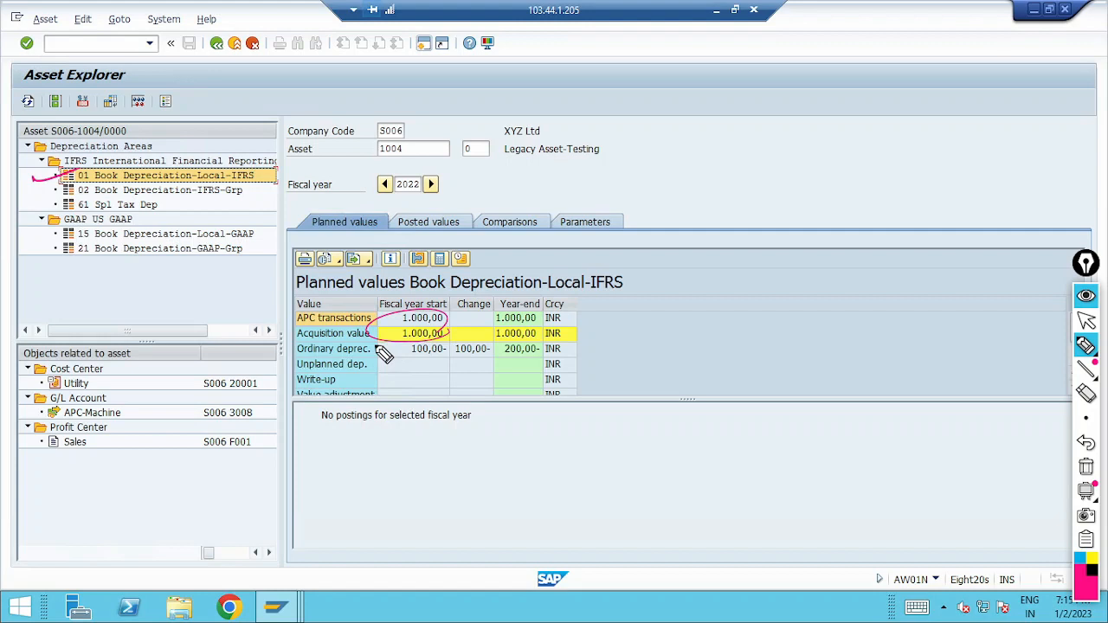
left_click_drag(390, 364, 474, 356)
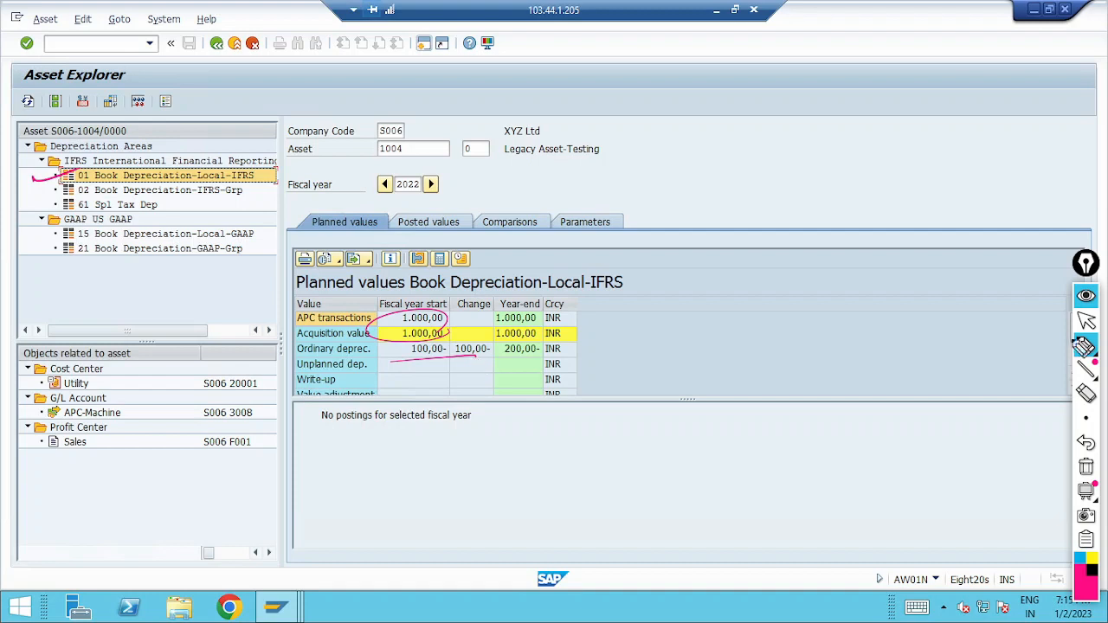
mouse_move(1087, 489)
left_click(1086, 468)
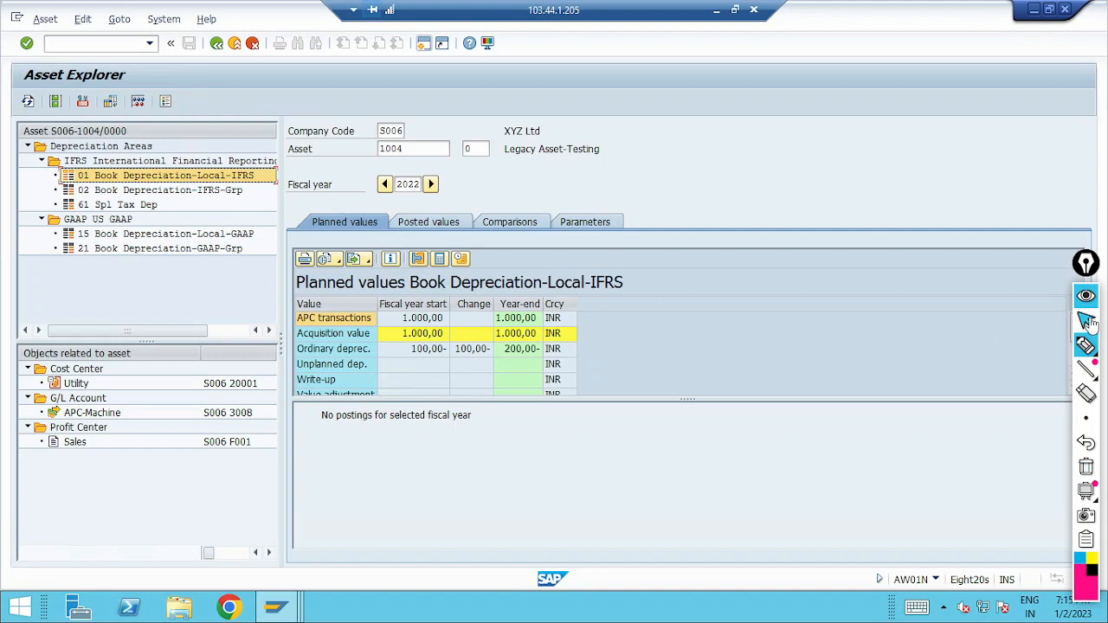
Step: Review the posted depreciation values of areas 01 Book Depreciation-Local-IFRS and 02 Book Depreciation-IFRS-Grp
left_click(443, 222)
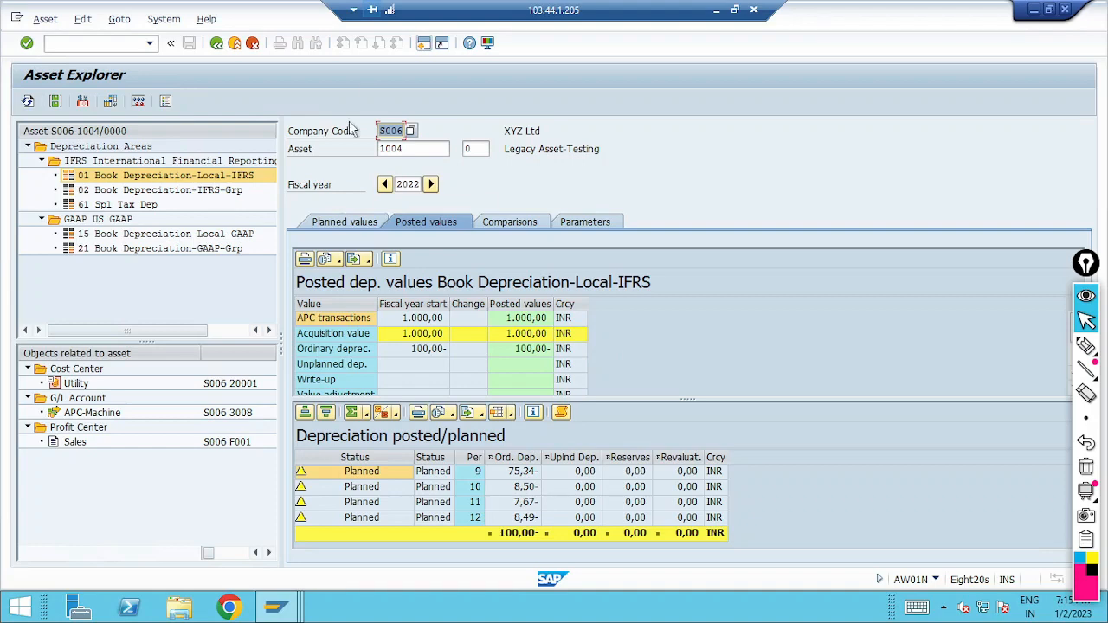
left_click(219, 191)
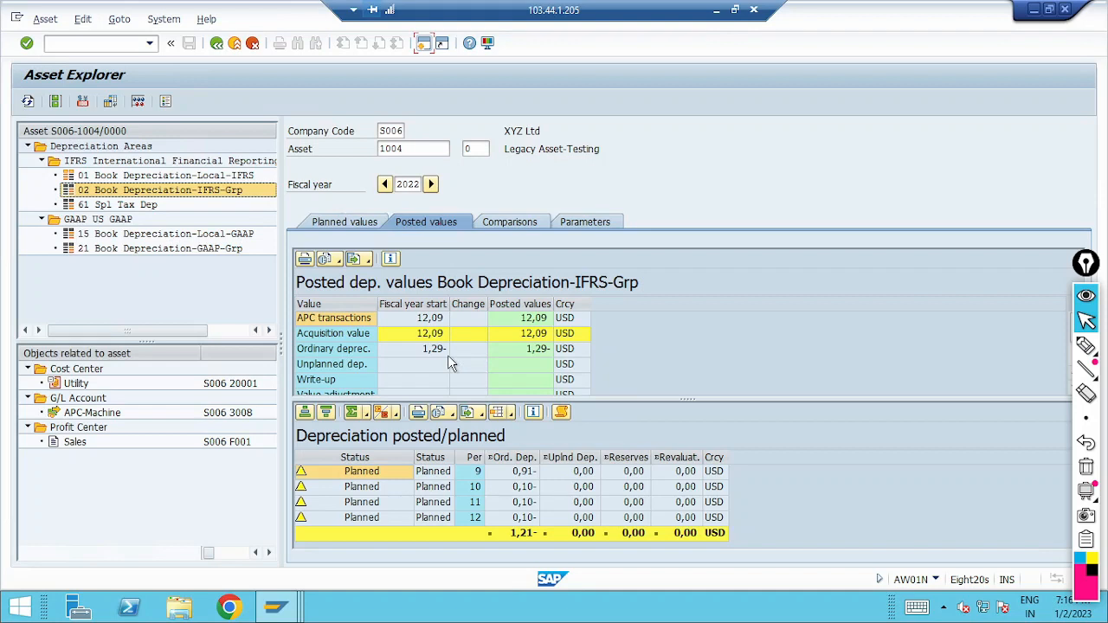
Step: Compare the planned values of areas 01, 02, 61, 15 and 21, and check the posted values of area 21
left_click(220, 176)
left_click(348, 221)
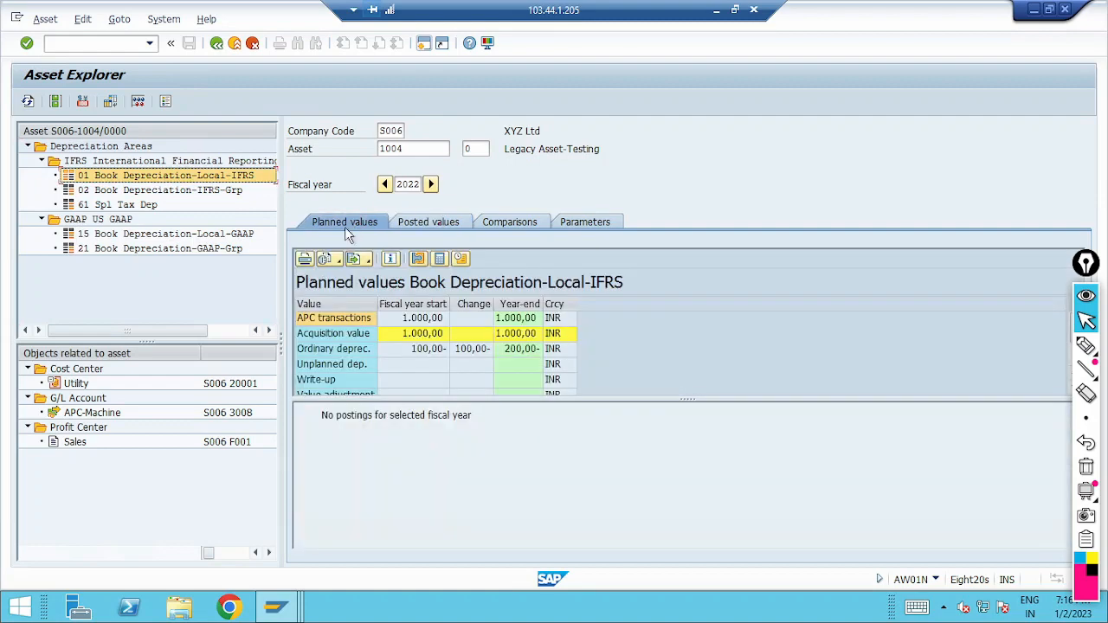
left_click(168, 190)
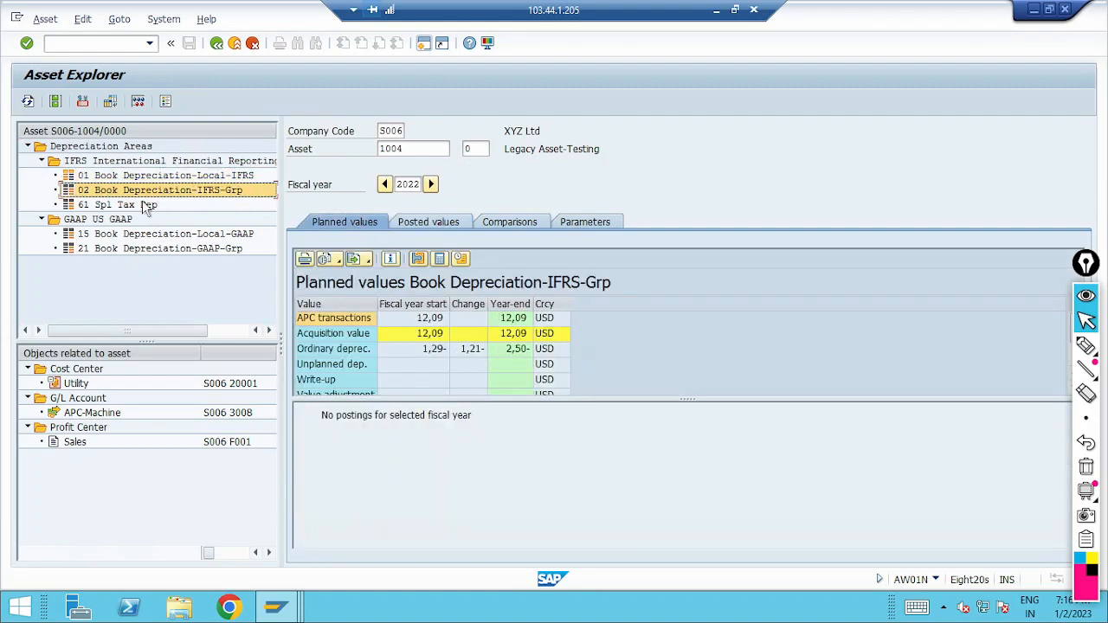
left_click(144, 205)
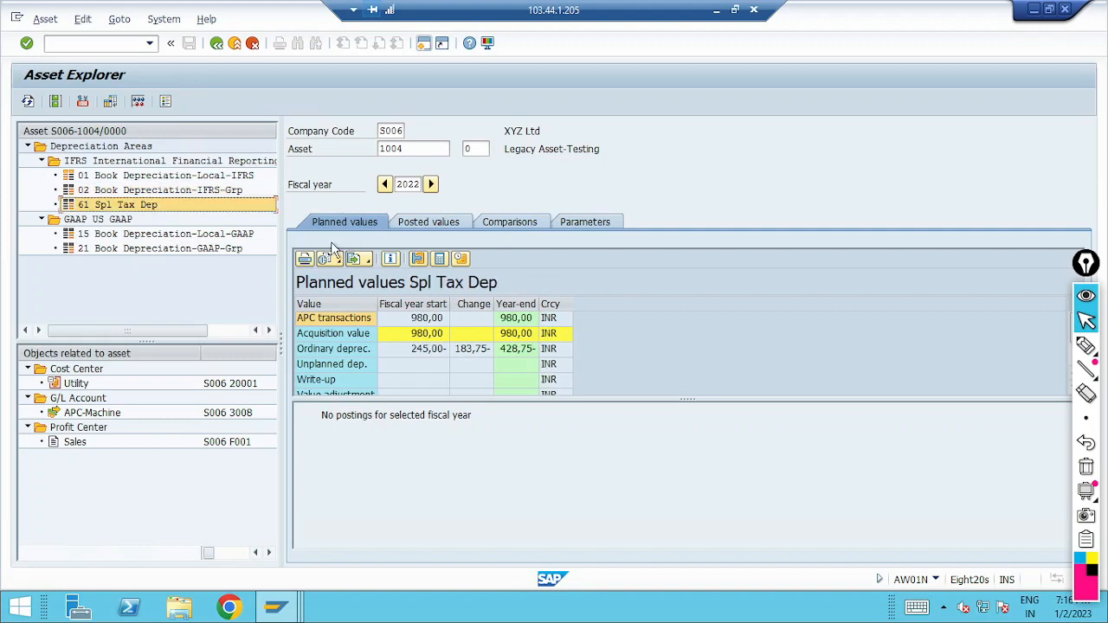
left_click(154, 238)
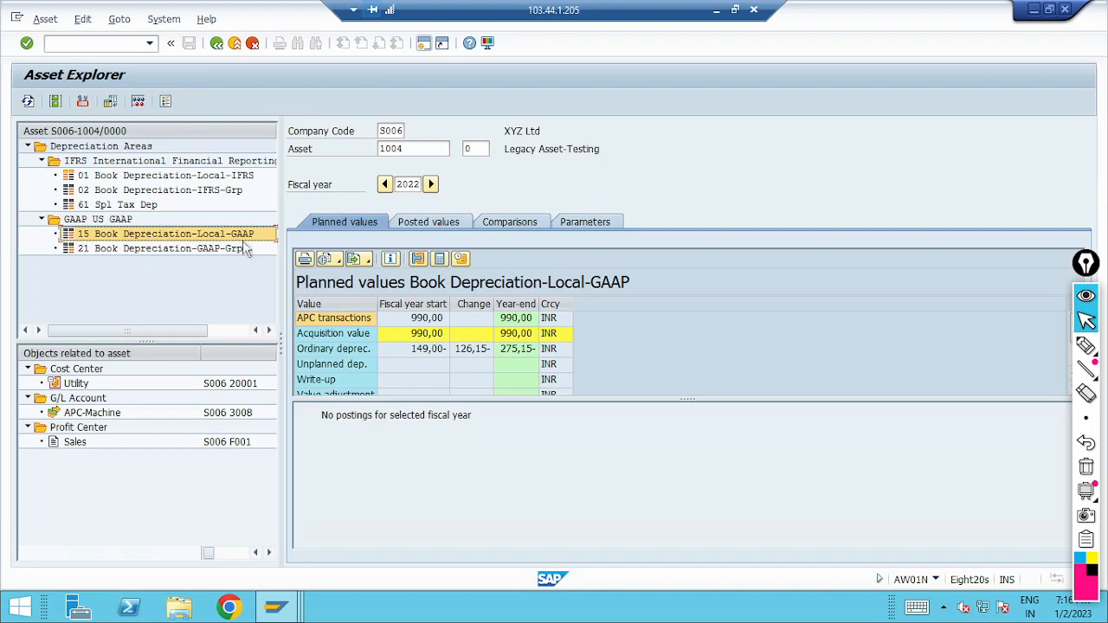
left_click(179, 250)
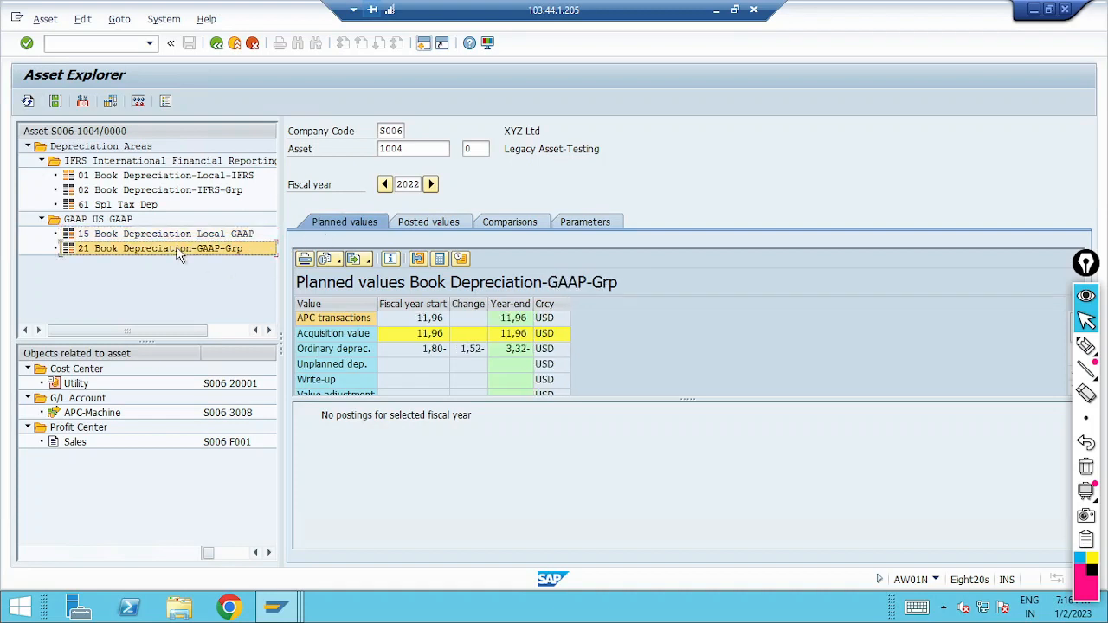
left_click(439, 220)
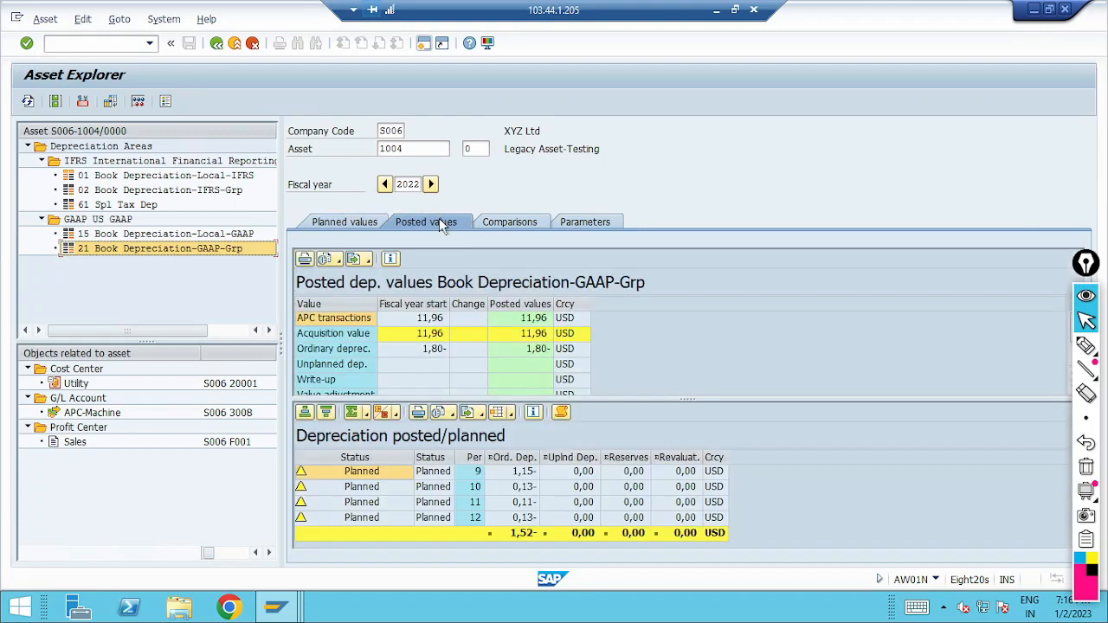
left_click(321, 220)
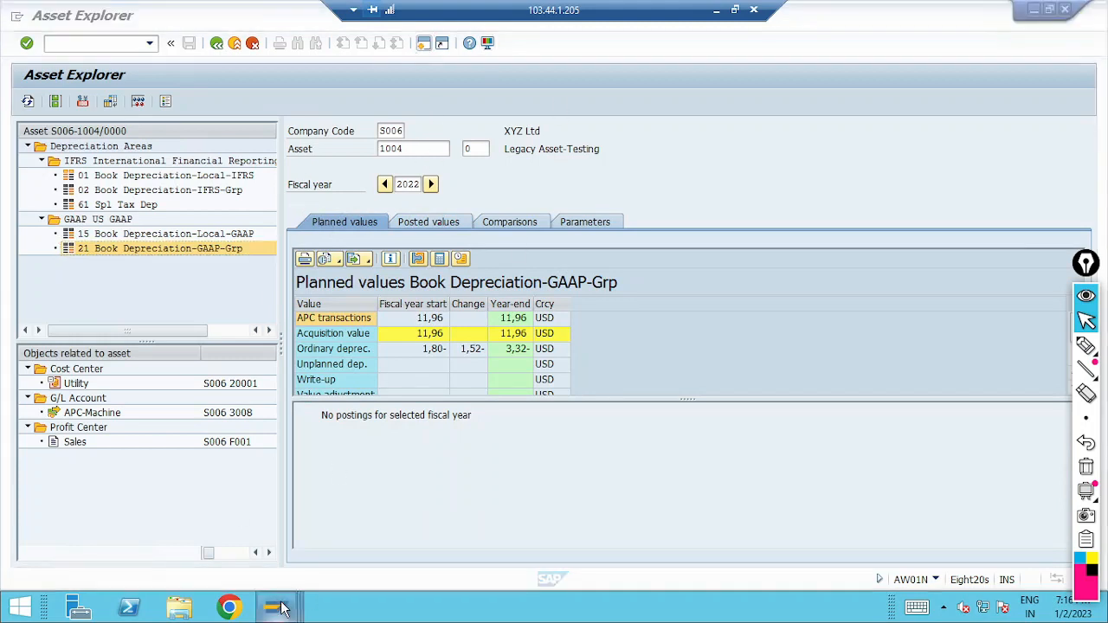
Step: Return to the ABLDT session, cancel the new transfer entry and open transaction FAGLL03
mouse_move(277, 601)
left_click(424, 519)
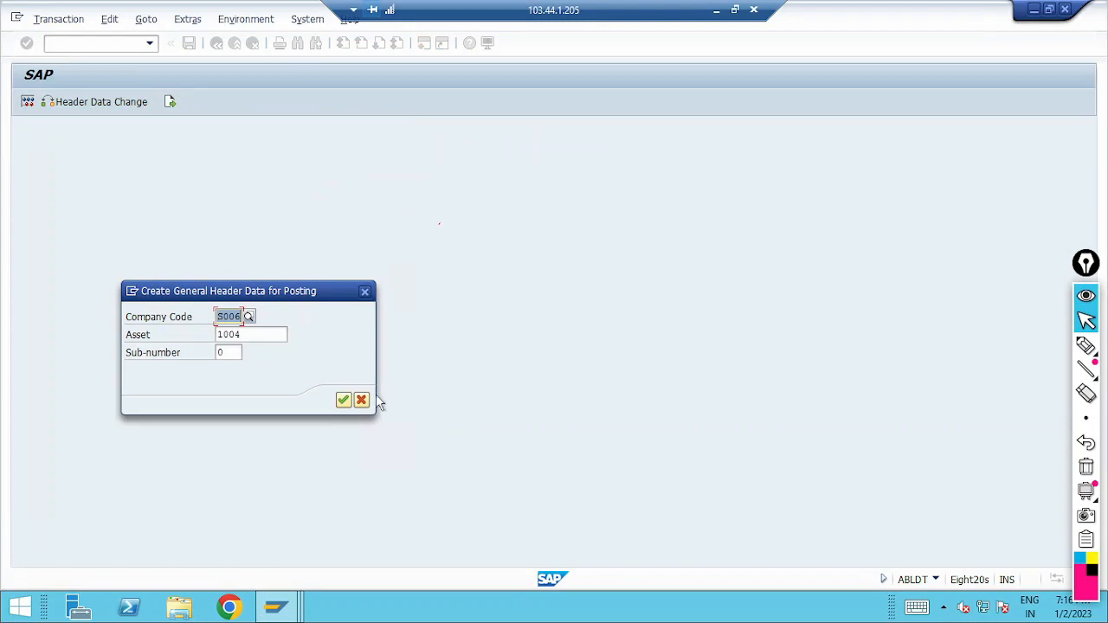
left_click(362, 400)
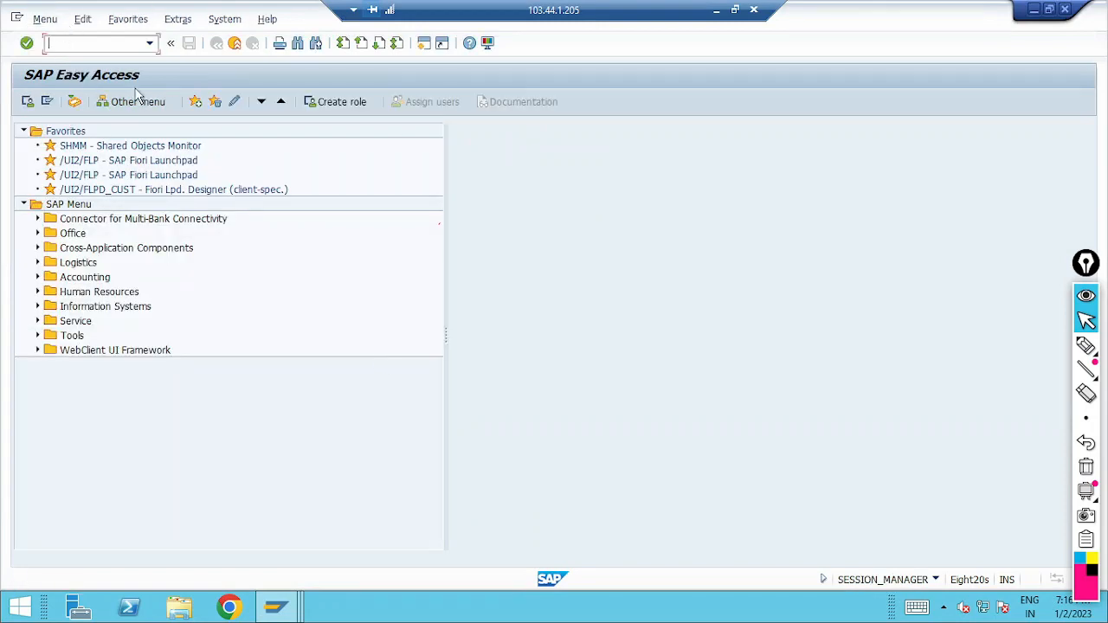
type("fagll03")
key("Return")
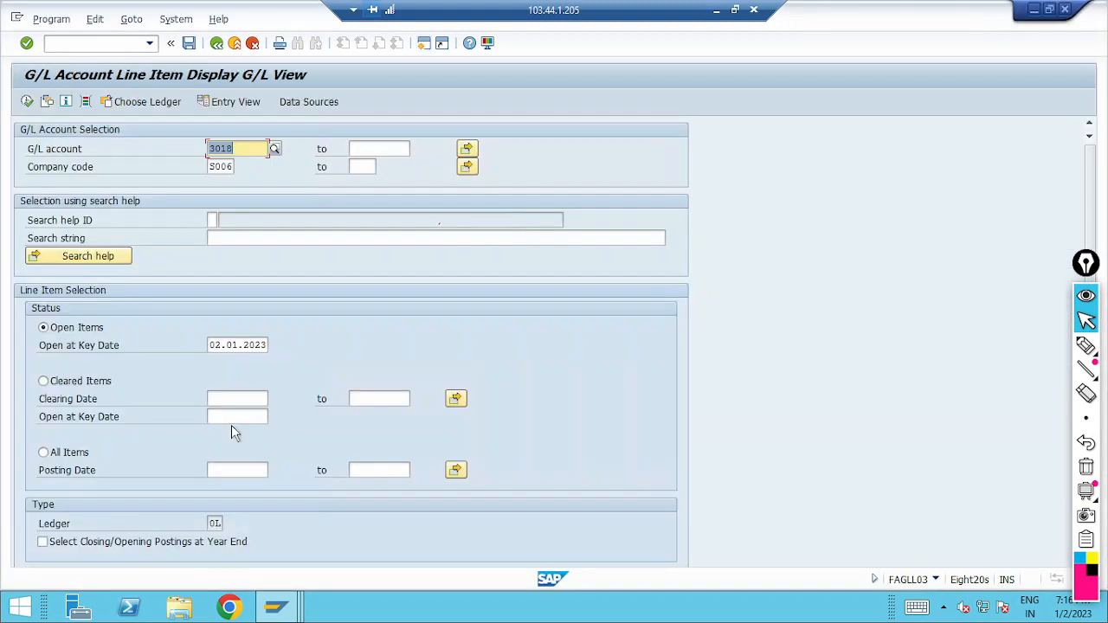
Step: Display all line items of G/L account 3008 in company code S006 and select the amount of document 10025
type("3008")
left_click(82, 459)
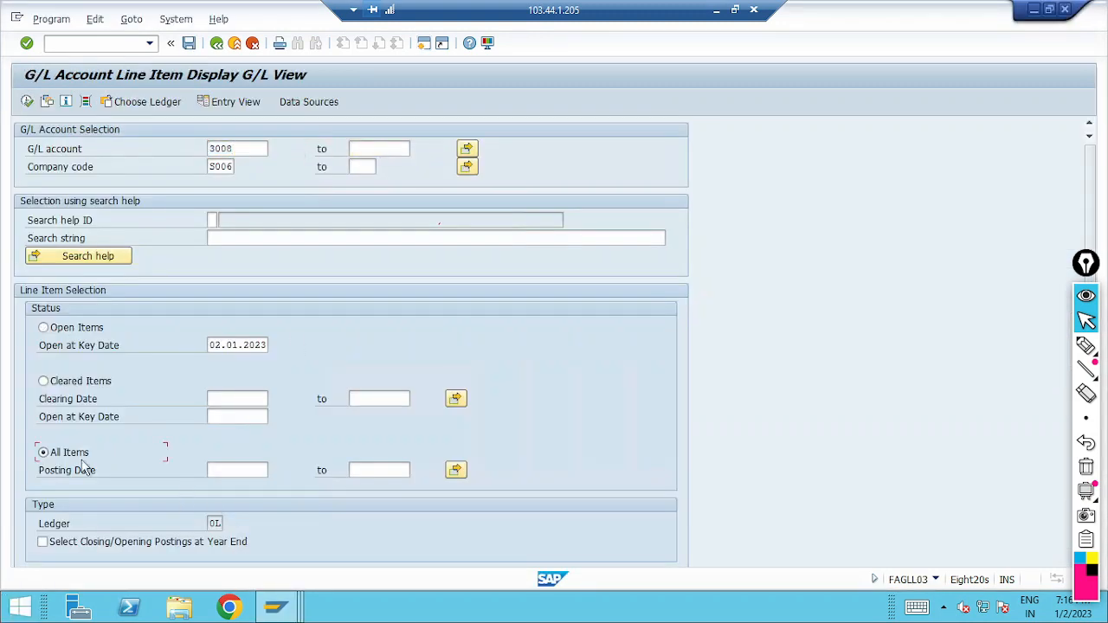
left_click(27, 101)
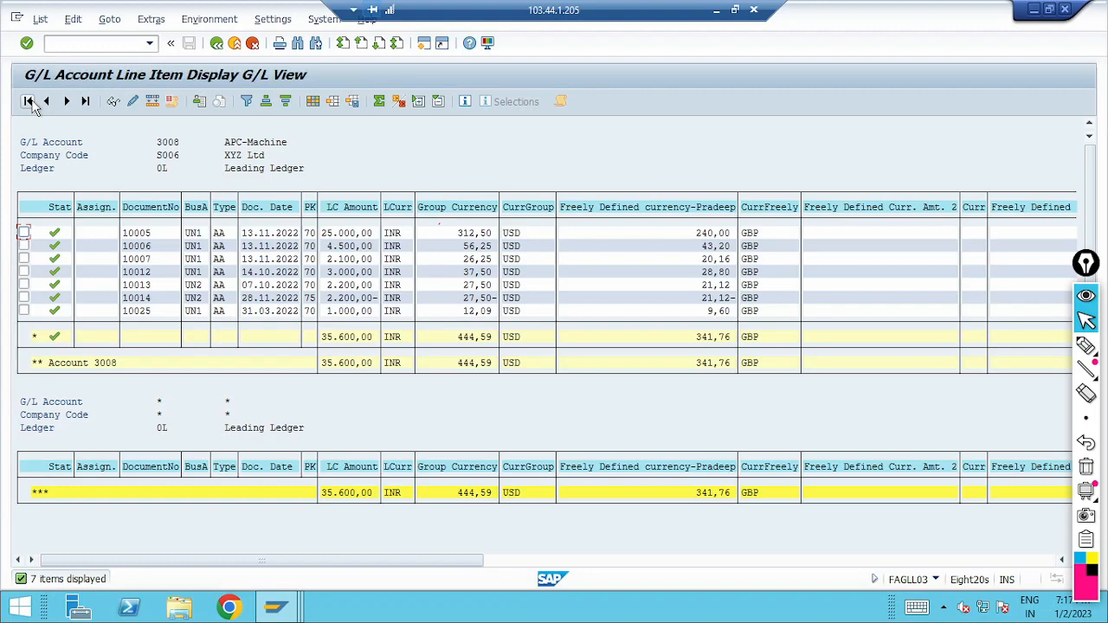
left_click(353, 314)
Step: Open an additional SAP session, check asset 1004 in Asset Explorer and return to the G/L line item list
left_click(424, 43)
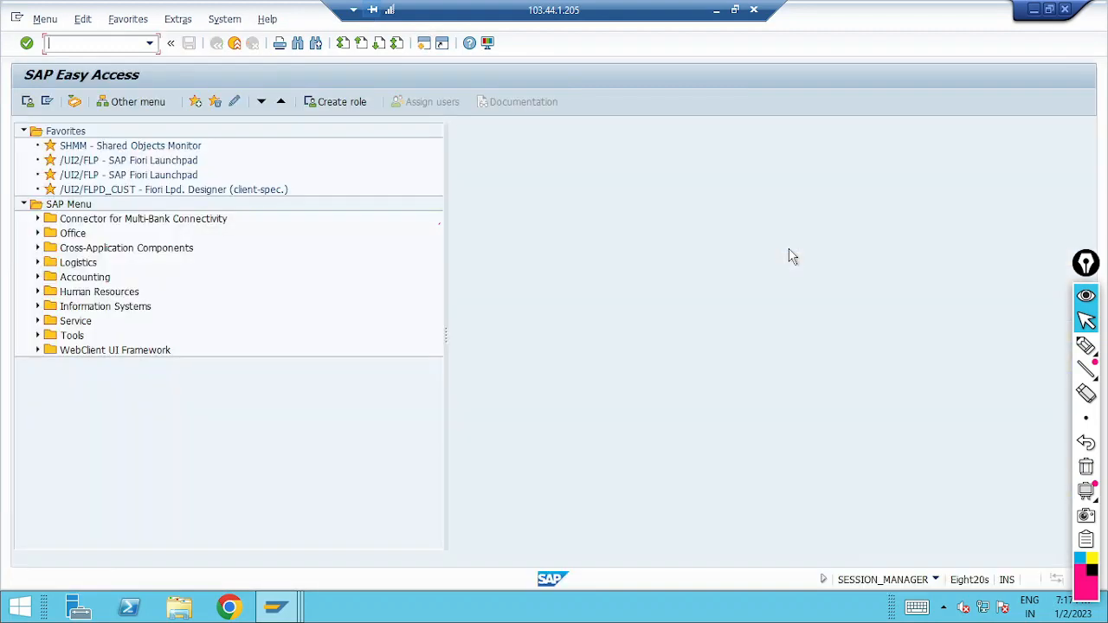
key("alt+Tab")
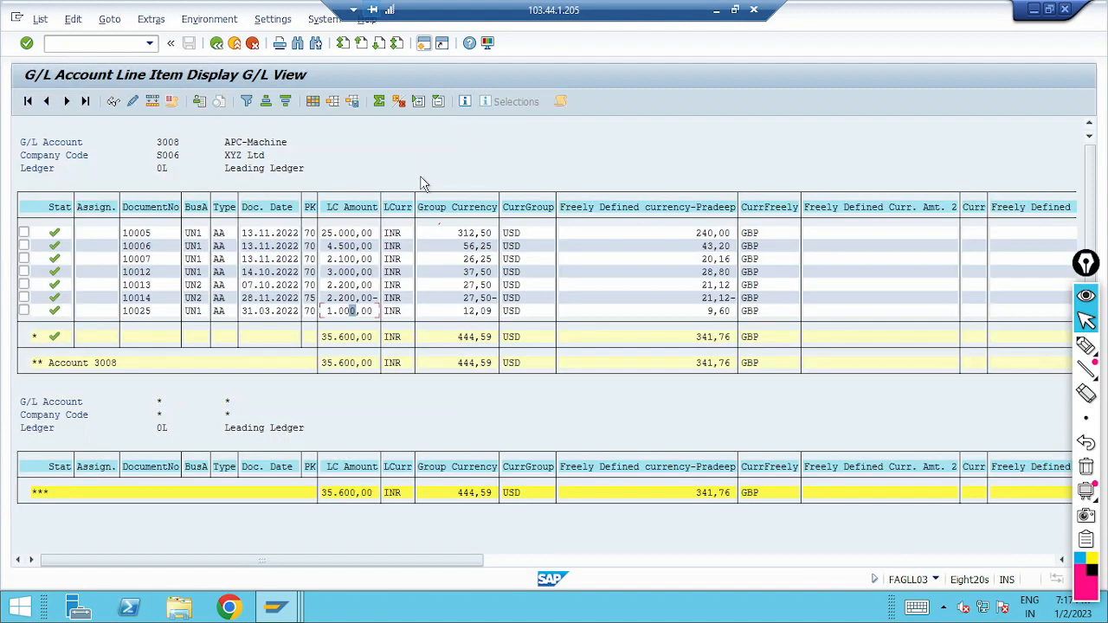
mouse_move(281, 599)
left_click(275, 532)
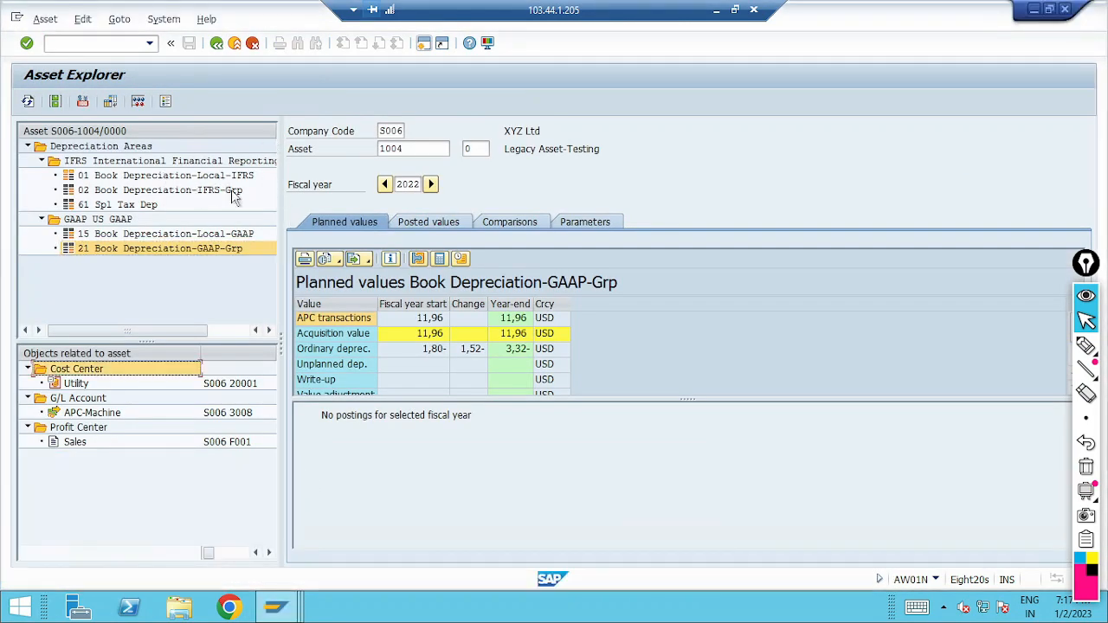
key("alt+Tab")
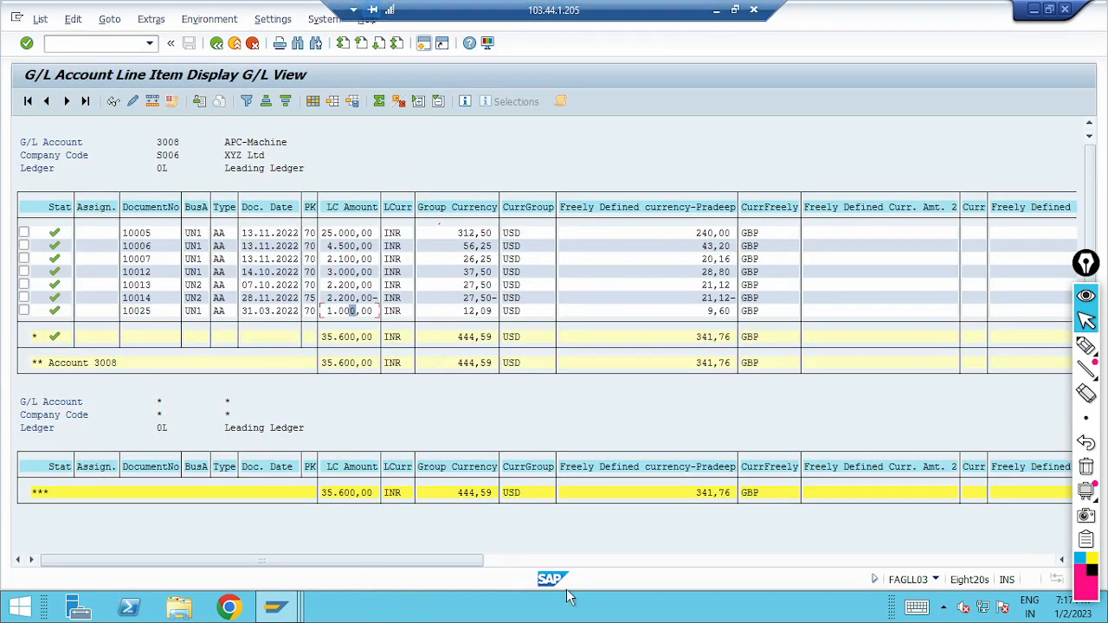
Step: Display document 10025 of company code S006 with FB03 in the new session and examine the amounts of accounts 3011 and 3018
mouse_move(282, 610)
left_click(651, 526)
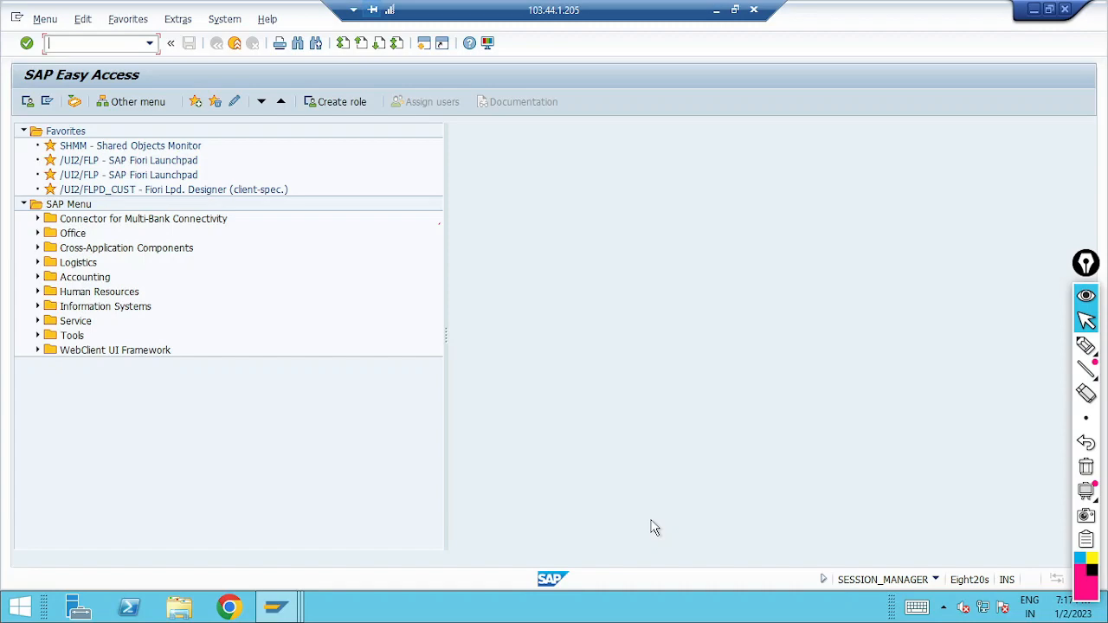
type("fb03")
key("Return")
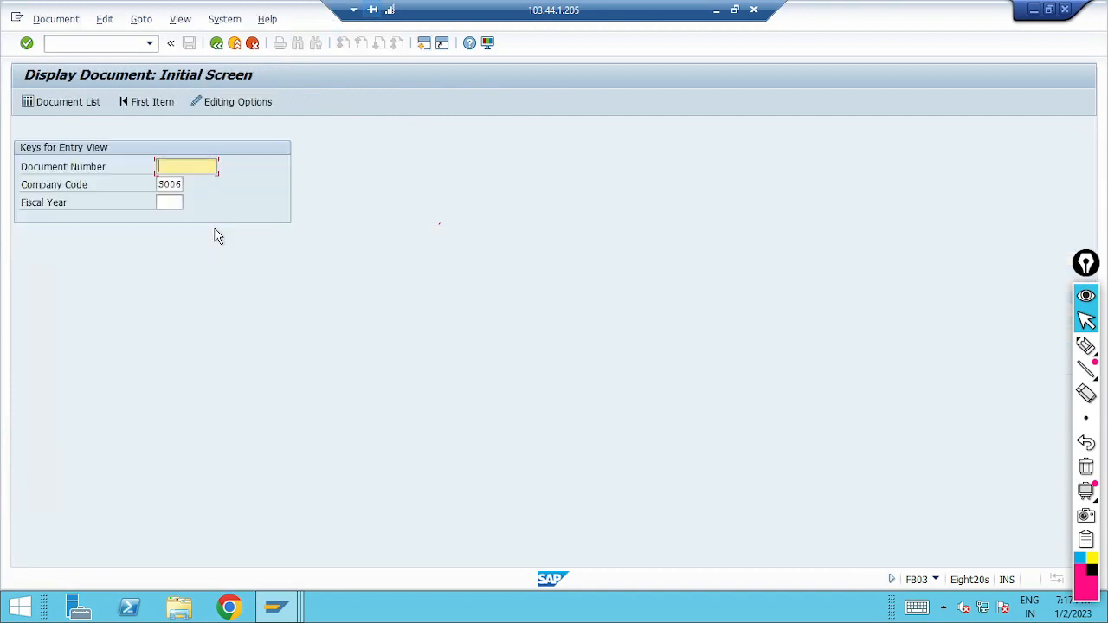
type("10025")
key("Return")
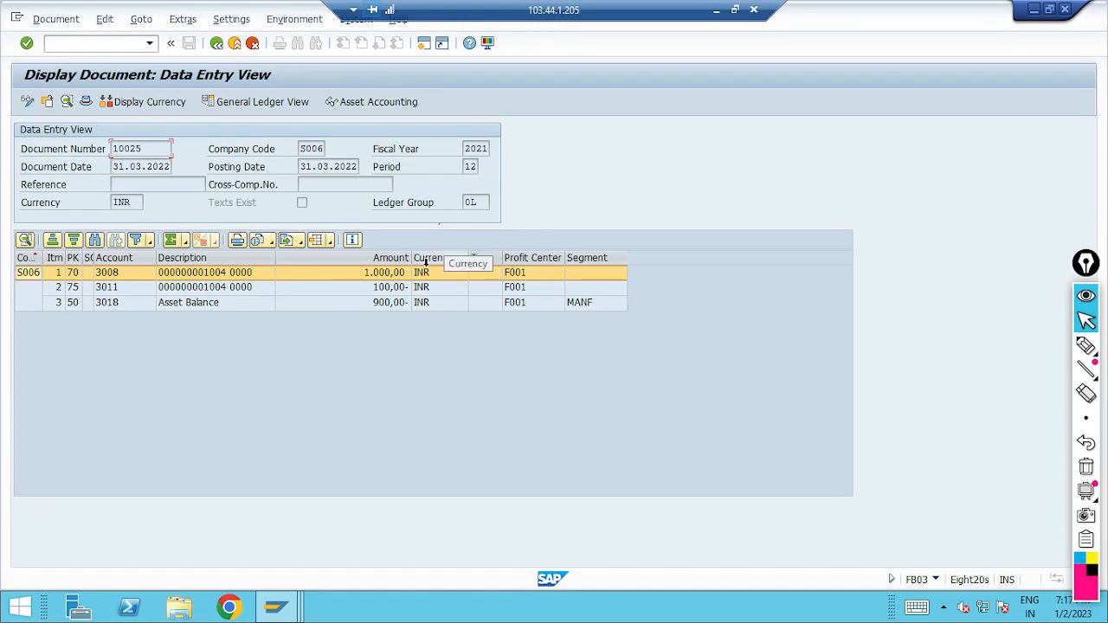
left_click(408, 292)
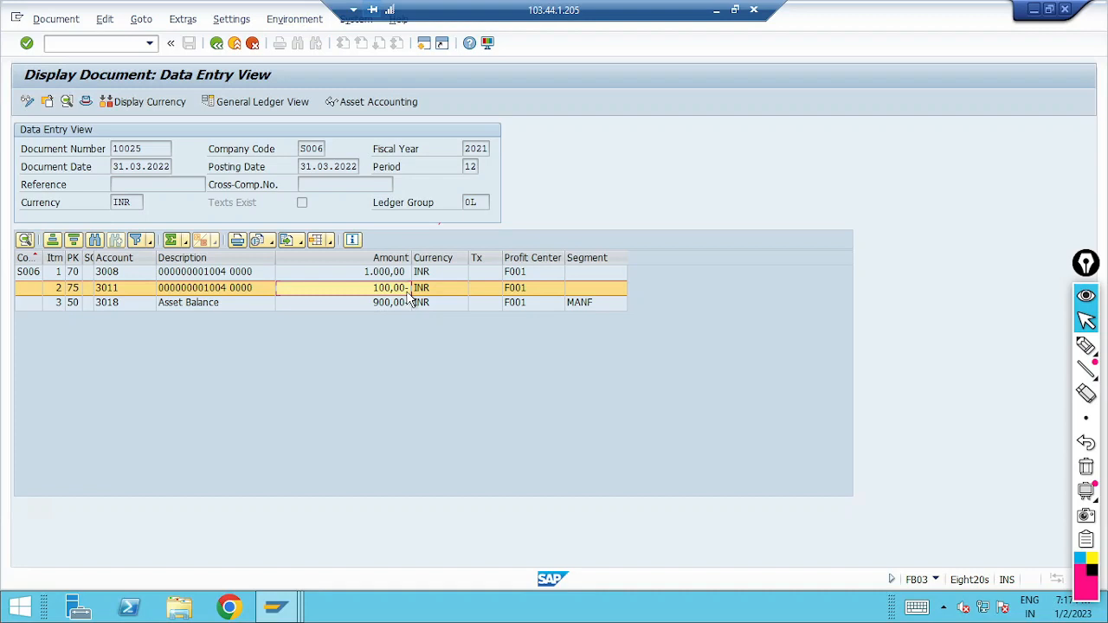
left_click(408, 306)
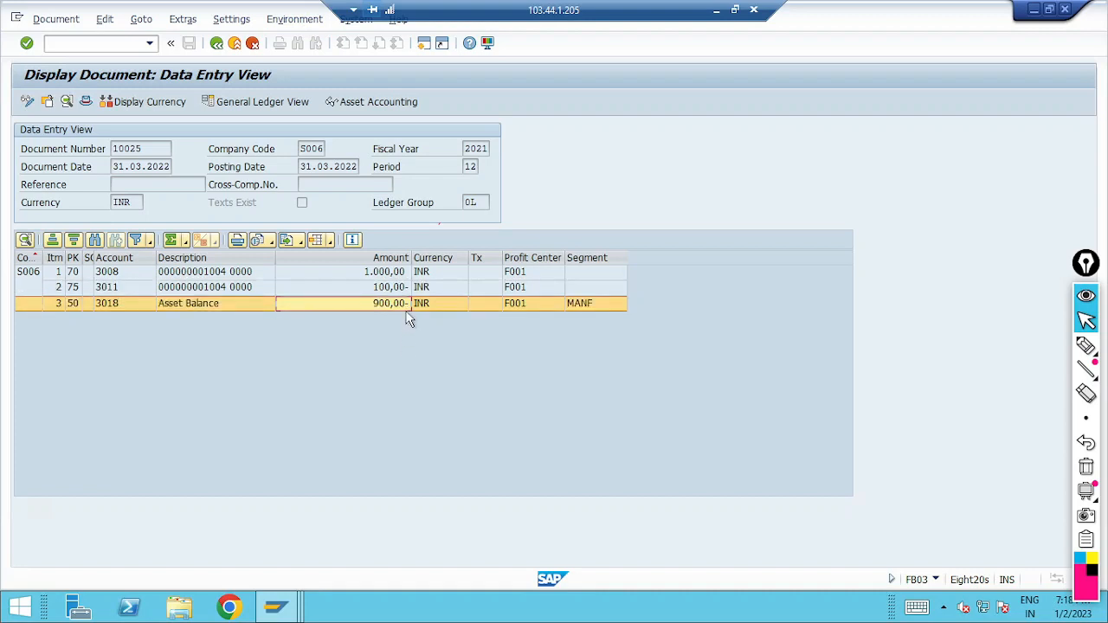
Step: Return to Asset Explorer and review the posted values of asset 1004 for depreciation areas 01, 02 and 15
left_click(290, 608)
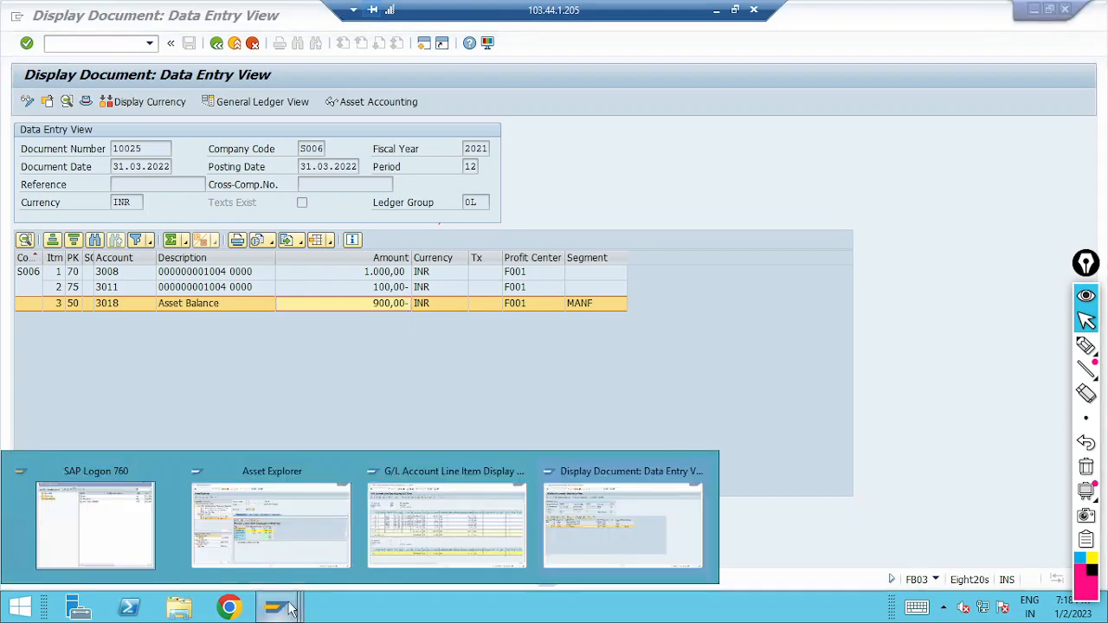
left_click(306, 509)
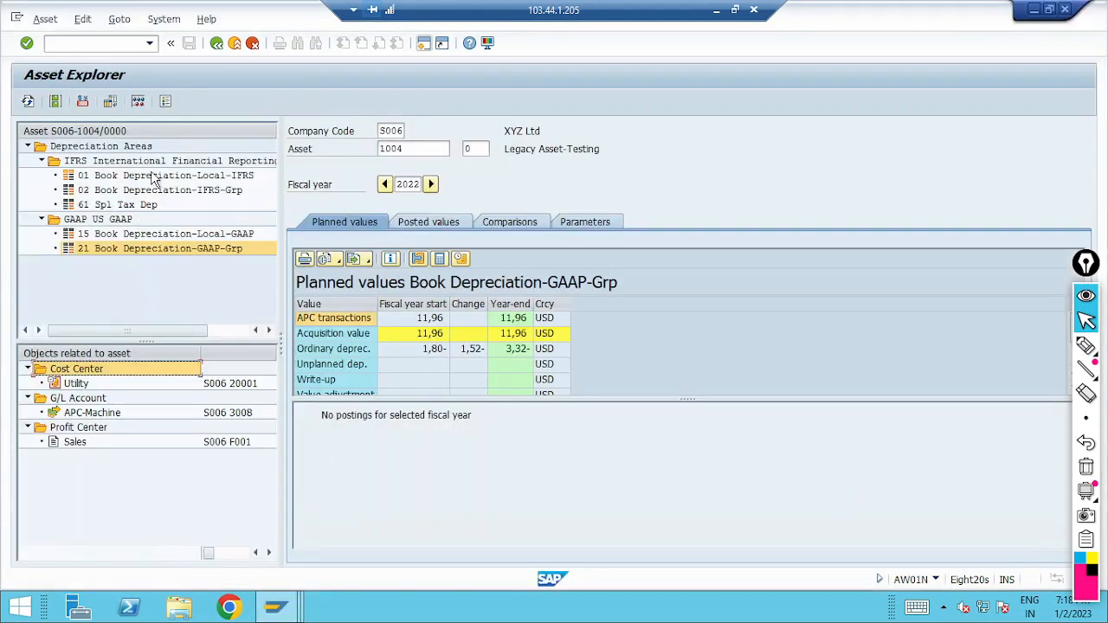
left_click(154, 176)
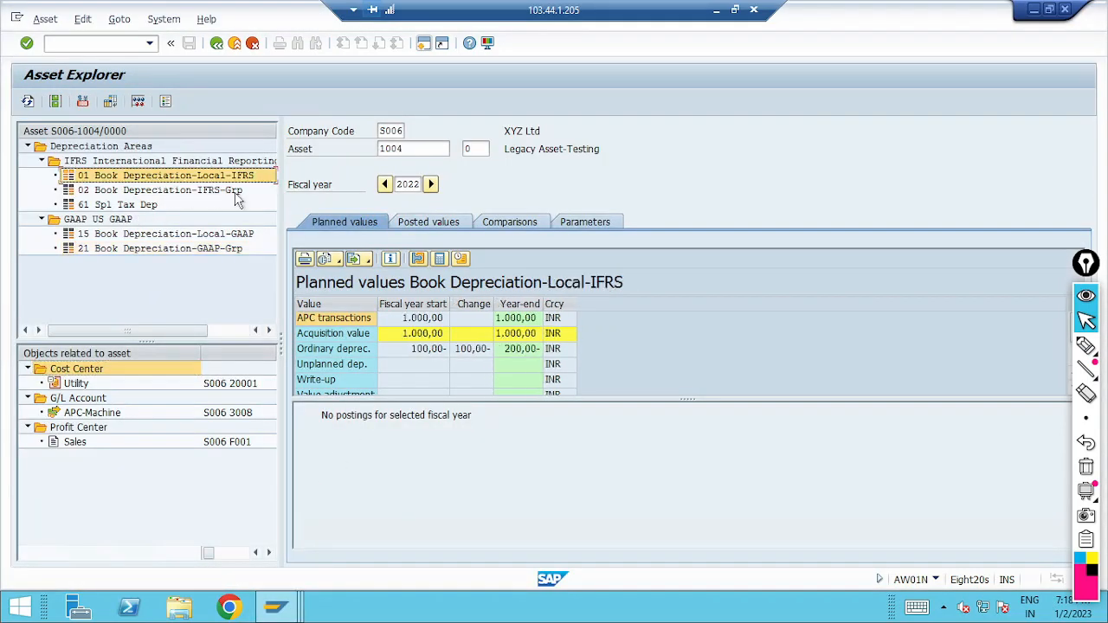
left_click(450, 223)
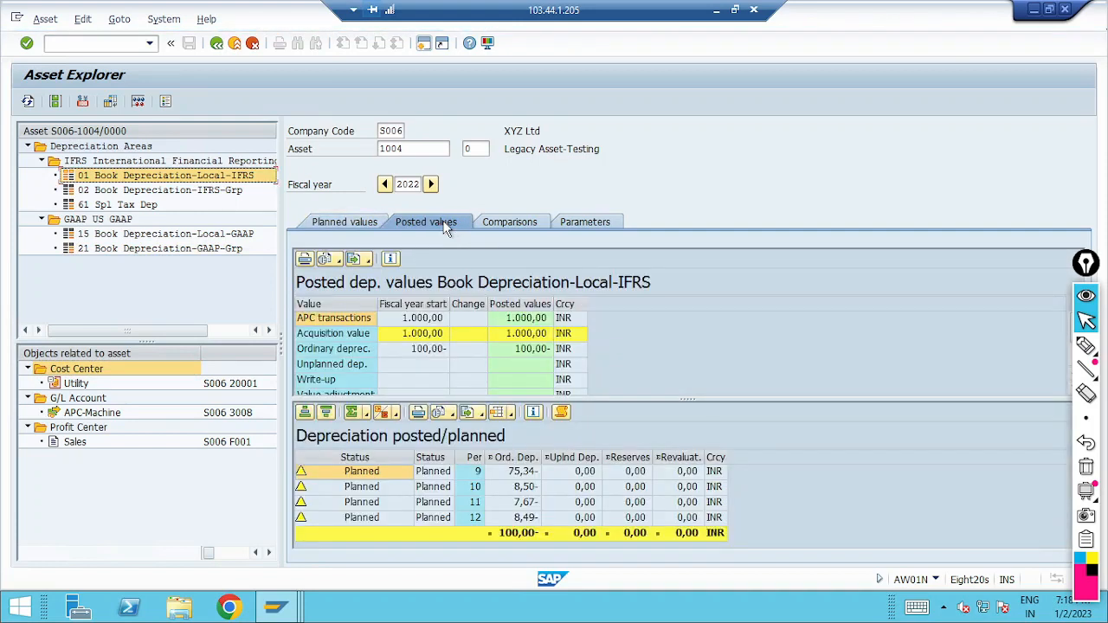
left_click(210, 195)
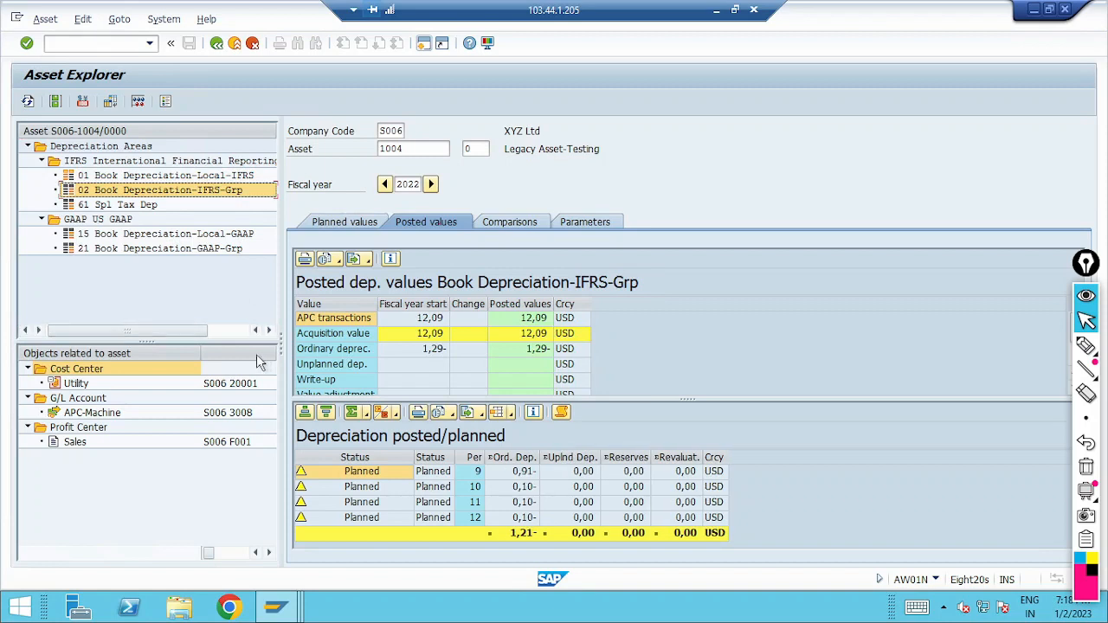
left_click(169, 235)
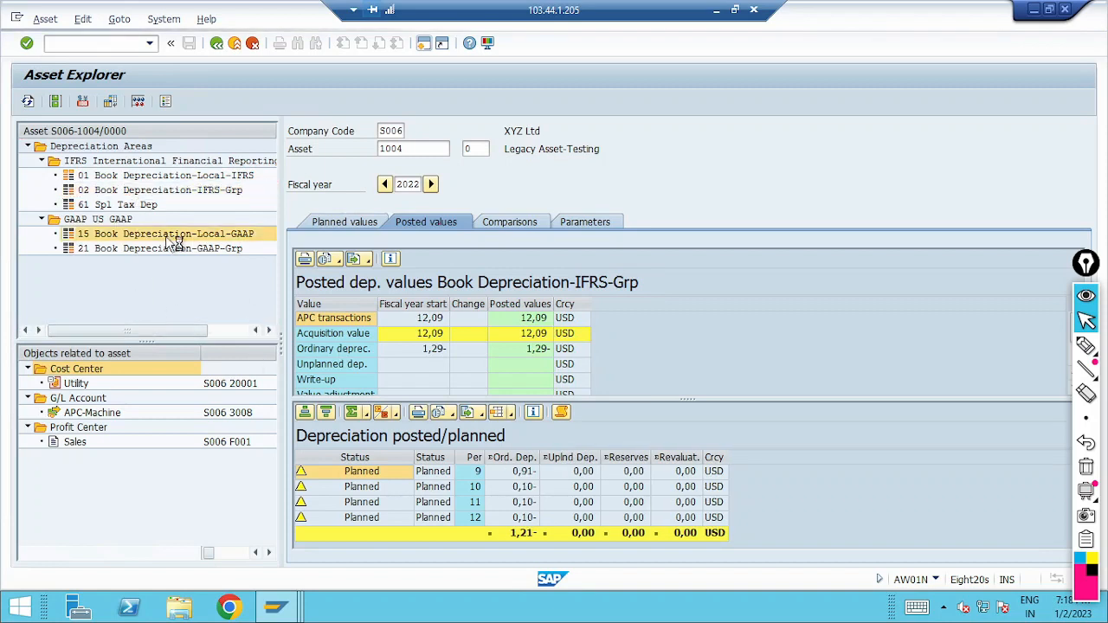